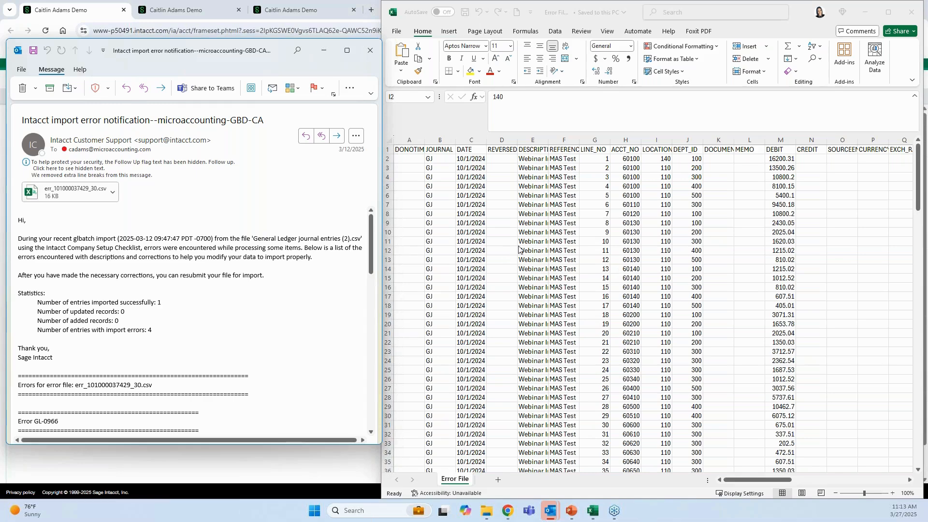
# Examine the journal entries in the error file, checking where the line numbers restart at 1 for each new entry
pyautogui.click(541, 231)
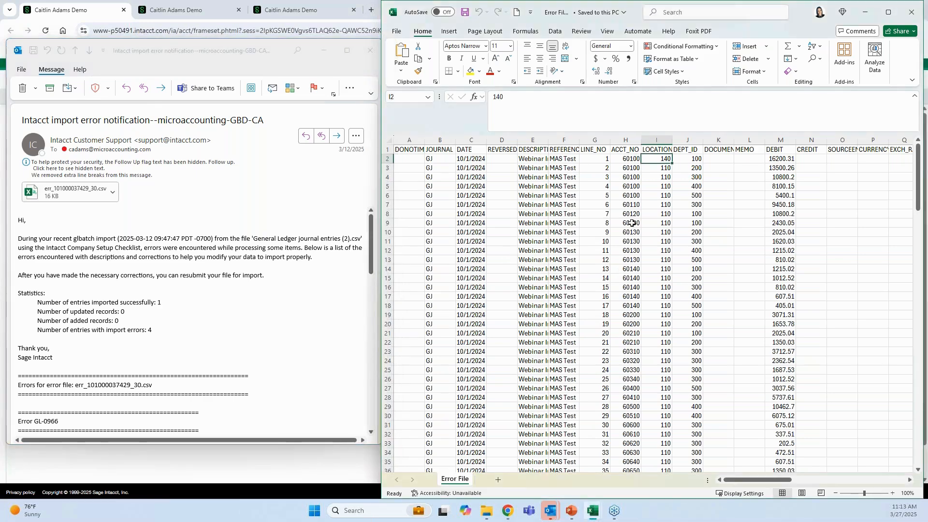
pyautogui.scroll(-5, 625, 294)
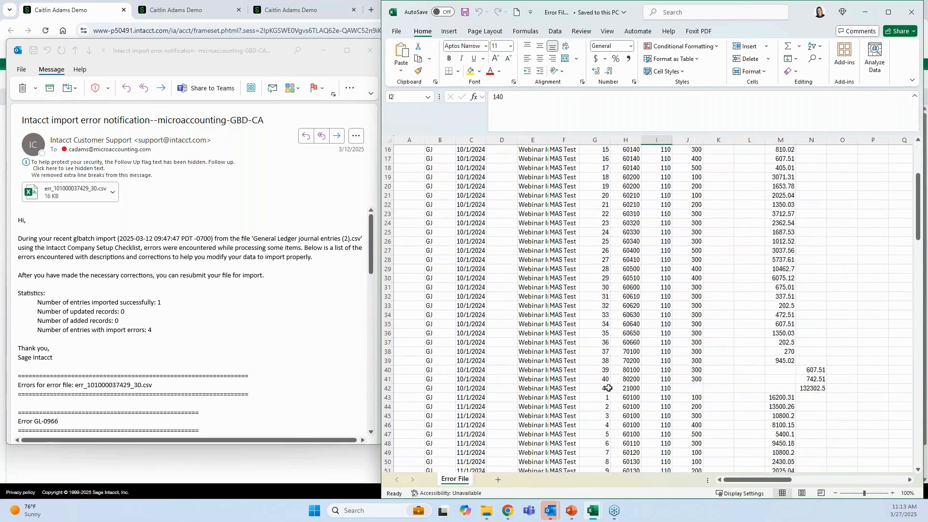
pyautogui.click(606, 401)
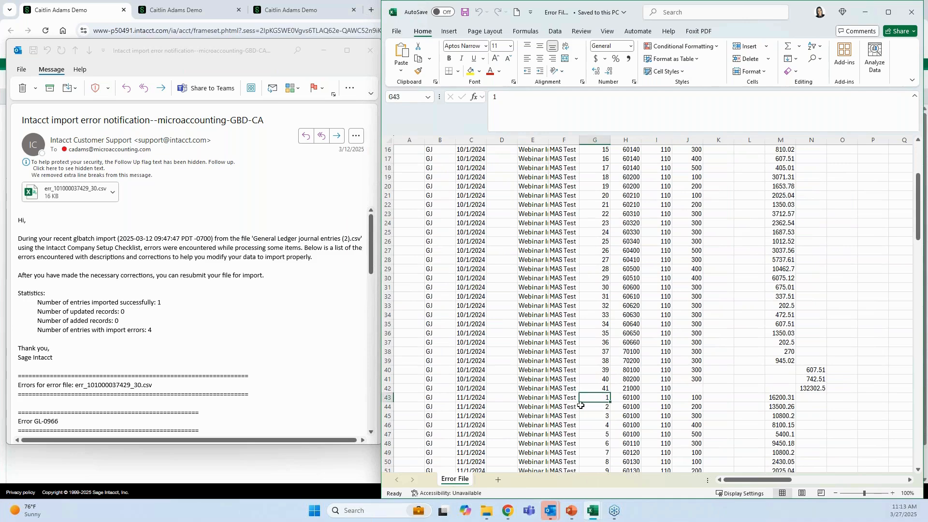
pyautogui.scroll(5, 603, 383)
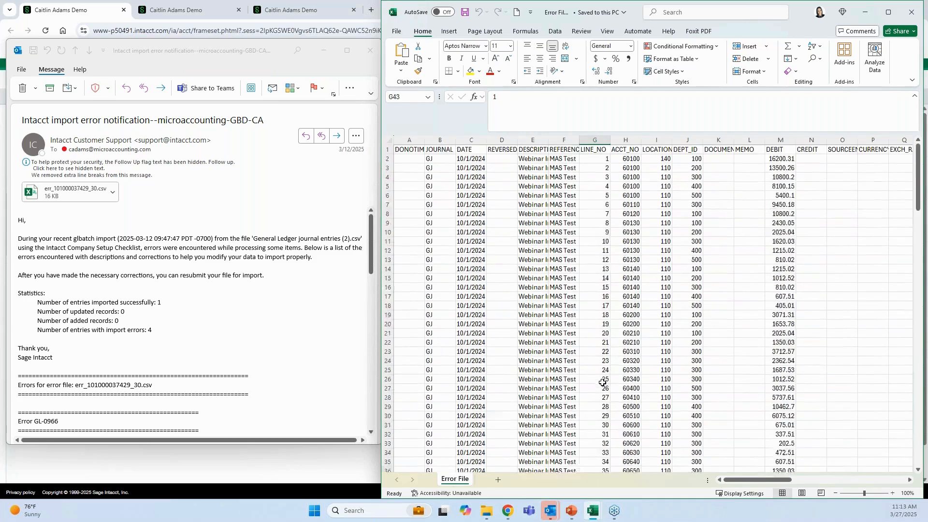
pyautogui.scroll(-5, 603, 382)
pyautogui.scroll(-6, 607, 410)
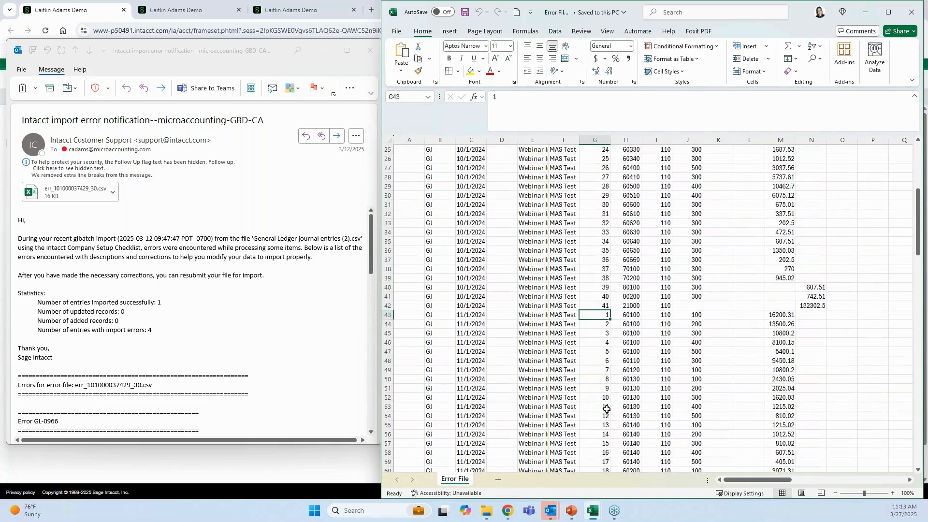
pyautogui.scroll(-5, 606, 410)
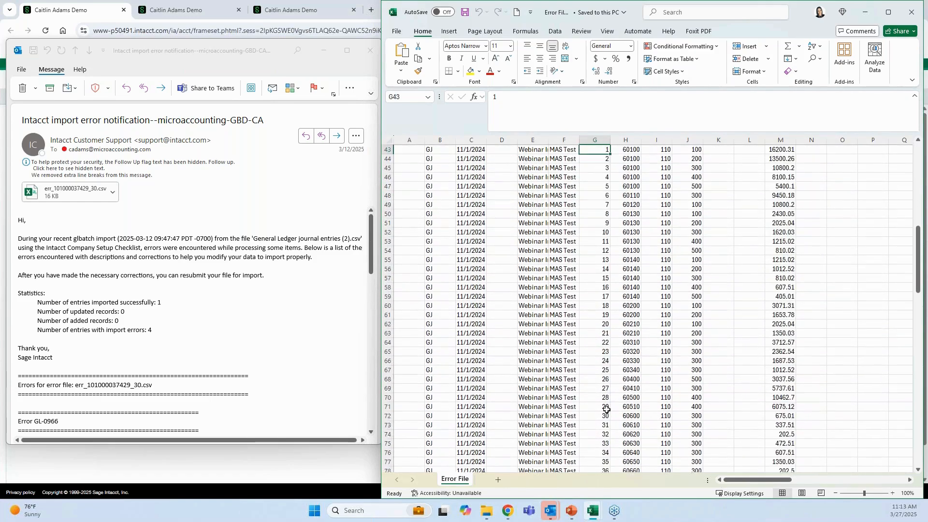
pyautogui.scroll(-3, 611, 409)
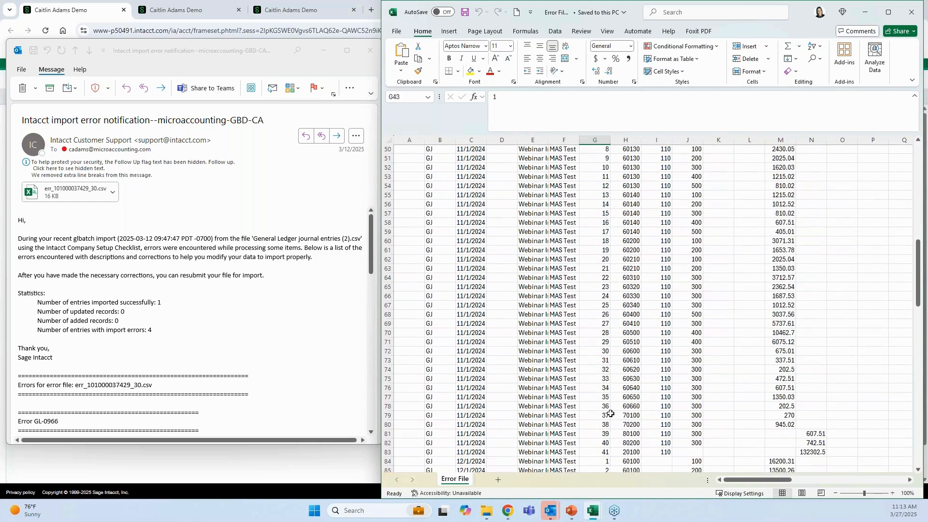
pyautogui.click(602, 388)
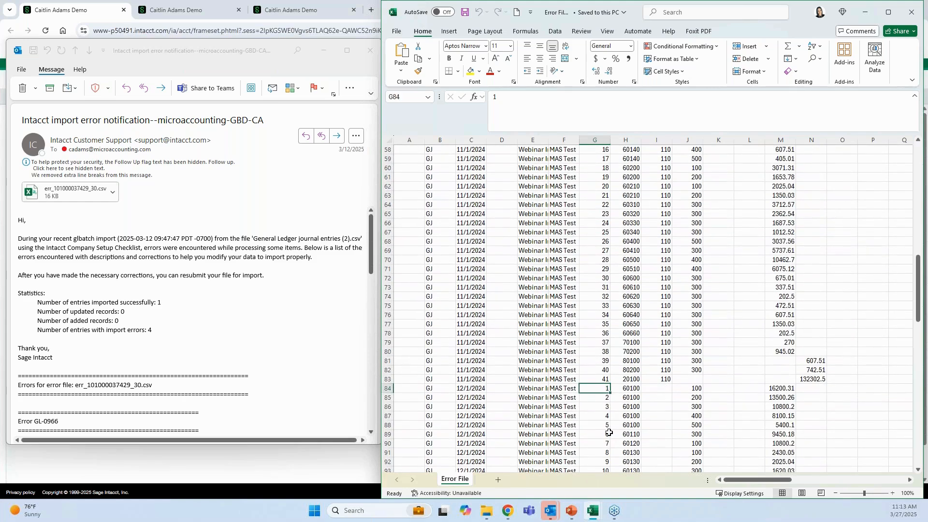
pyautogui.scroll(-7, 609, 433)
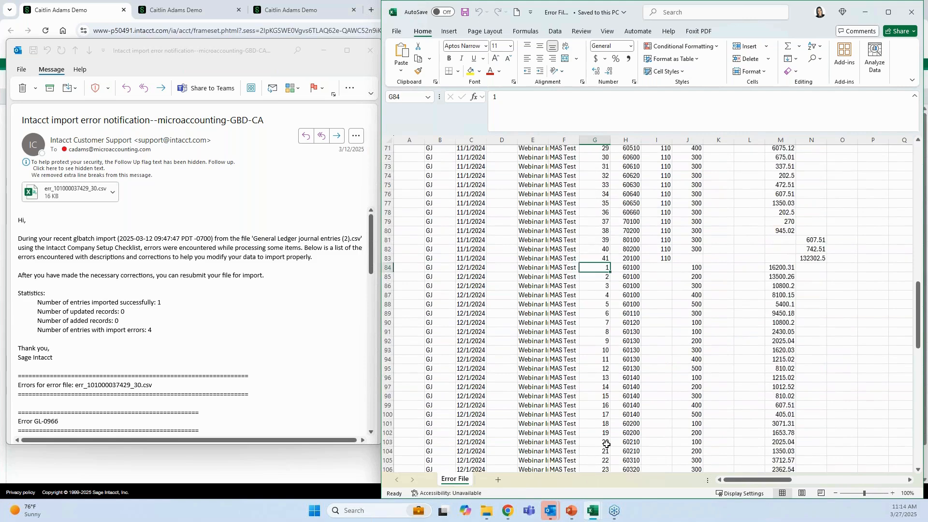
pyautogui.scroll(-8, 605, 449)
pyautogui.click(602, 343)
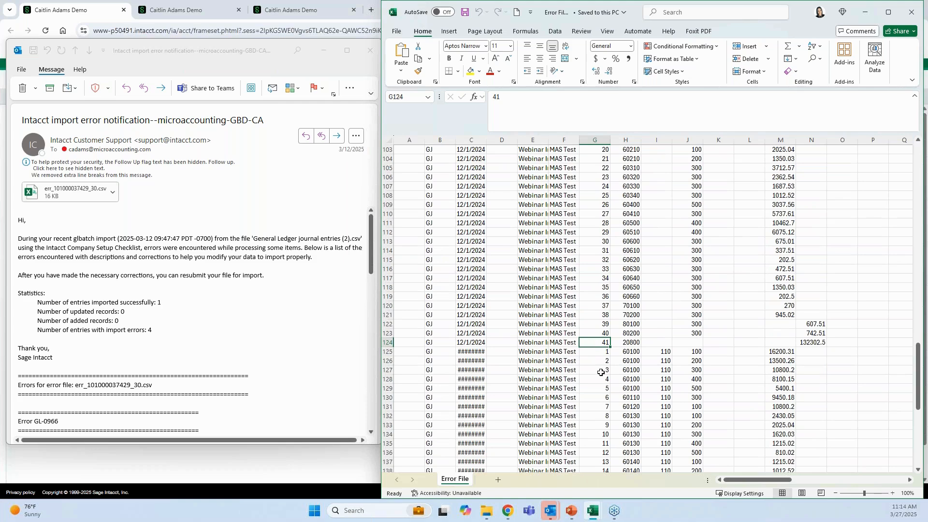
pyautogui.scroll(-3, 601, 372)
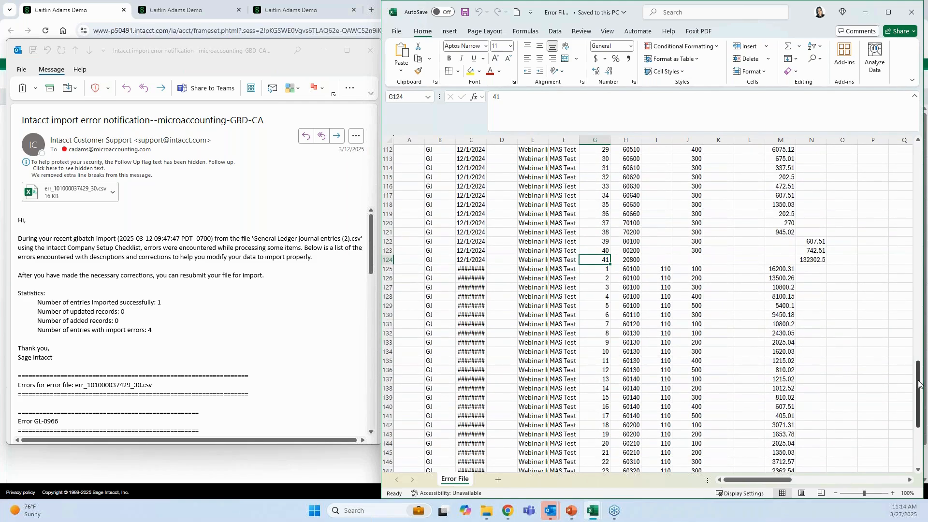
pyautogui.moveTo(919, 385); pyautogui.dragTo(884, 144)
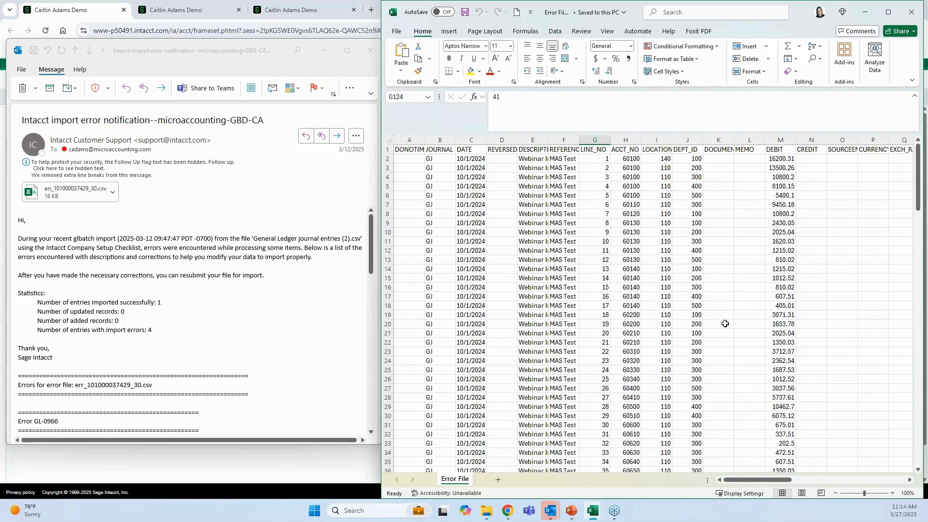
# Read the GL-0966 location error in the notification email and add filters to the error file's header row
pyautogui.click(320, 346)
pyautogui.scroll(-5, 321, 343)
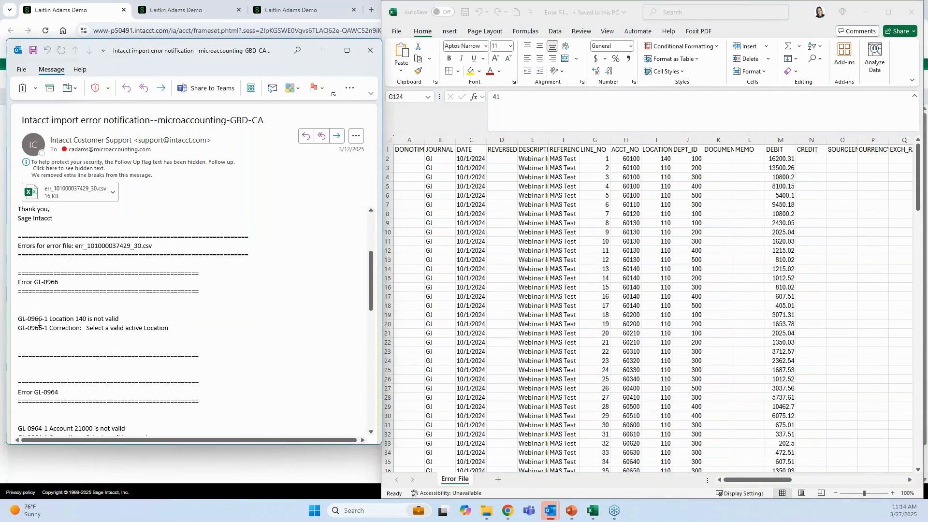
pyautogui.tripleClick(64, 321)
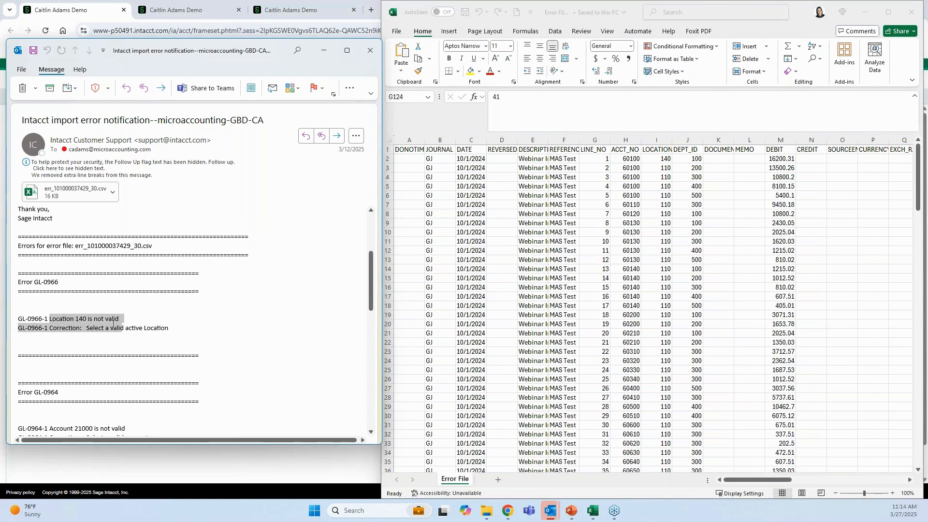
pyautogui.click(135, 341)
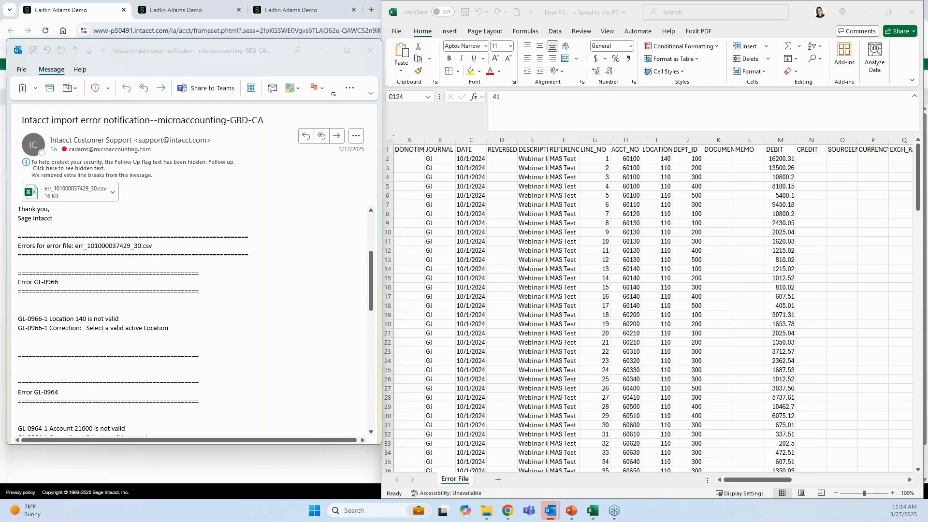
pyautogui.click(389, 150)
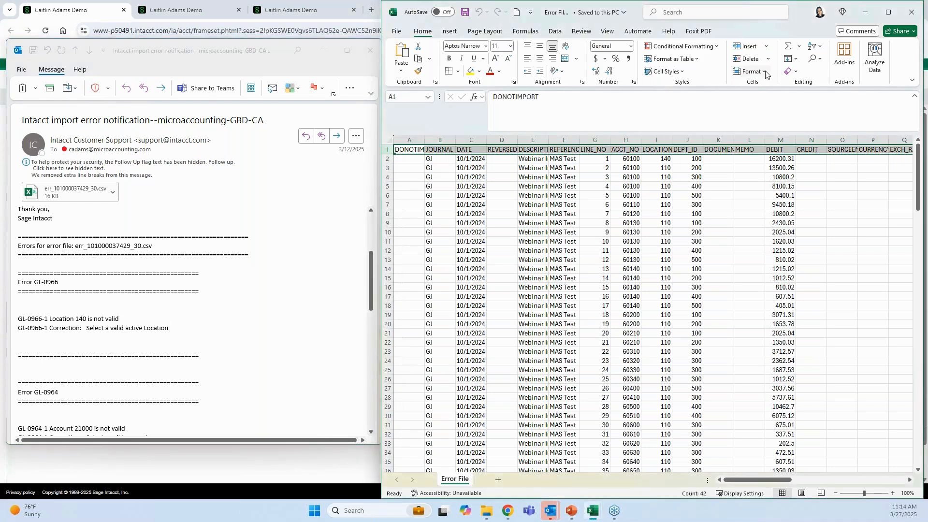
pyautogui.click(820, 49)
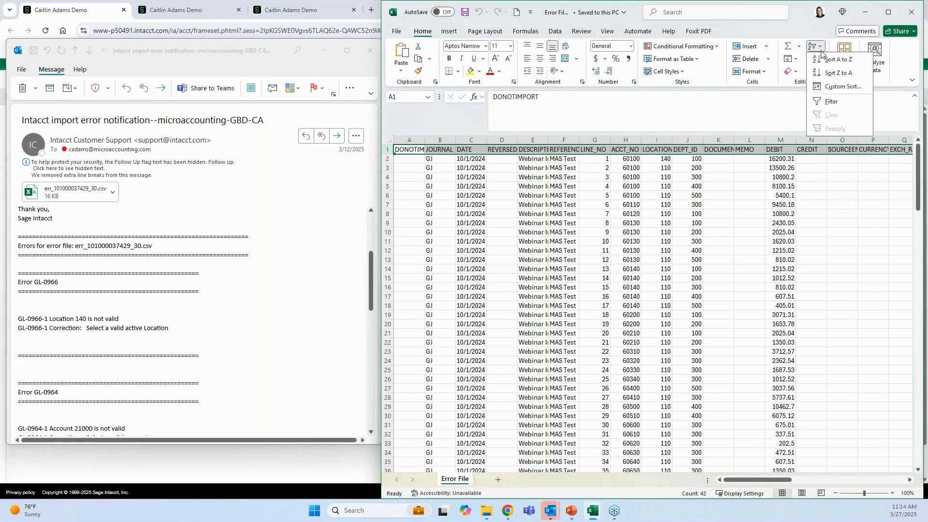
pyautogui.click(841, 103)
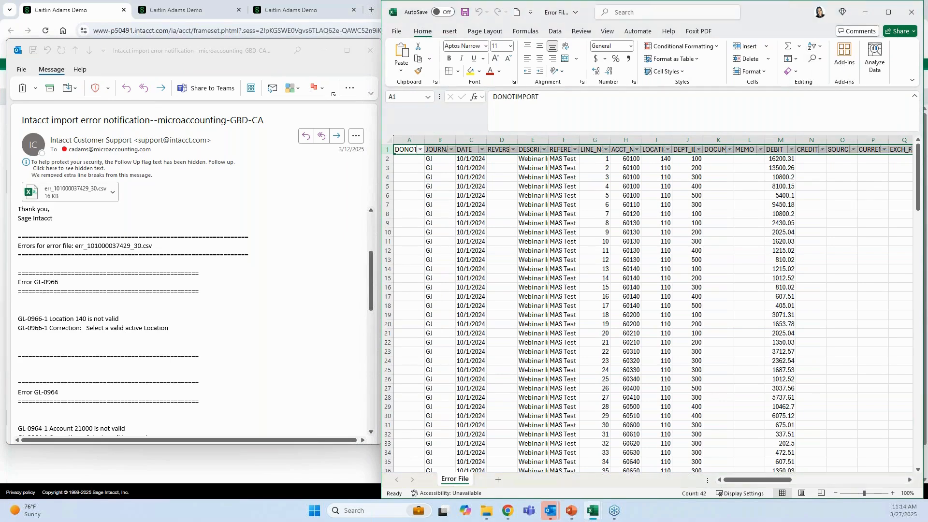
pyautogui.click(822, 245)
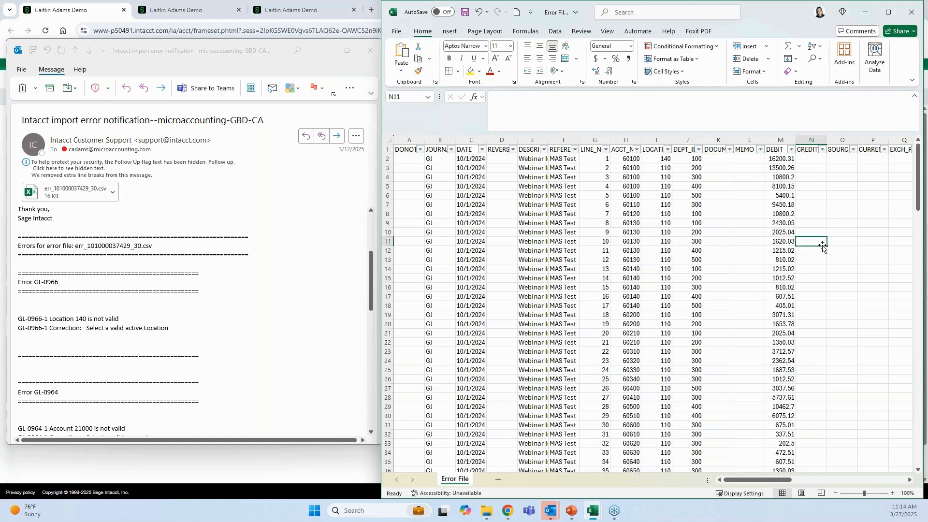
# Check the location values in use, and set the location ID of the first journal line to 110
pyautogui.click(668, 150)
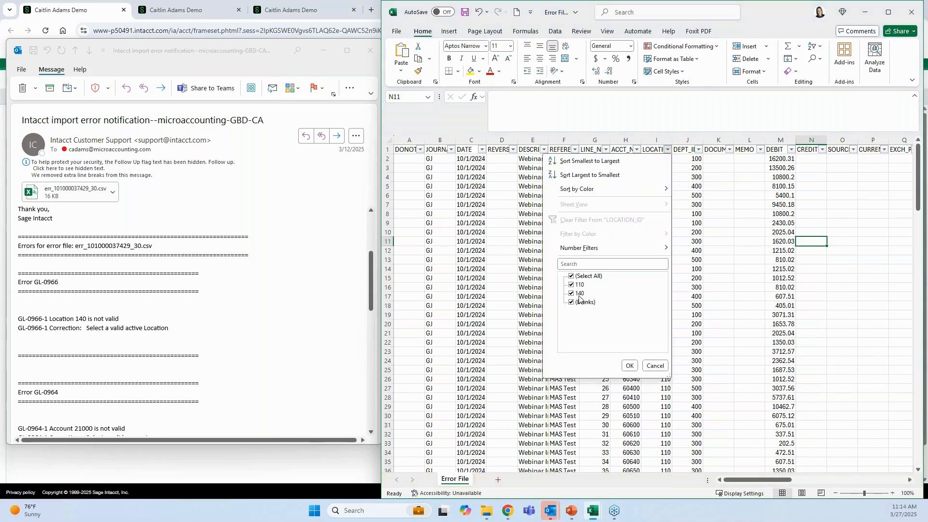
pyautogui.click(658, 366)
pyautogui.click(655, 159)
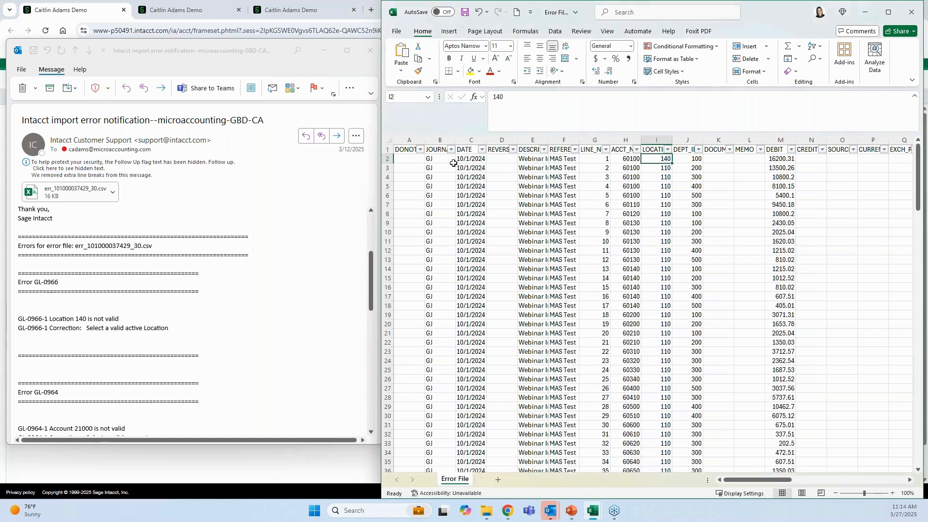
pyautogui.write('110')
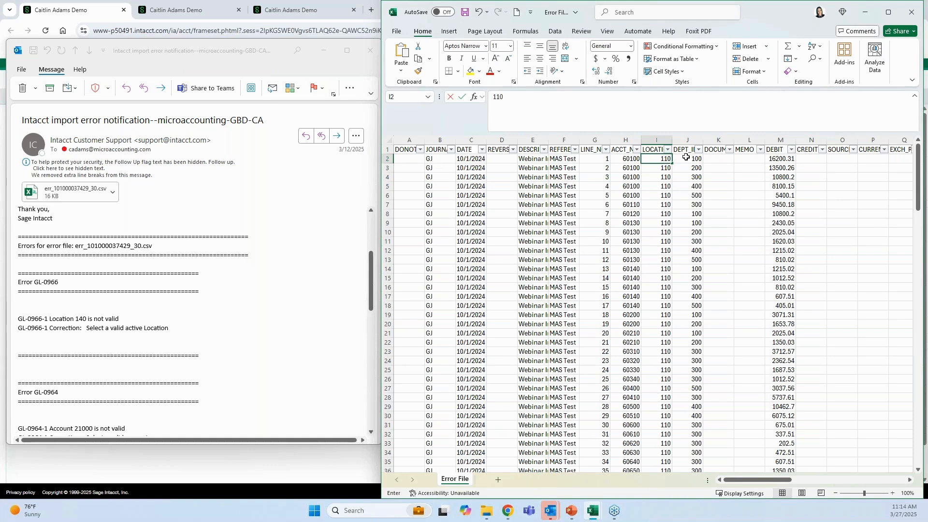
pyautogui.press('Return')
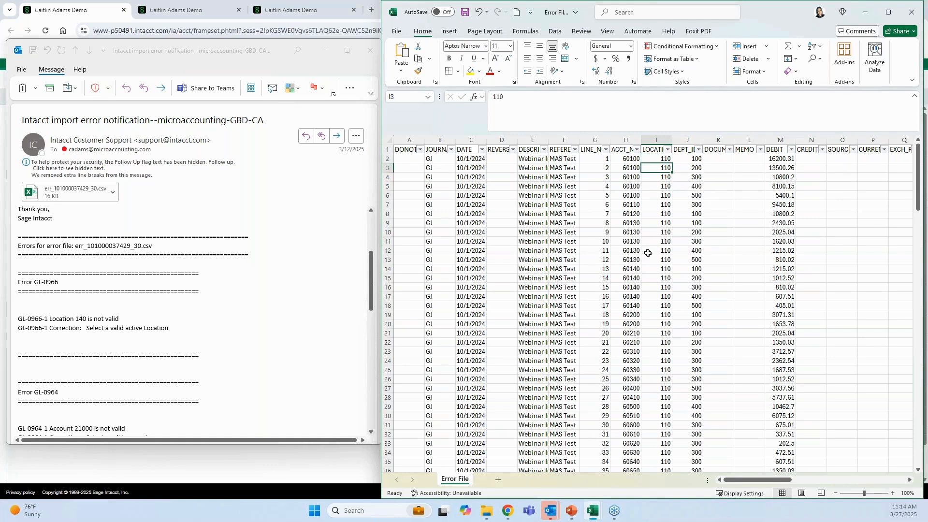
# Read the GL-0964 account error in the email and filter the ACCT_NO column to show only account 21000
pyautogui.click(102, 381)
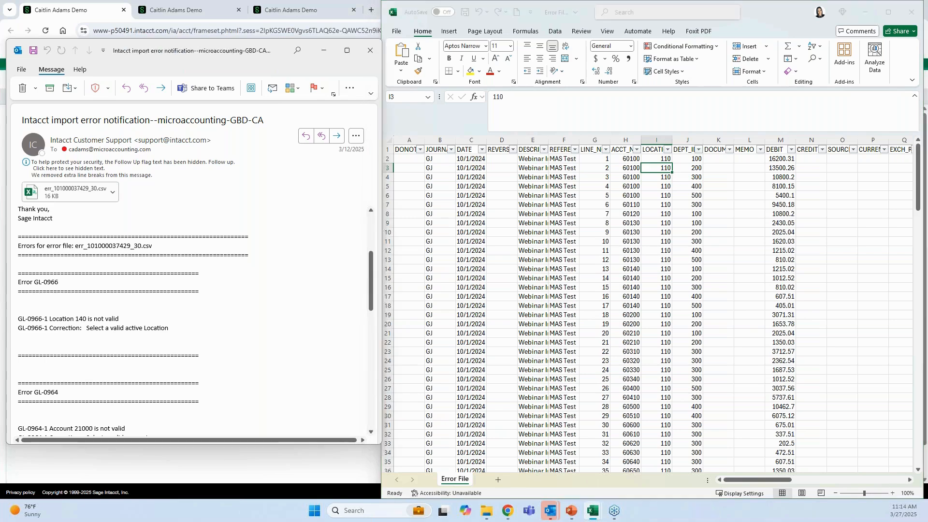
pyautogui.scroll(-3, 105, 385)
pyautogui.scroll(-1, 104, 384)
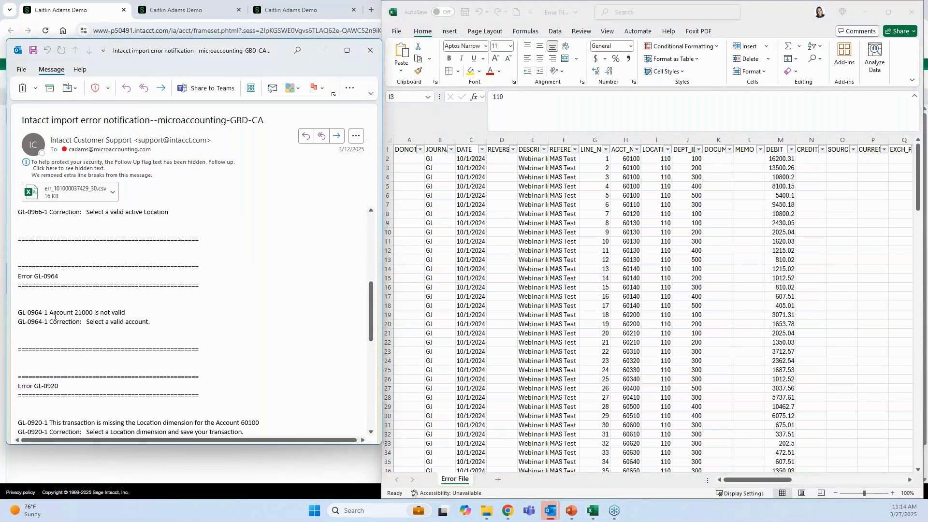
pyautogui.moveTo(50, 316); pyautogui.dragTo(138, 315)
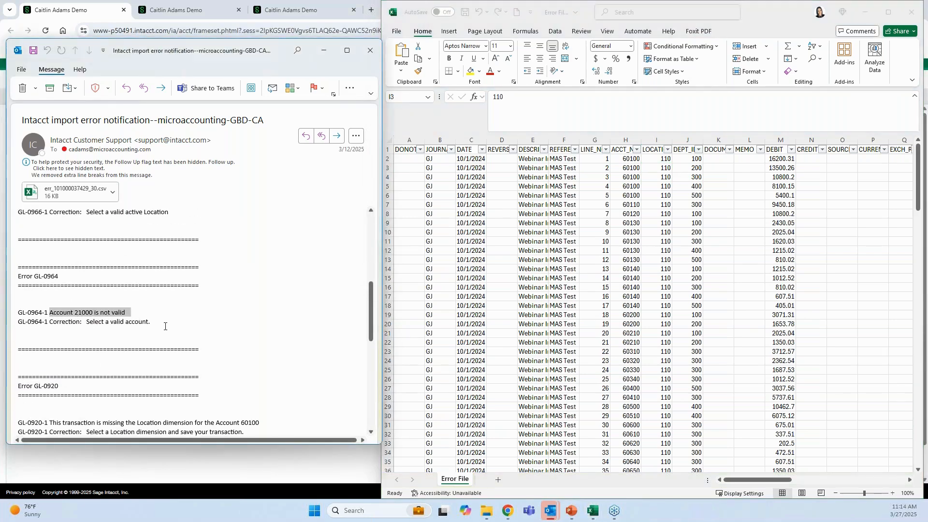
pyautogui.click(191, 327)
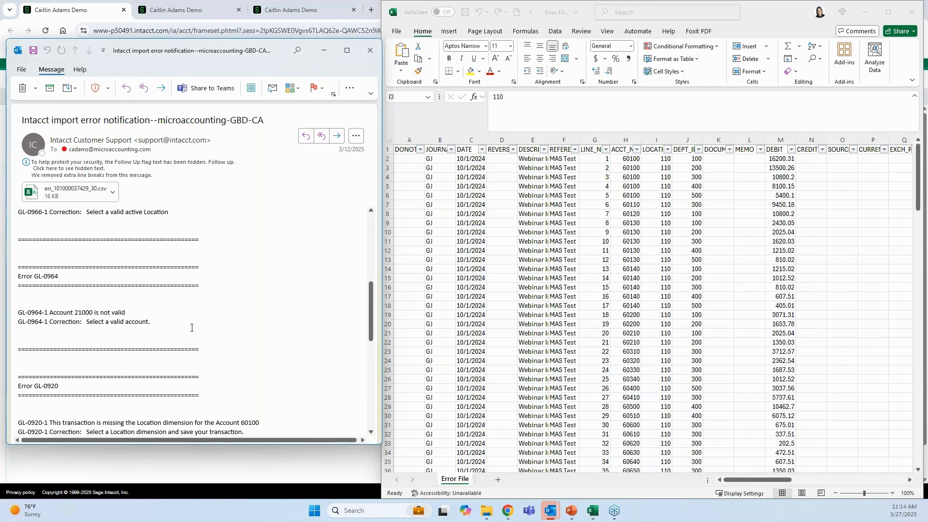
pyautogui.click(637, 149)
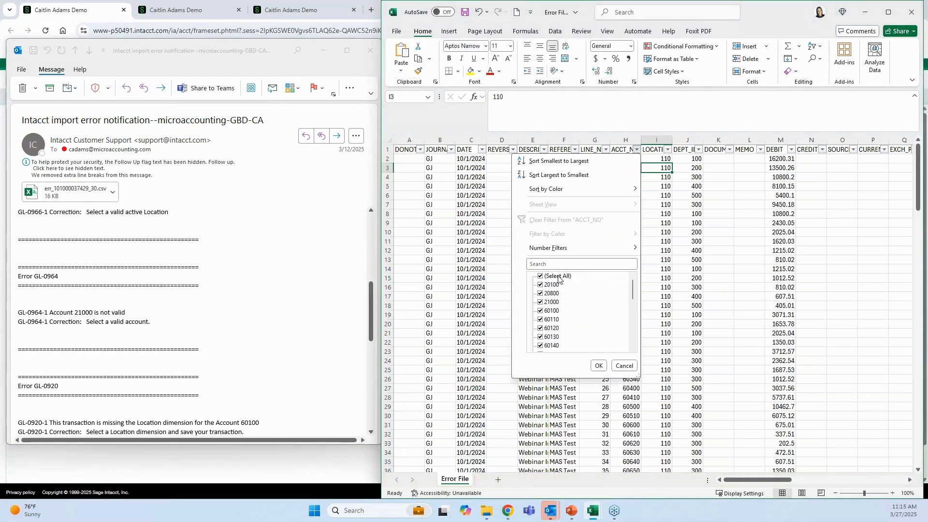
pyautogui.click(558, 276)
pyautogui.click(551, 302)
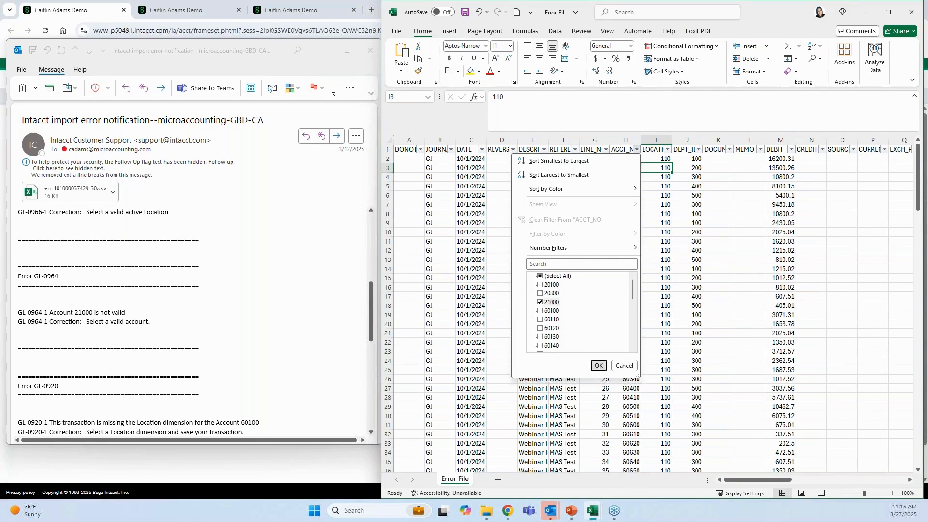
pyautogui.click(599, 366)
# Change the filtered row's account number to 20800 and clear the filter from the ACCT_NO column
pyautogui.click(627, 160)
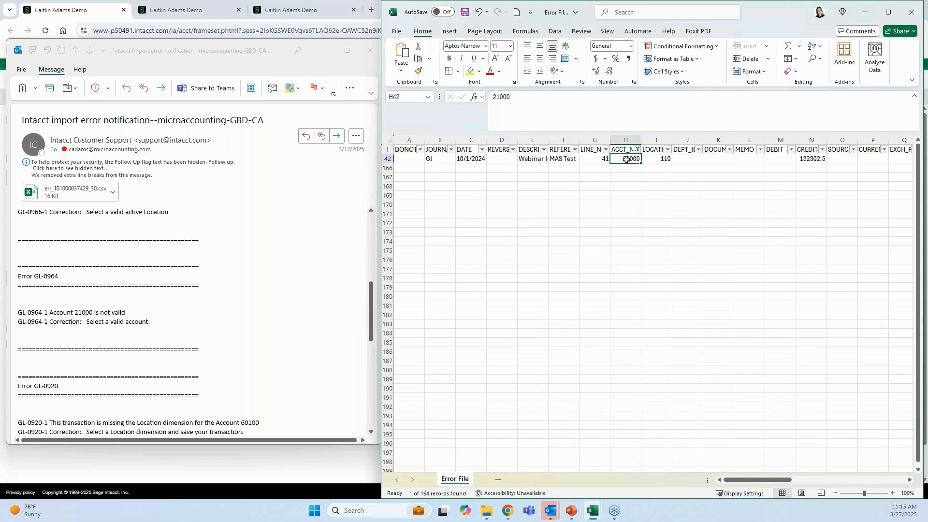
pyautogui.write('208')
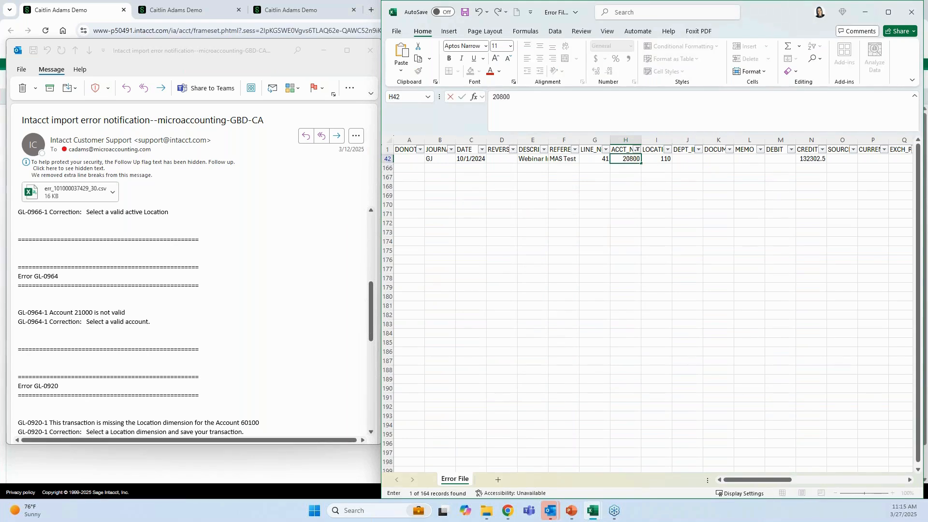
pyautogui.click(633, 140)
pyautogui.click(673, 198)
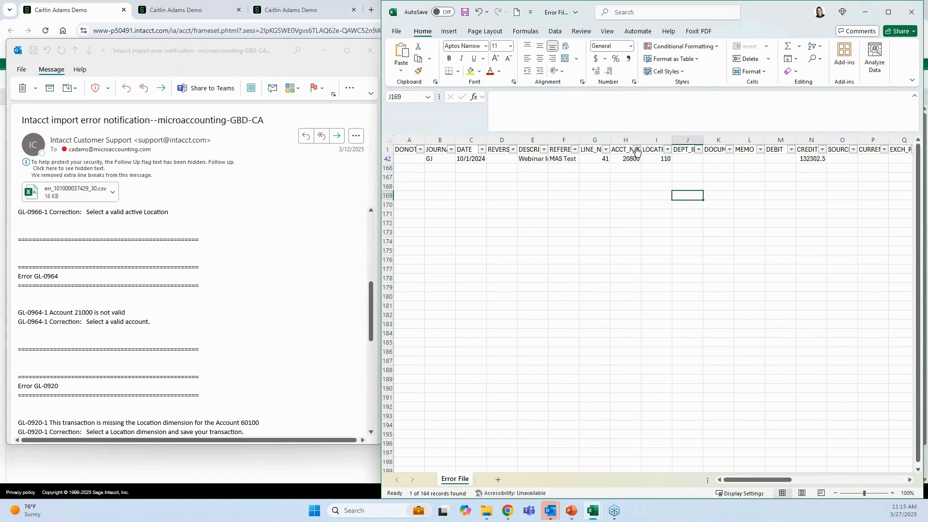
pyautogui.click(636, 151)
pyautogui.click(570, 219)
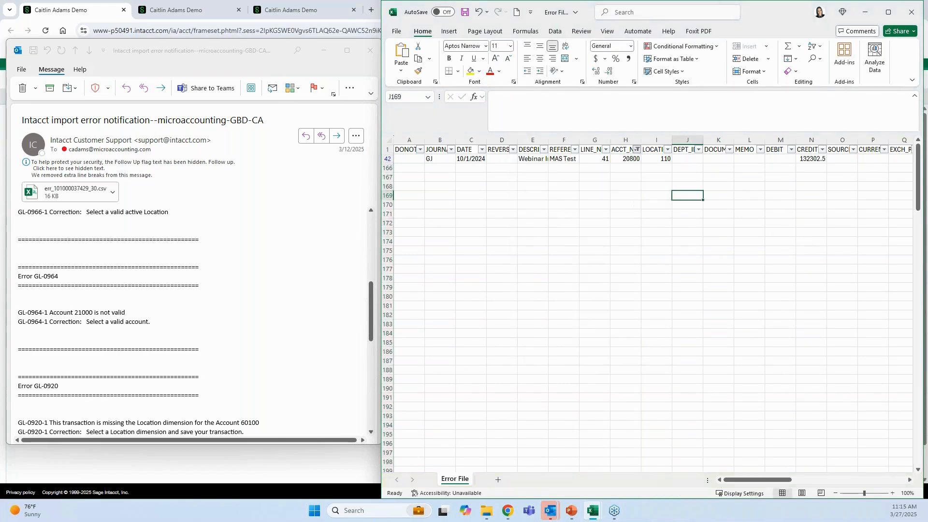
# Read the GL-0920 missing location error in the email and filter the LOCATION_ID column to show only blanks
pyautogui.click(161, 310)
pyautogui.scroll(-5, 201, 313)
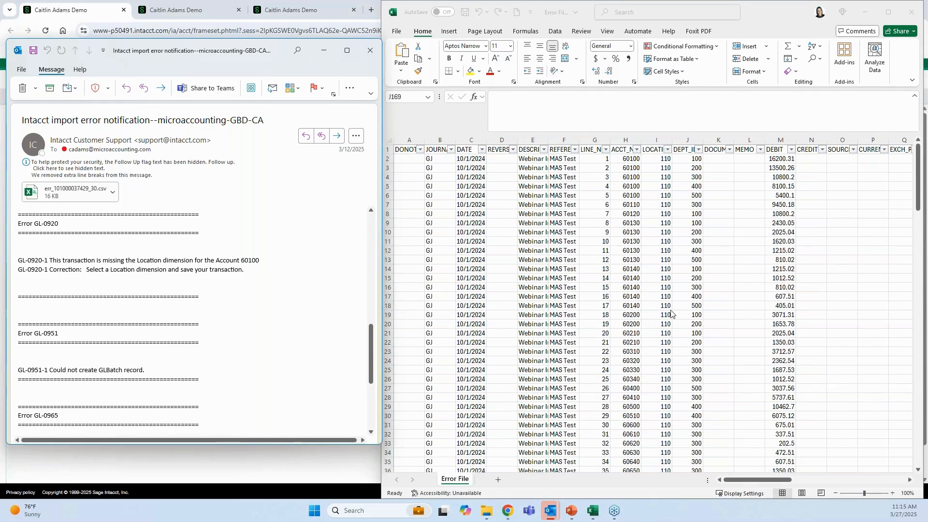
pyautogui.click(669, 153)
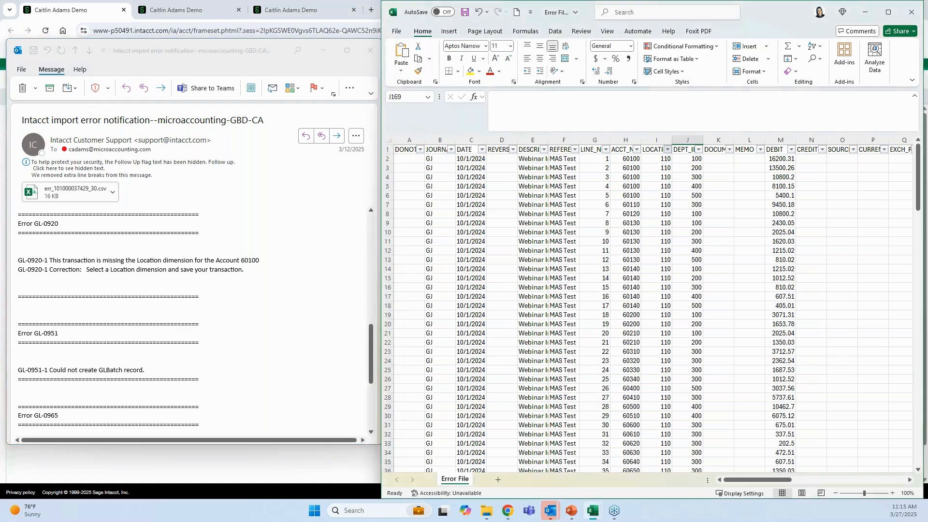
pyautogui.click(579, 284)
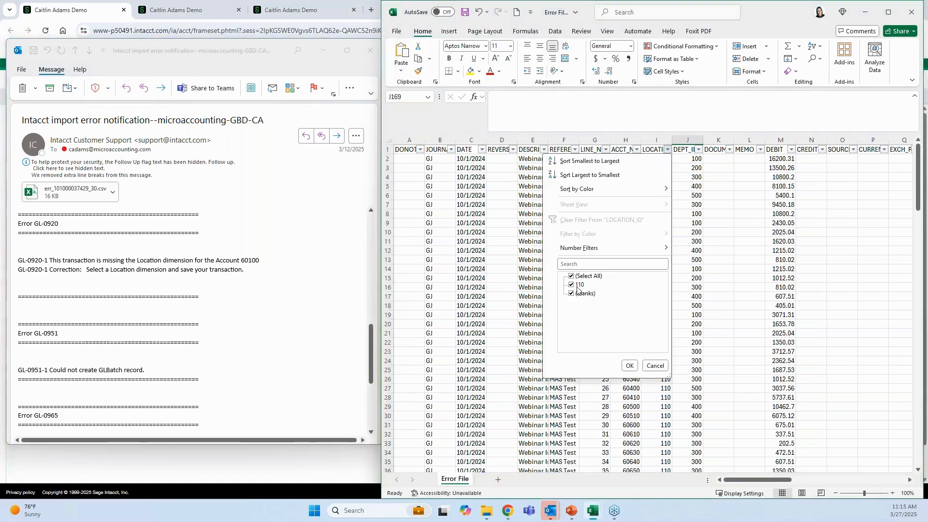
pyautogui.click(633, 367)
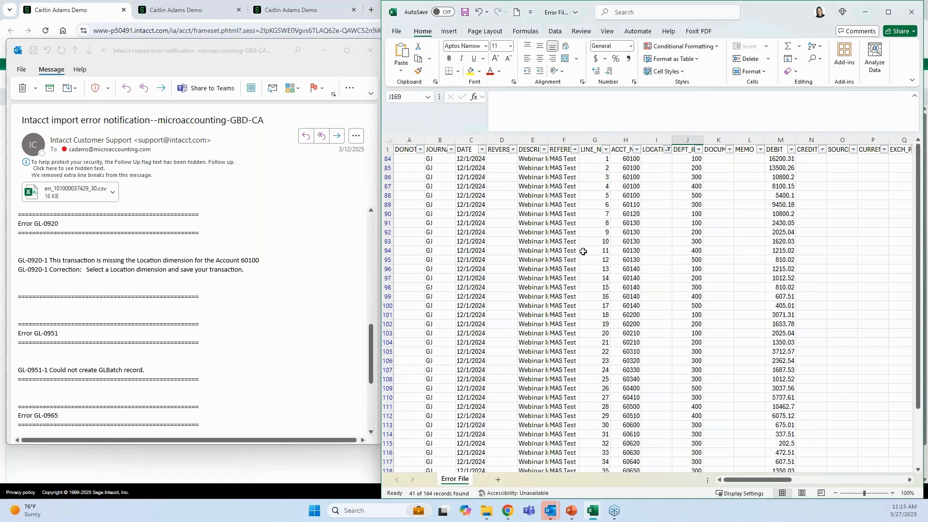
# Fill location ID 110 into all the filtered blank rows and clear the filter from the LOCATION_ID column
pyautogui.click(651, 188)
pyautogui.click(659, 162)
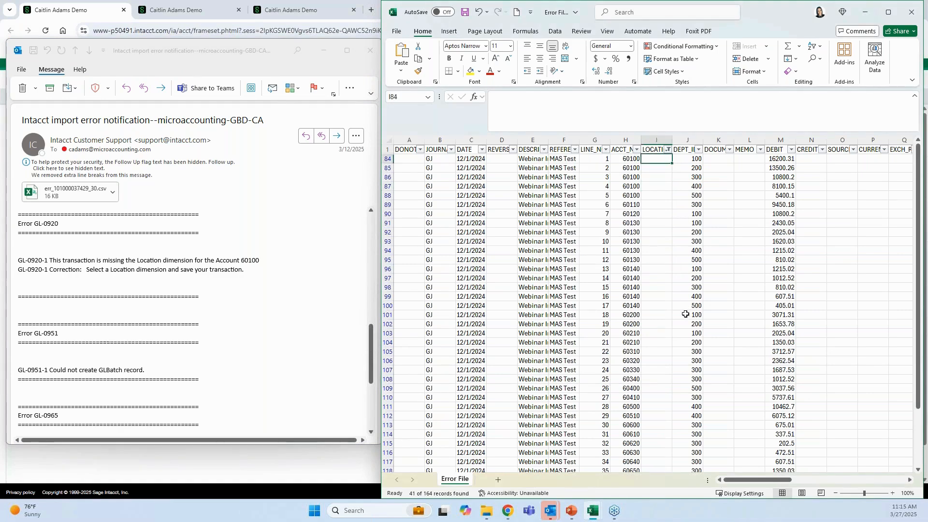
pyautogui.scroll(-1, 686, 320)
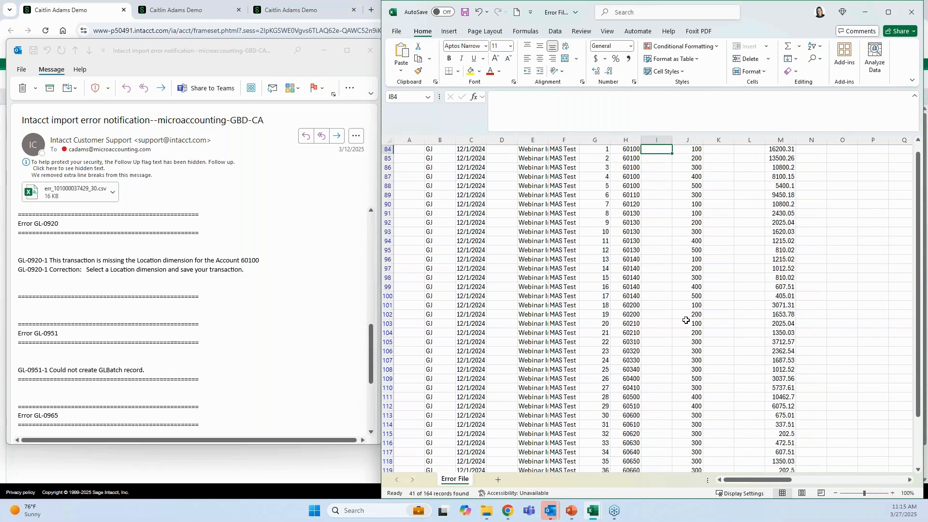
pyautogui.scroll(-1, 686, 320)
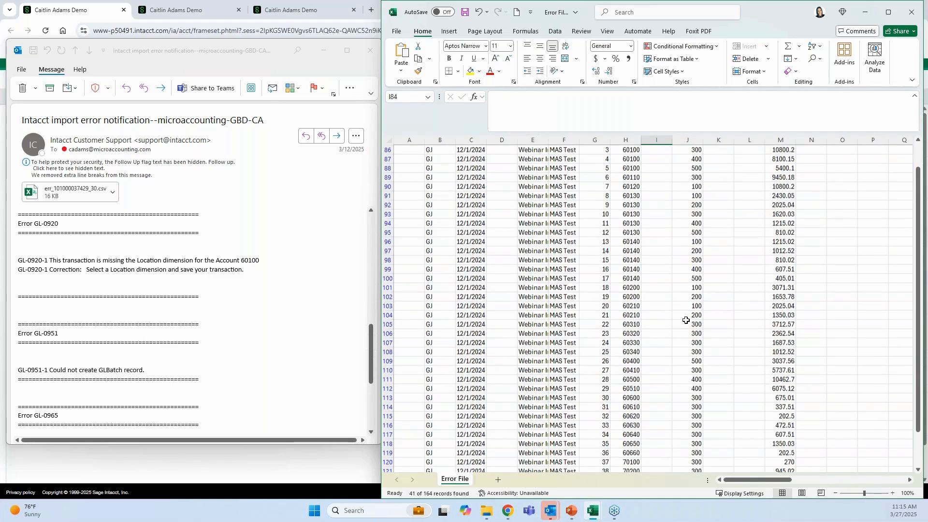
pyautogui.scroll(2, 676, 323)
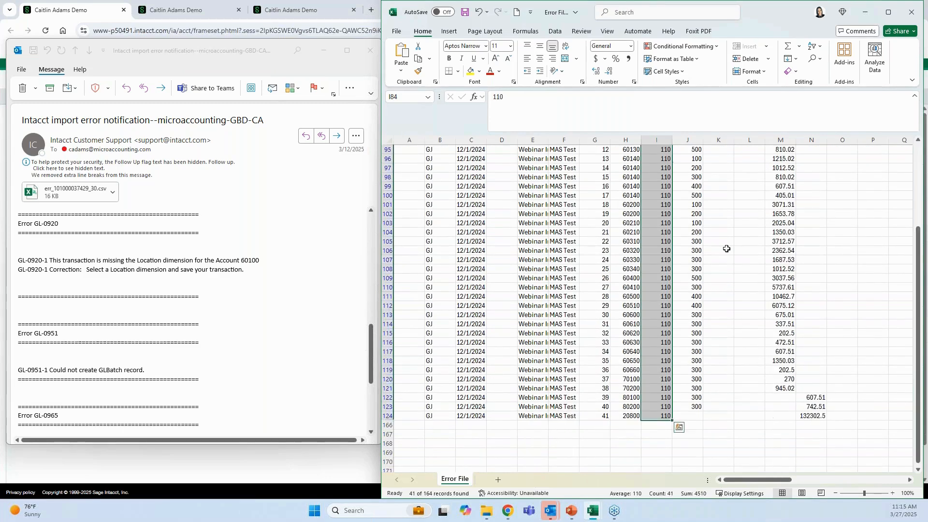
pyautogui.scroll(4, 727, 248)
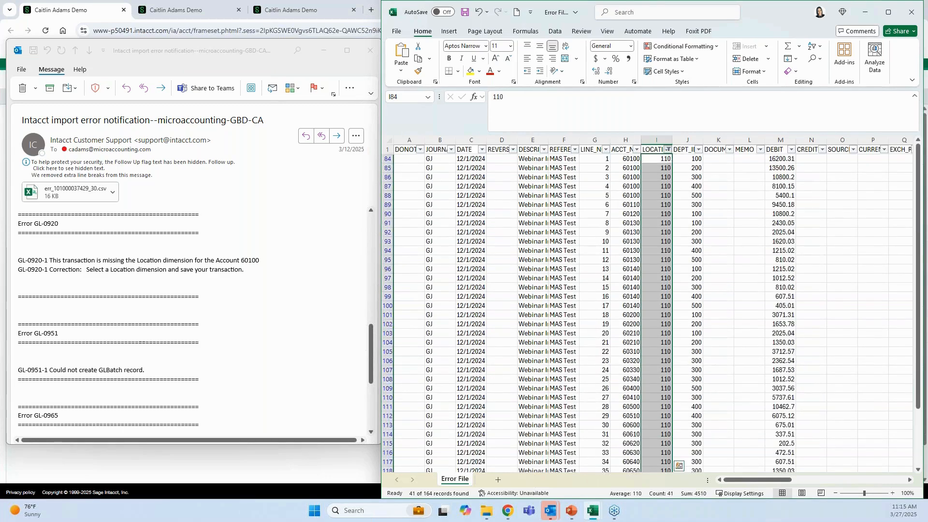
pyautogui.click(668, 149)
pyautogui.click(602, 220)
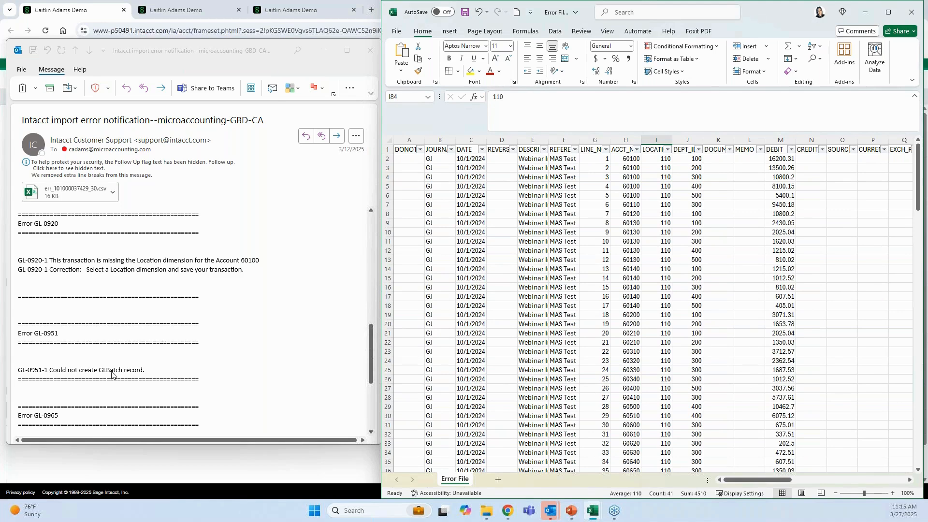
# Read the GL-0951, GL-0965 and CO-0335 errors in the notification email and review the corrected journal lines
pyautogui.scroll(-4, 150, 341)
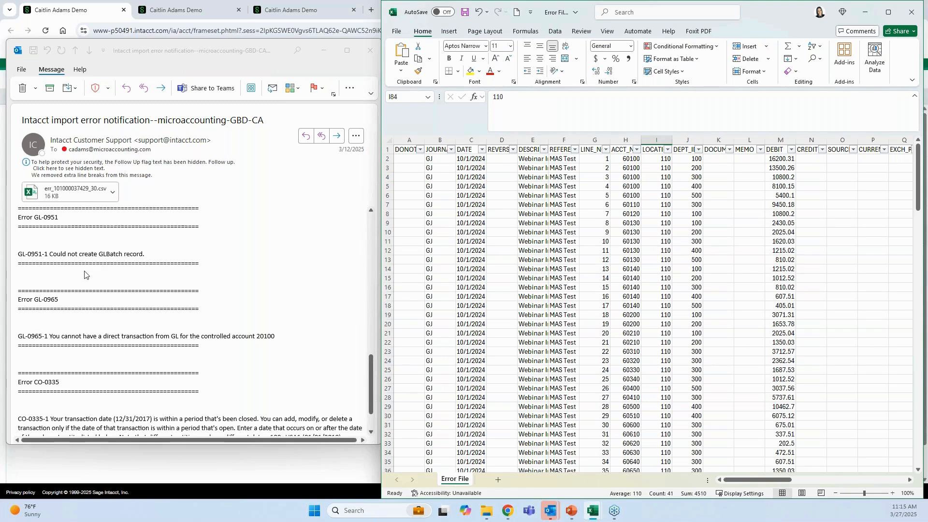
pyautogui.scroll(3, 85, 274)
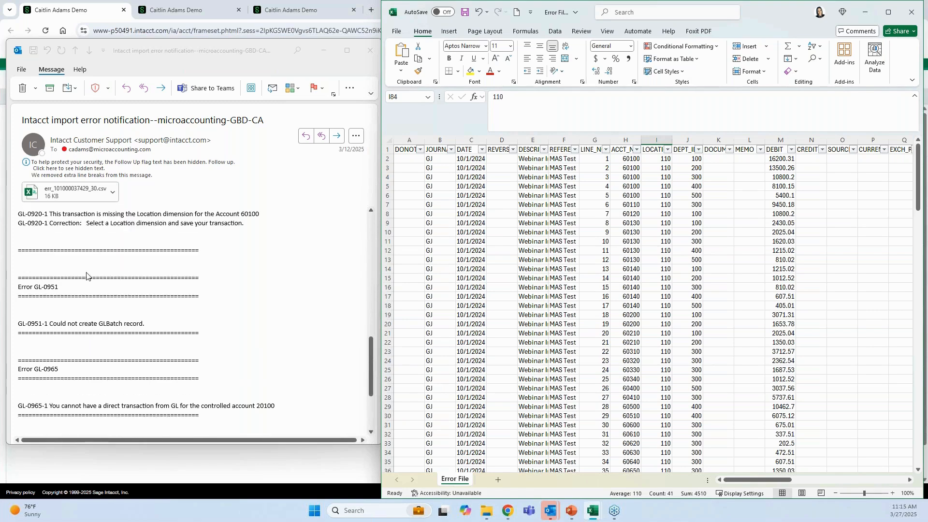
pyautogui.click(663, 159)
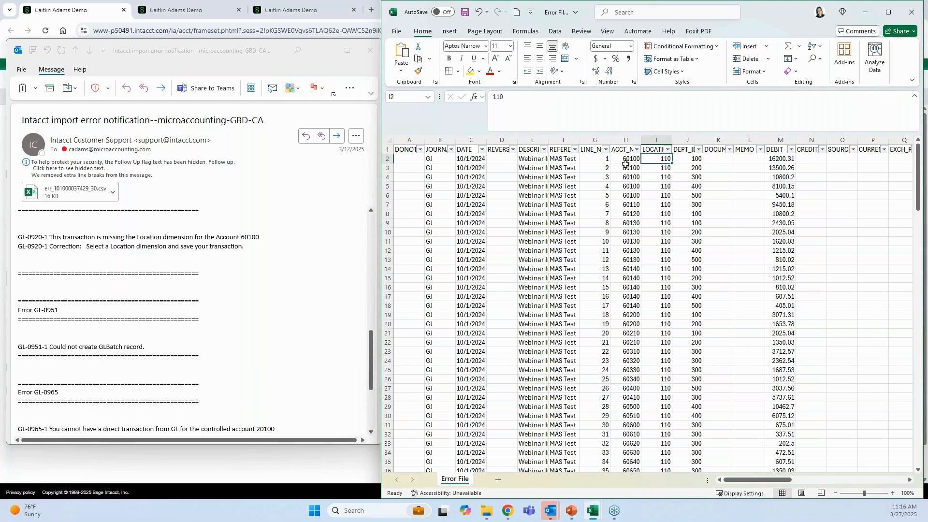
pyautogui.scroll(-4, 650, 413)
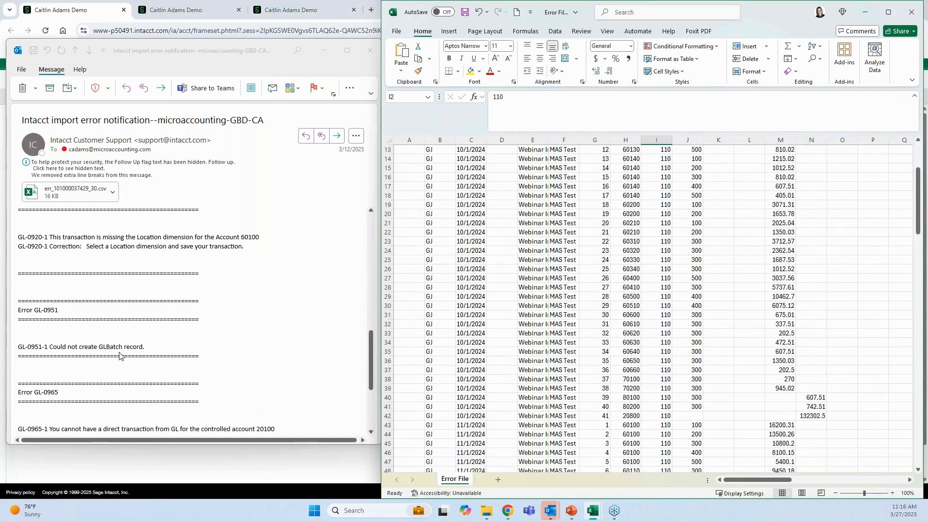
pyautogui.scroll(-3, 123, 360)
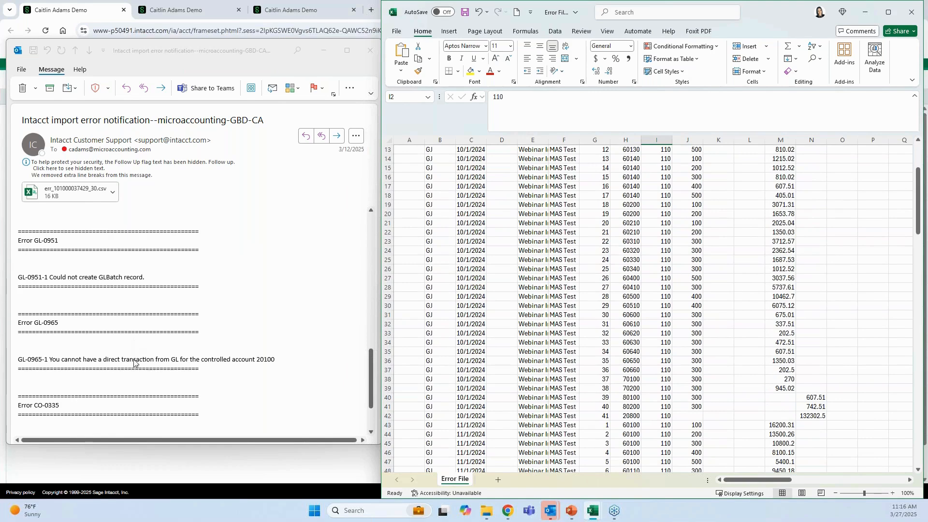
pyautogui.scroll(-1, 147, 372)
pyautogui.scroll(-1, 151, 372)
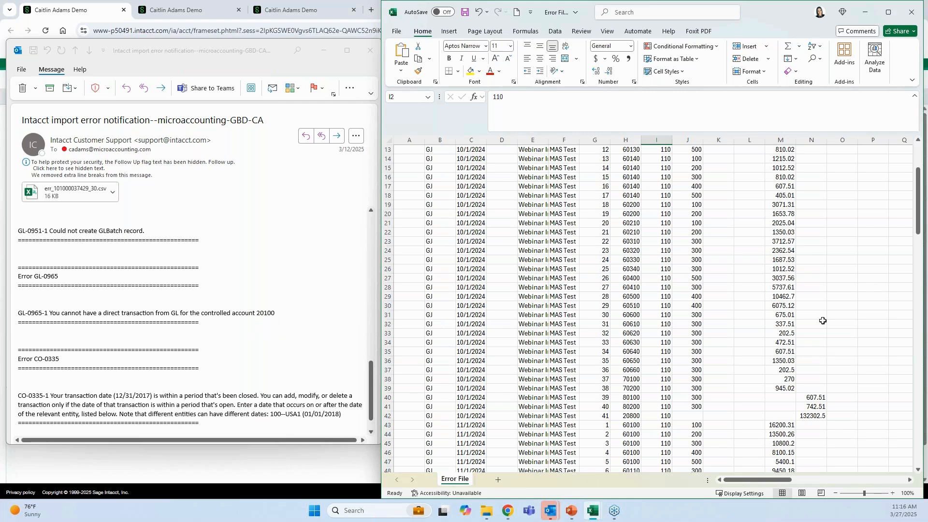
# Filter the ACCT_NO column to show only the controlled account 20100
pyautogui.scroll(4, 824, 319)
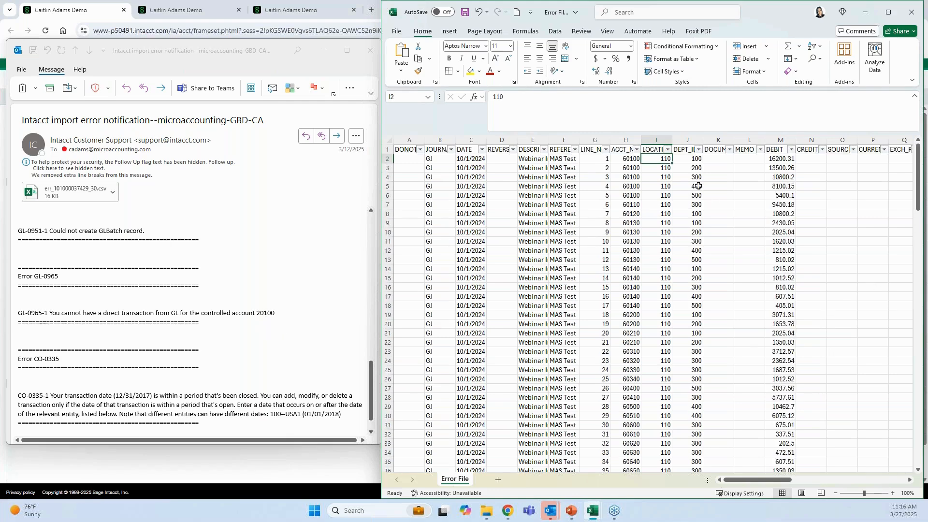
pyautogui.click(637, 150)
pyautogui.click(565, 277)
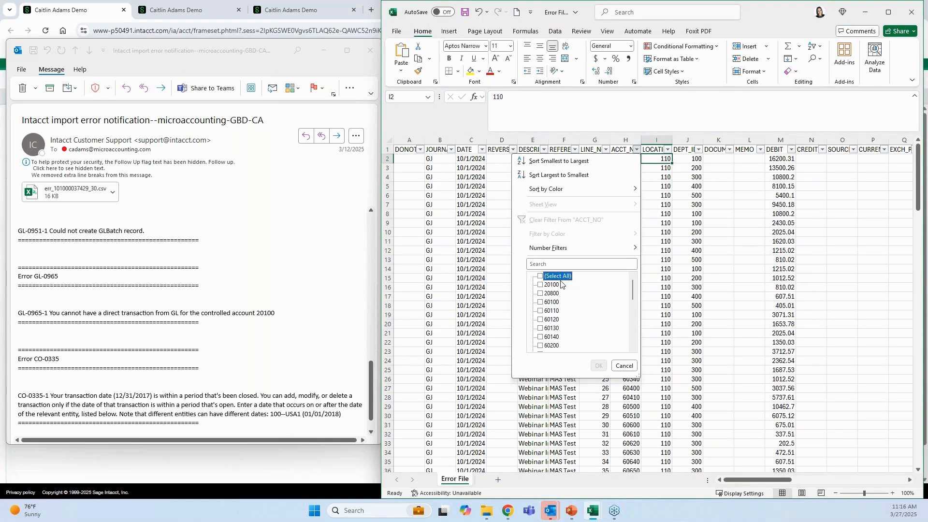
pyautogui.click(559, 285)
pyautogui.click(599, 366)
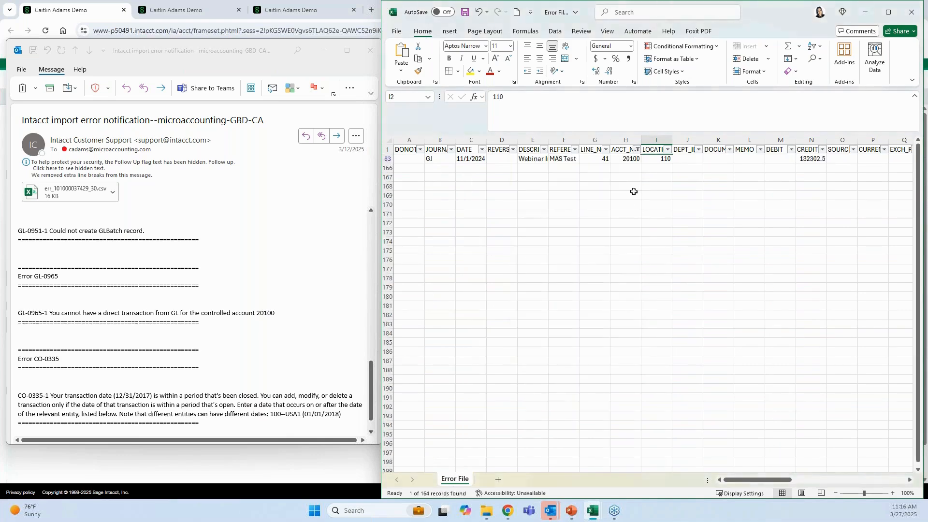
# Change the filtered 11/1/2024 line's account number to 20800 and clear the filter from the ACCT_NO column
pyautogui.click(617, 204)
pyautogui.click(621, 163)
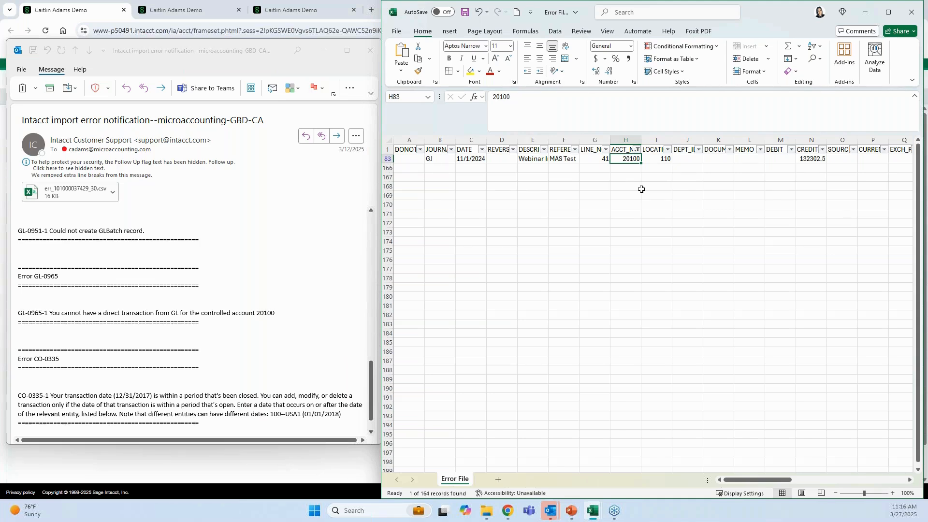
pyautogui.write('20800')
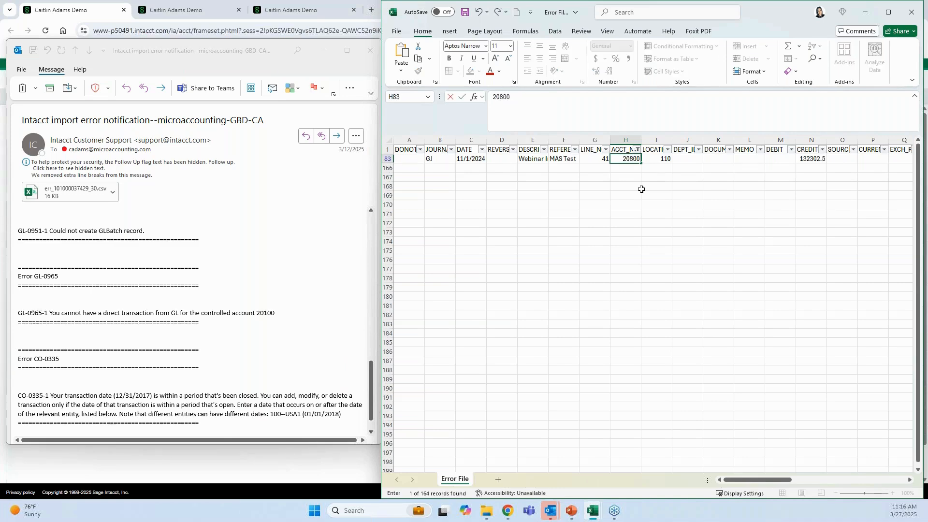
pyautogui.press('Return')
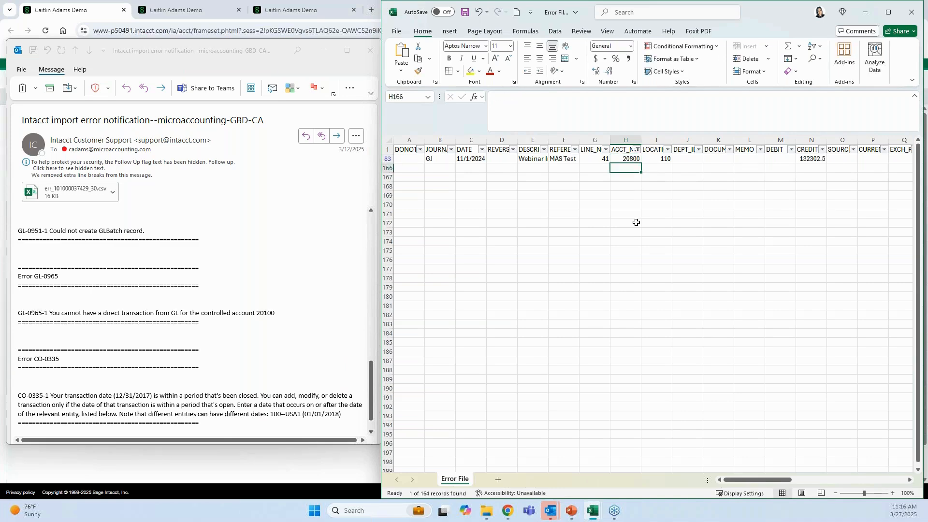
pyautogui.click(638, 150)
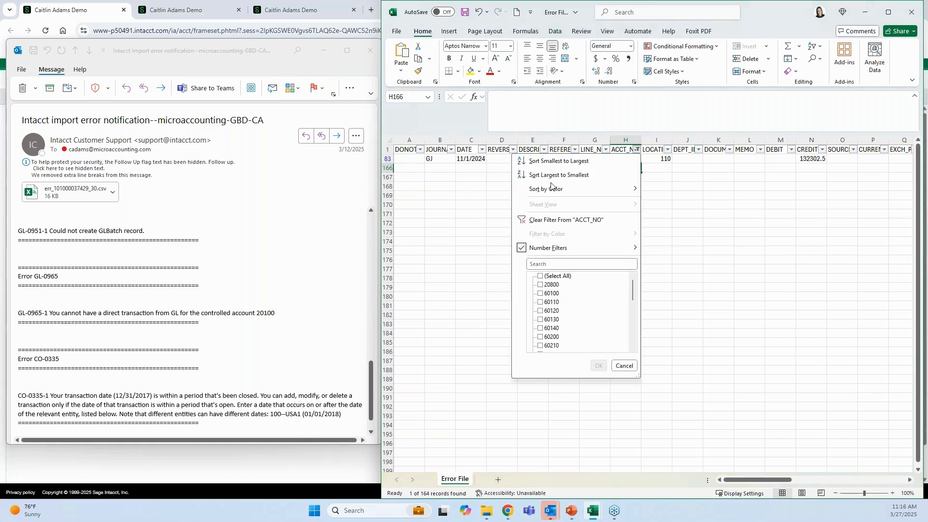
pyautogui.click(547, 219)
# Read the CO-0335 closed period error in the email and filter the DATE column to show only 2017 dates
pyautogui.click(178, 278)
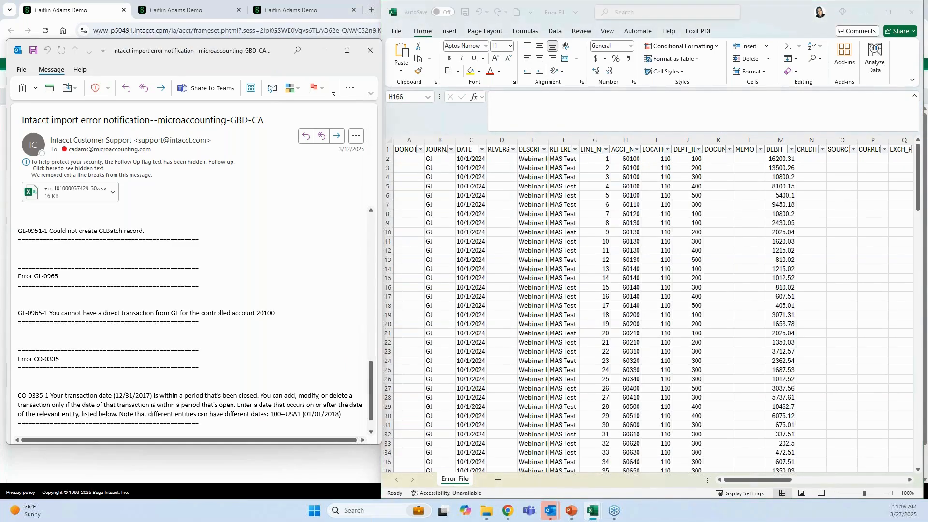
pyautogui.scroll(-1, 137, 389)
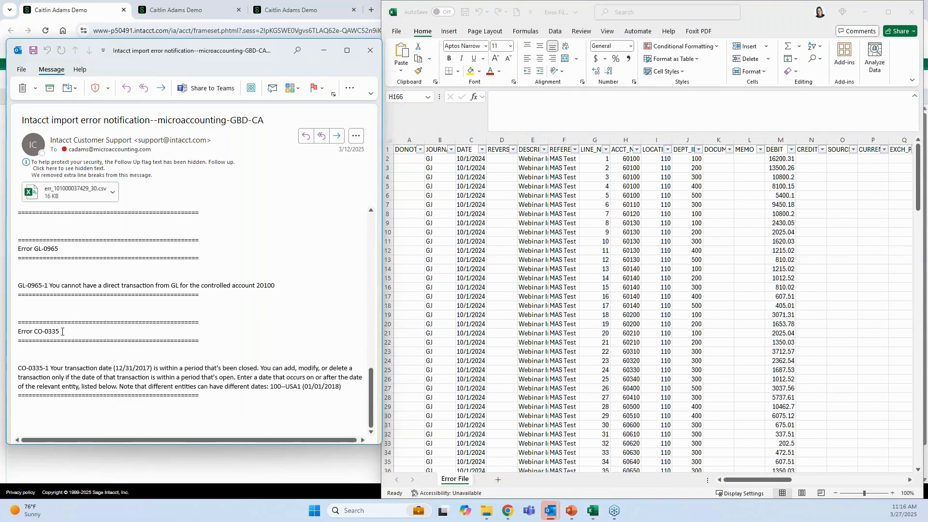
pyautogui.moveTo(62, 331); pyautogui.dragTo(7, 332)
pyautogui.moveTo(199, 369); pyautogui.dragTo(222, 368)
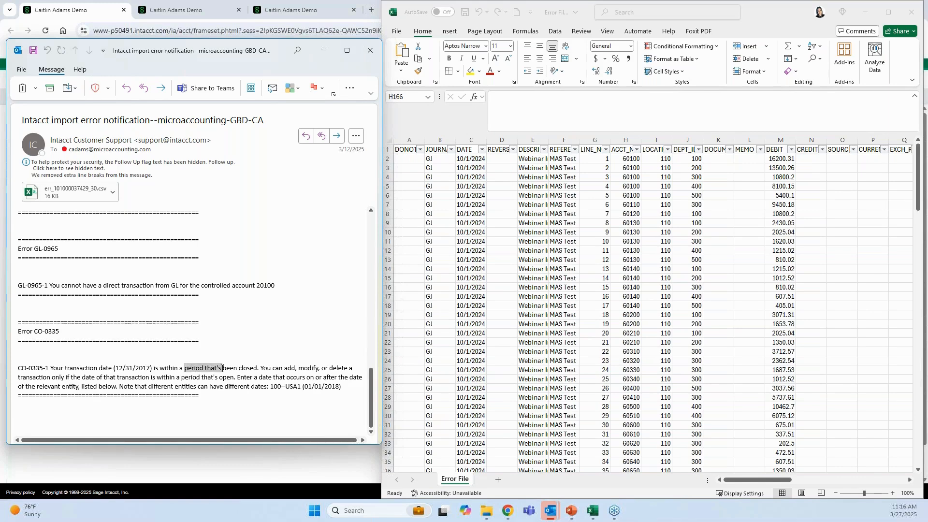
pyautogui.click(259, 372)
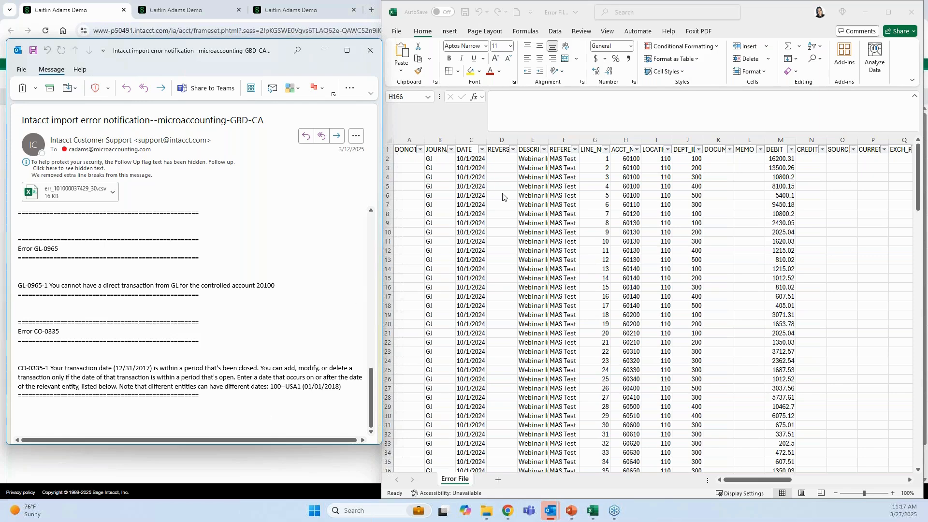
pyautogui.click(483, 151)
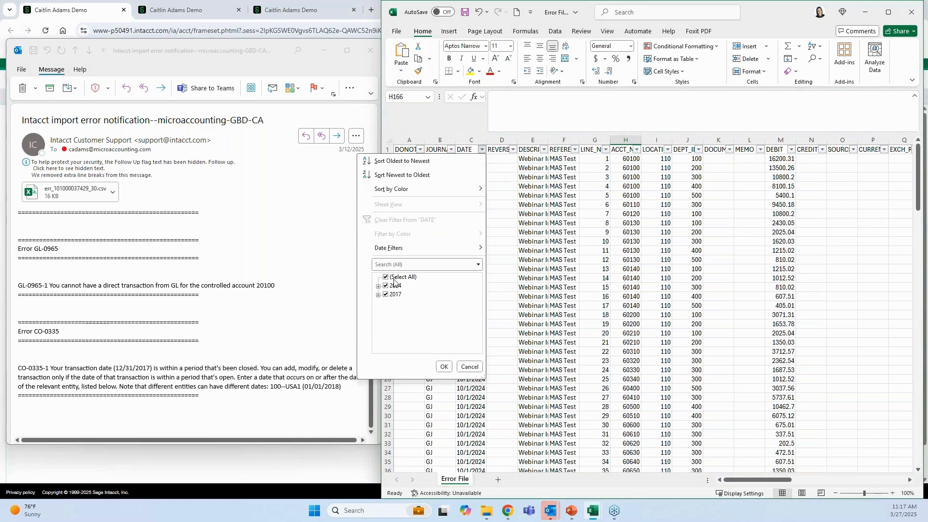
pyautogui.click(395, 286)
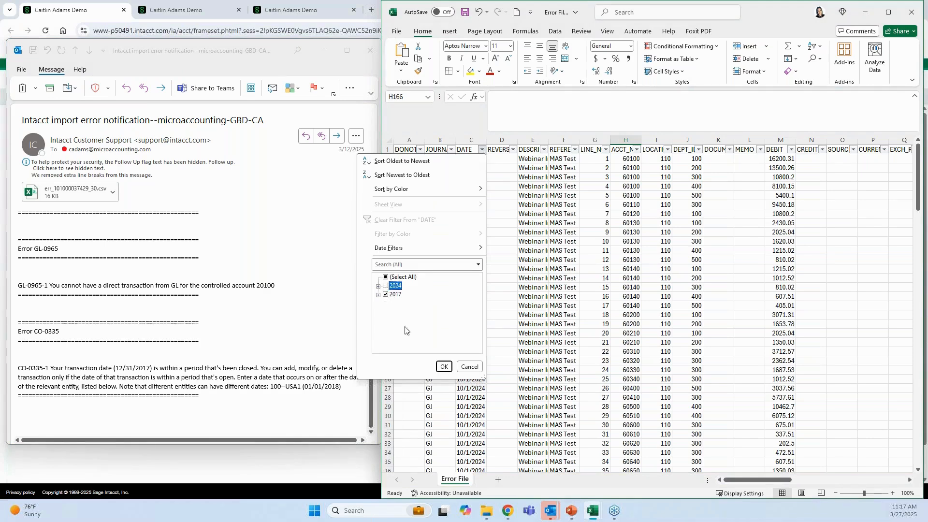
pyautogui.click(444, 367)
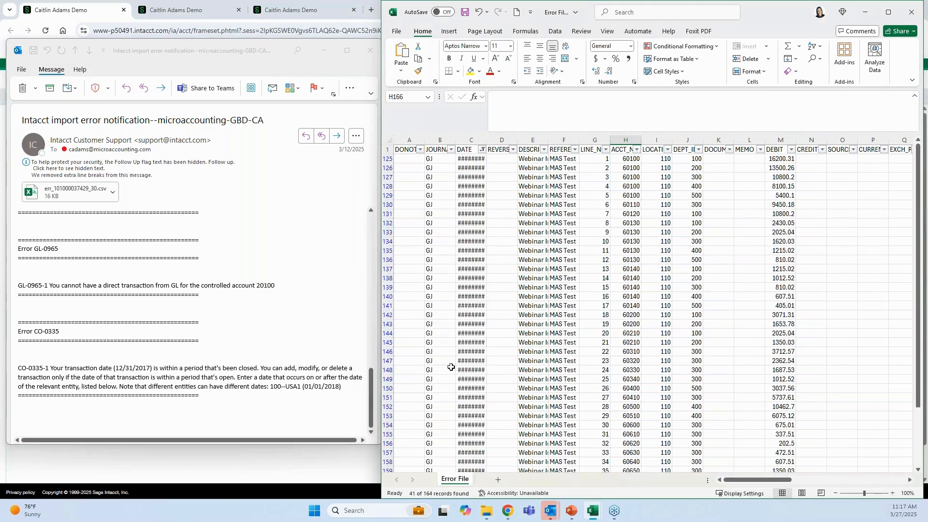
# Widen the DATE column, set the first filtered row's date to 12/31/2024 and fill it down through all filtered rows
pyautogui.moveTo(486, 140); pyautogui.dragTo(500, 140)
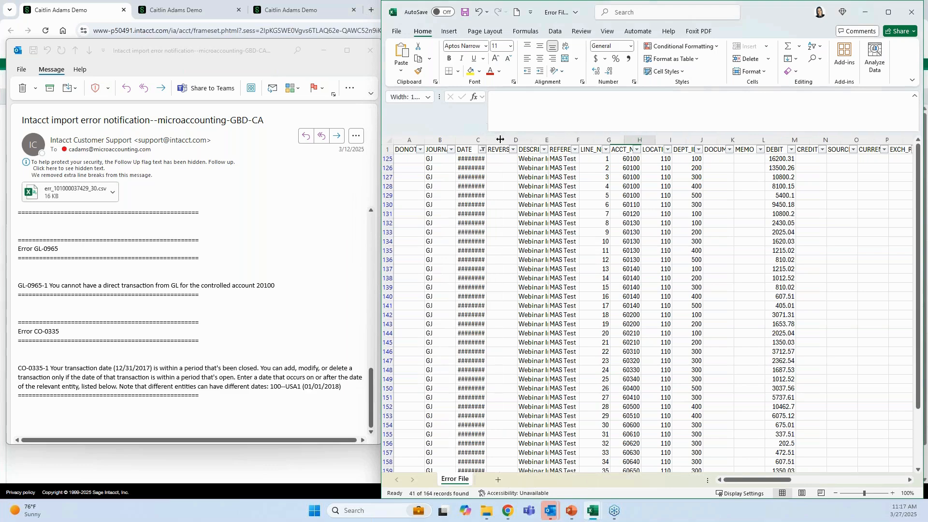
pyautogui.click(484, 158)
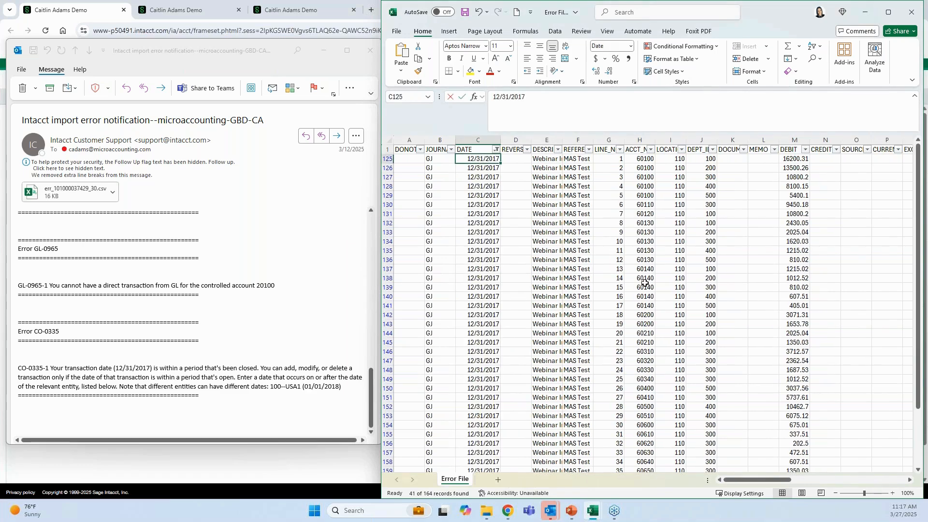
pyautogui.write('12/31/24')
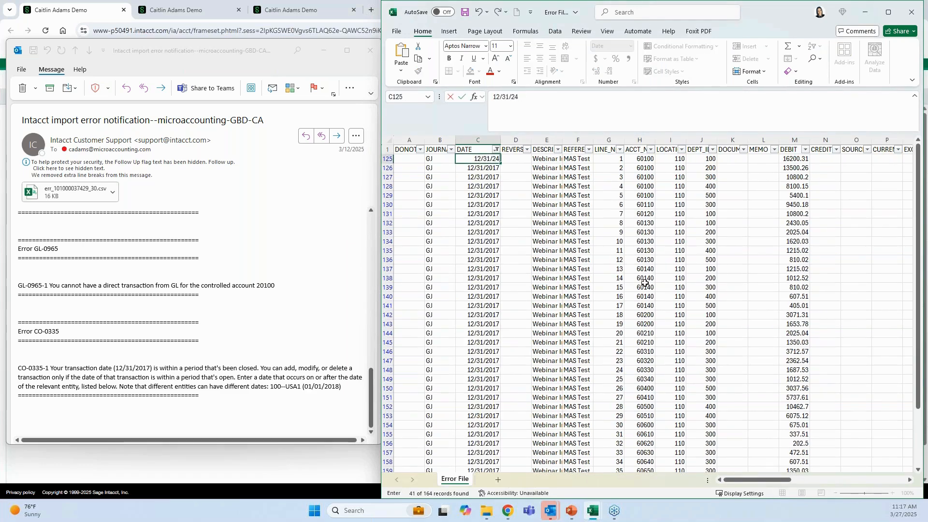
pyautogui.press('Tab')
pyautogui.press('Left')
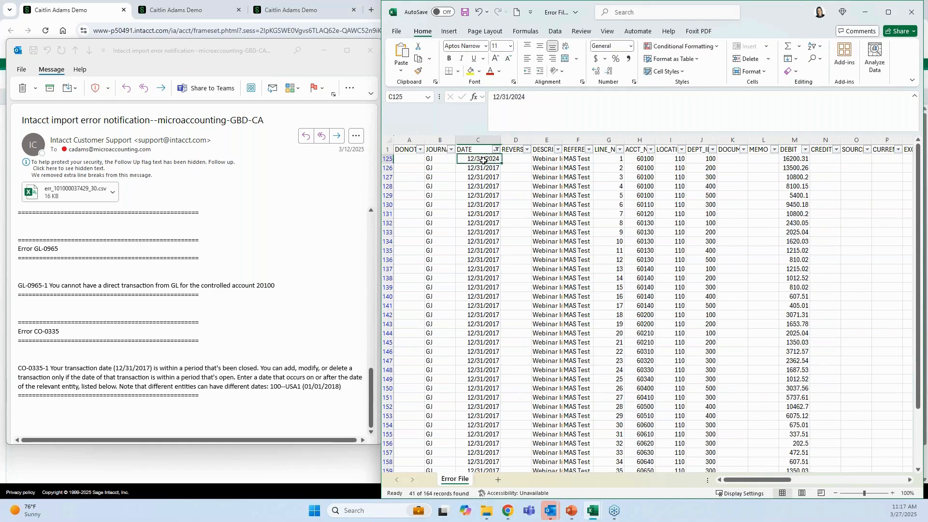
pyautogui.hotkey('ctrl', 'shift', 'Down')
pyautogui.hotkey('ctrl', 'd')
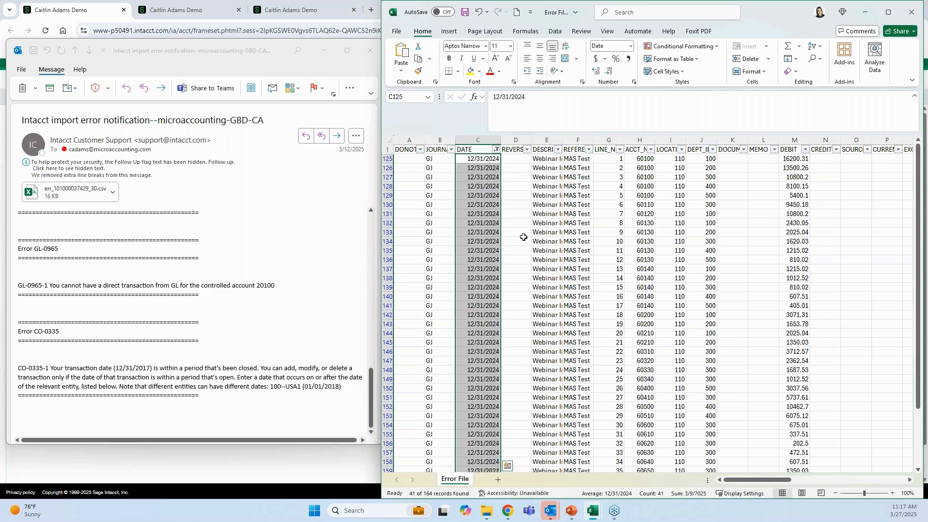
# Clear the DATE filter so all rows of the error file show, then save and close the file
pyautogui.scroll(-5, 520, 351)
pyautogui.scroll(3, 520, 351)
pyautogui.scroll(2, 521, 345)
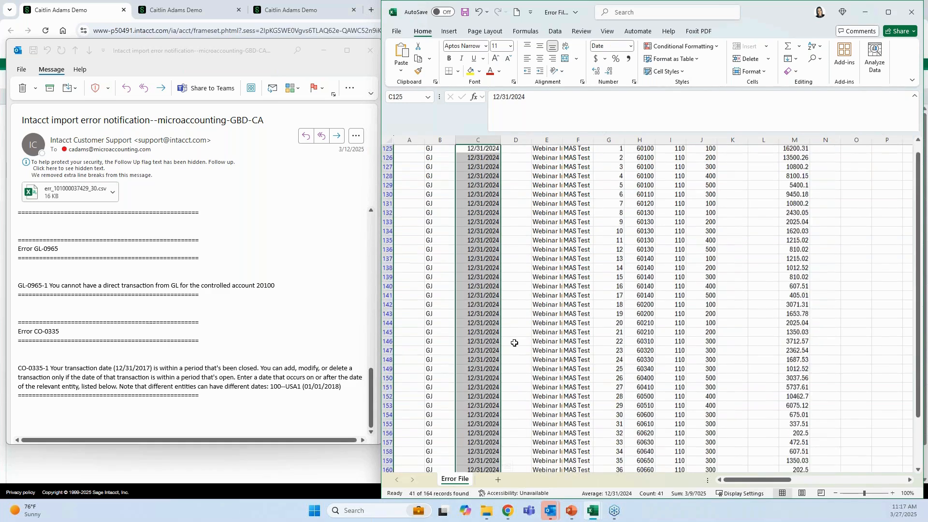
pyautogui.click(820, 49)
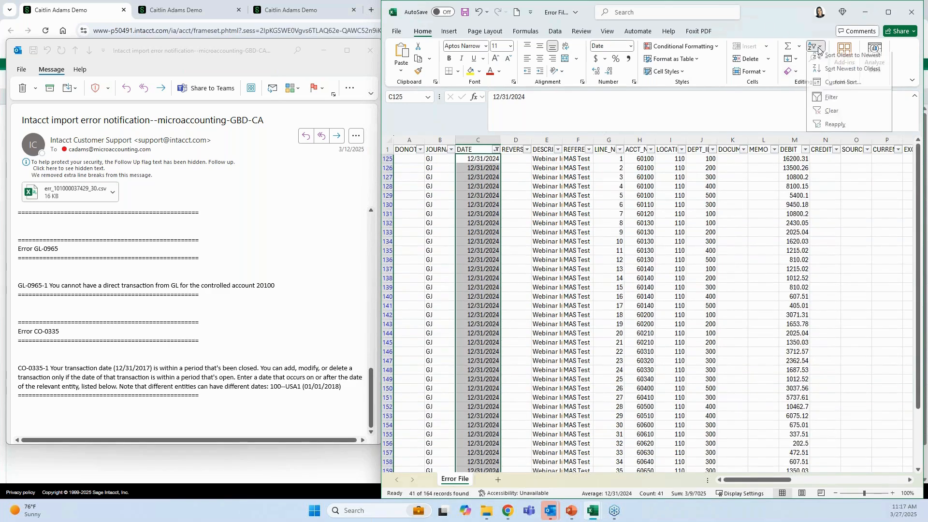
pyautogui.click(834, 102)
pyautogui.click(258, 389)
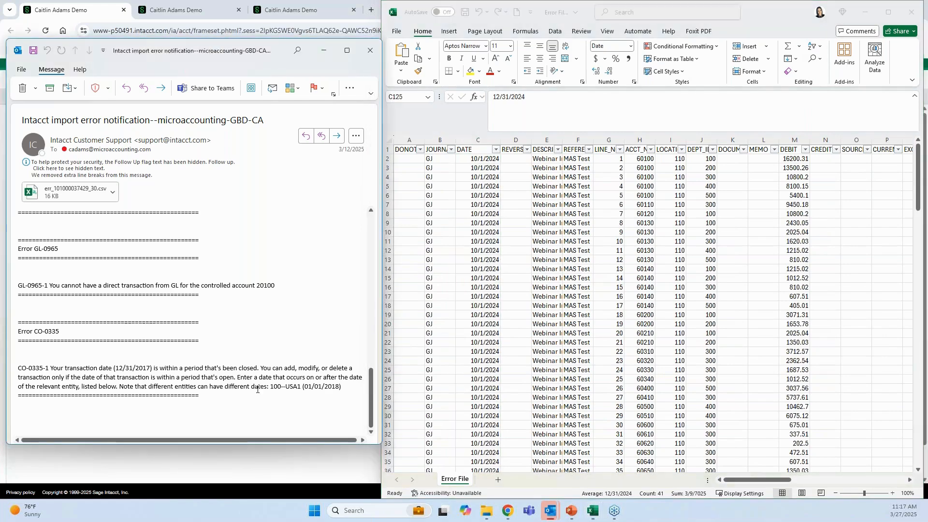
pyautogui.click(578, 337)
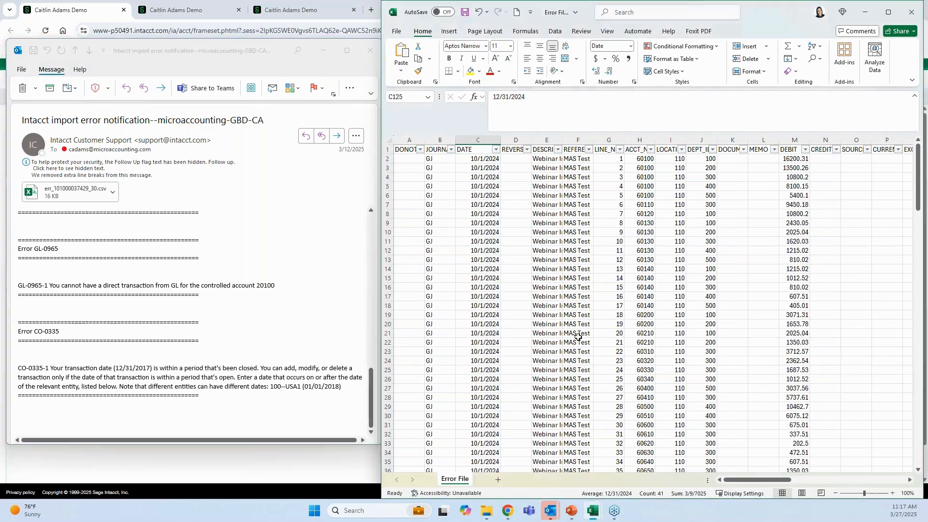
pyautogui.click(467, 14)
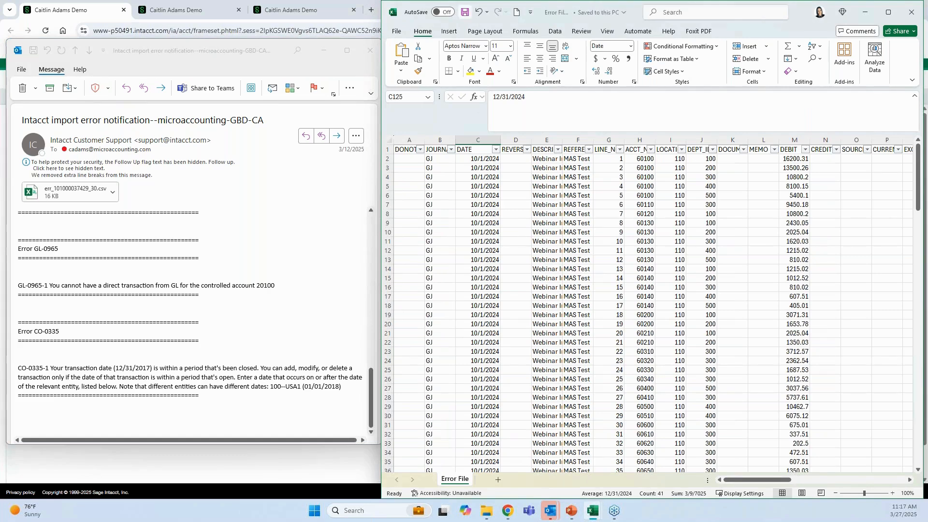
pyautogui.click(910, 19)
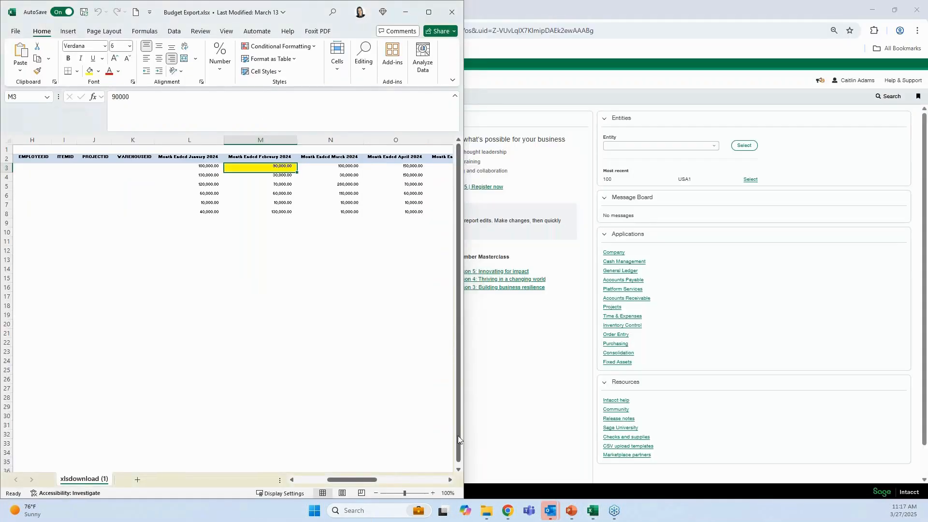
# Switch to Sage Intacct and open the General Ledger journal entries import from the company setup checklist
pyautogui.click(556, 393)
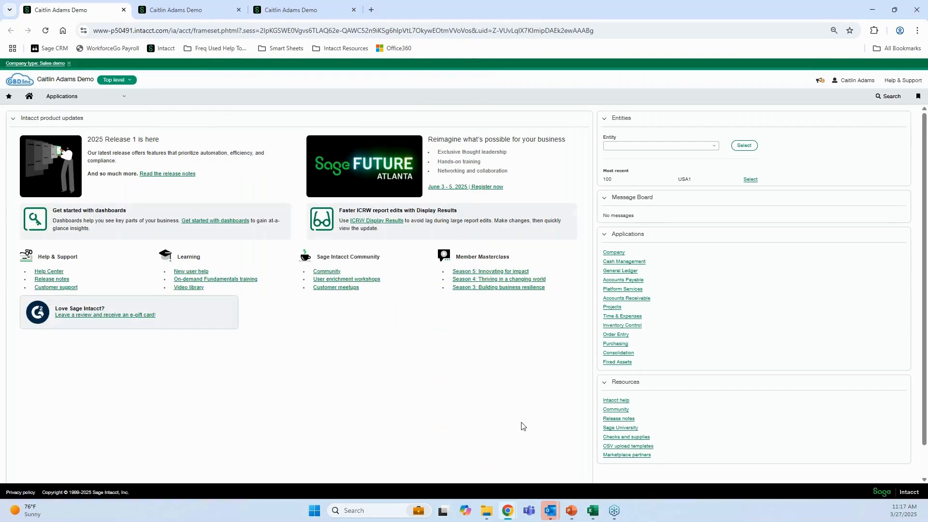
pyautogui.click(89, 100)
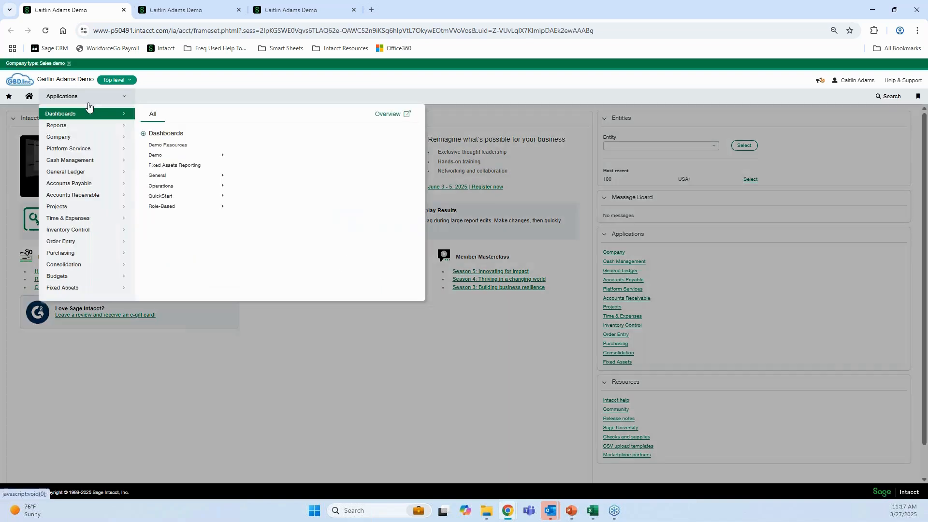
pyautogui.click(103, 138)
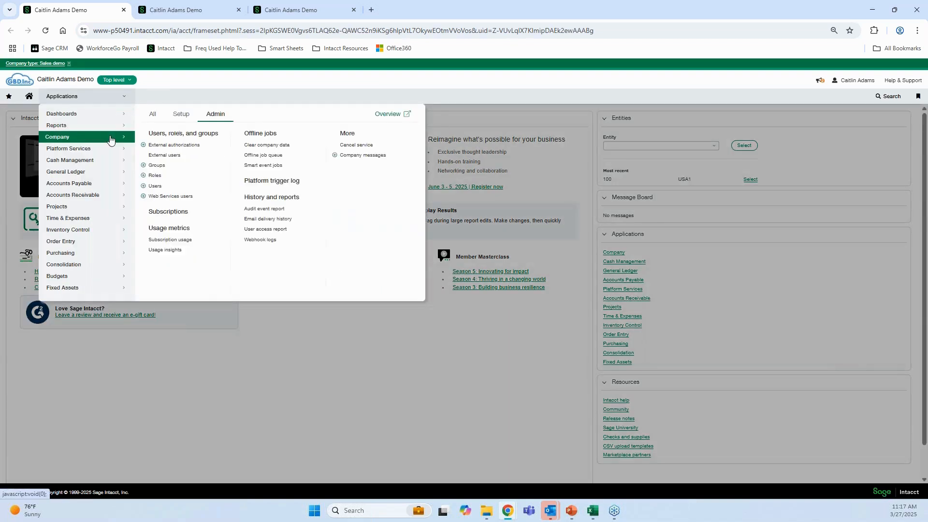
pyautogui.click(173, 116)
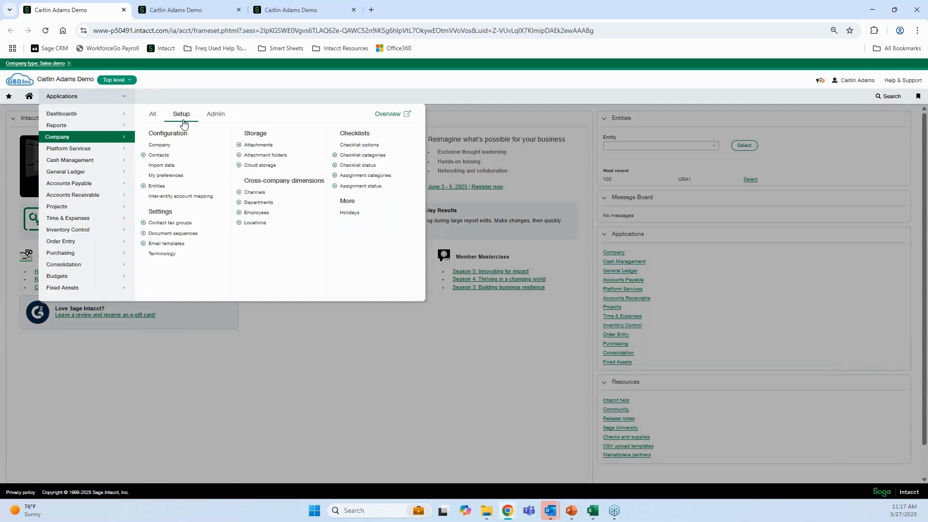
pyautogui.click(164, 165)
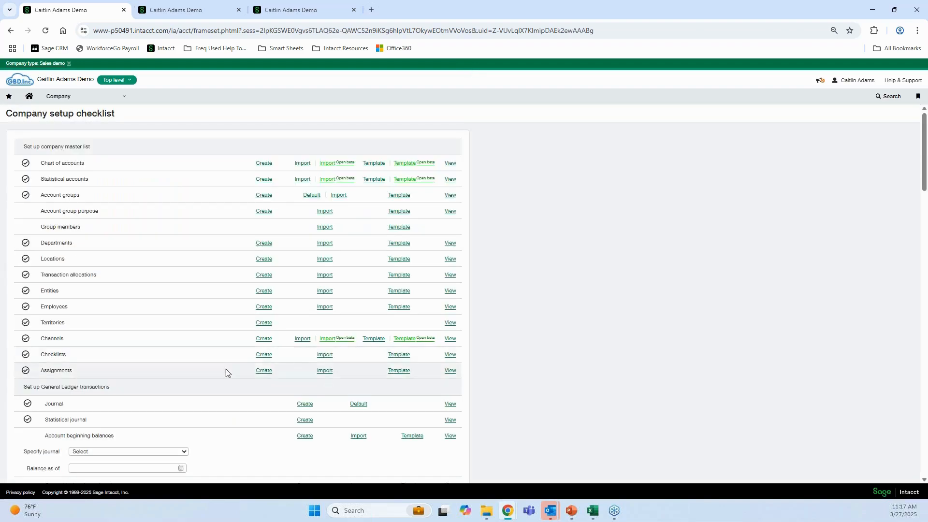
pyautogui.scroll(-3, 225, 369)
pyautogui.scroll(-1, 241, 372)
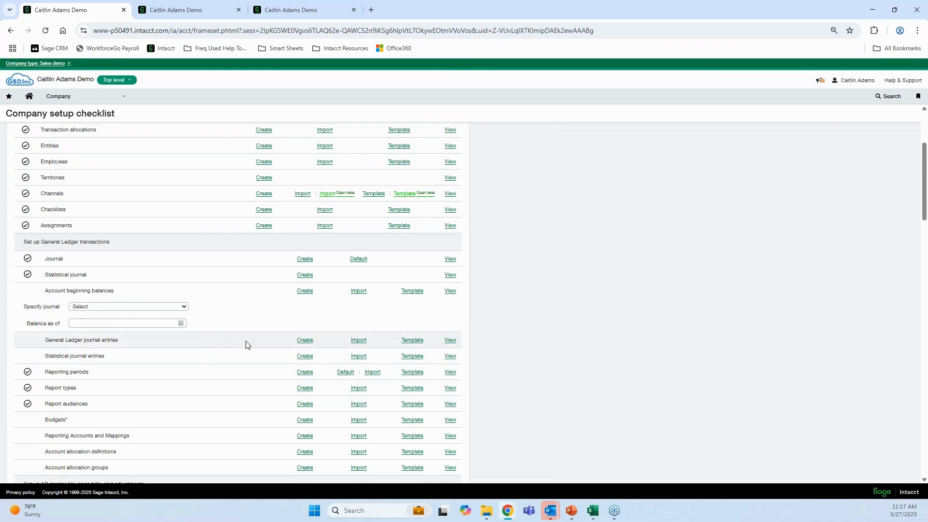
pyautogui.click(358, 341)
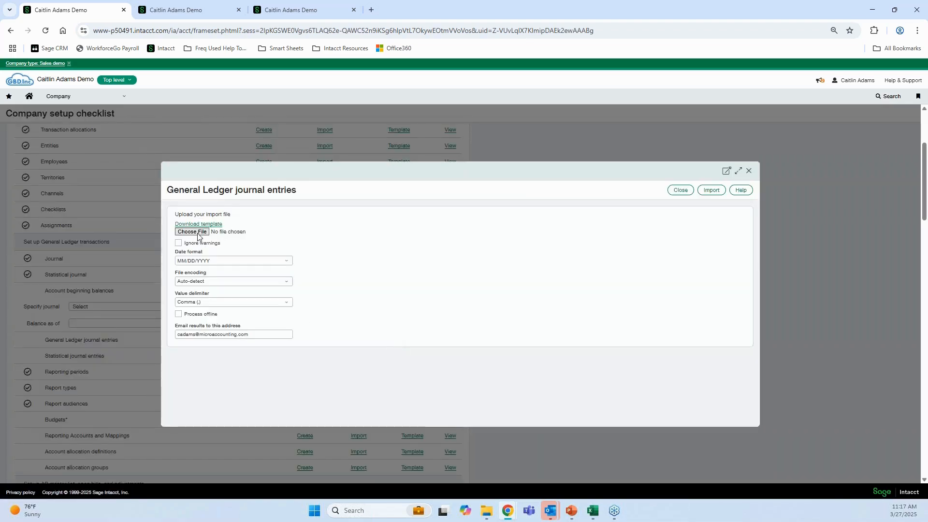
# Import Error File.csv from the Desktop's For Webinar folder as General Ledger journal entries and dismiss the notification
pyautogui.click(192, 233)
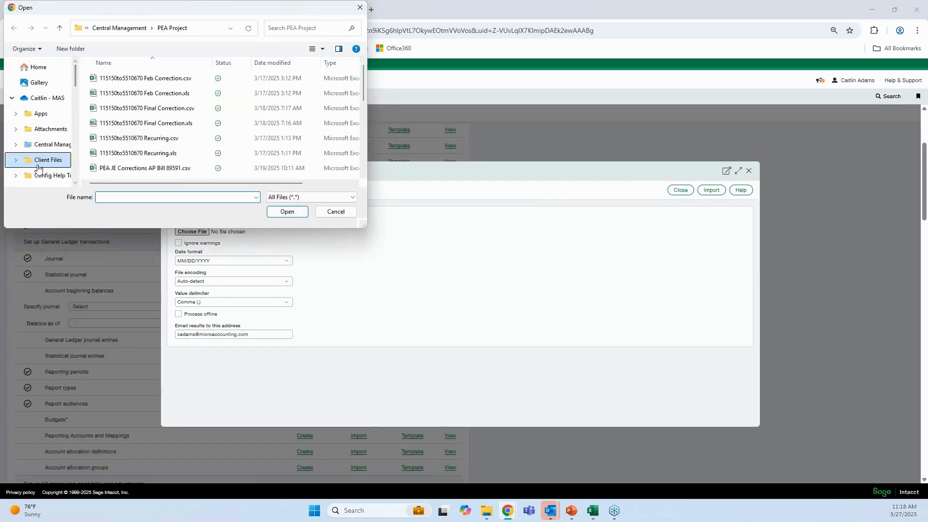
pyautogui.scroll(-2, 38, 169)
pyautogui.click(29, 93)
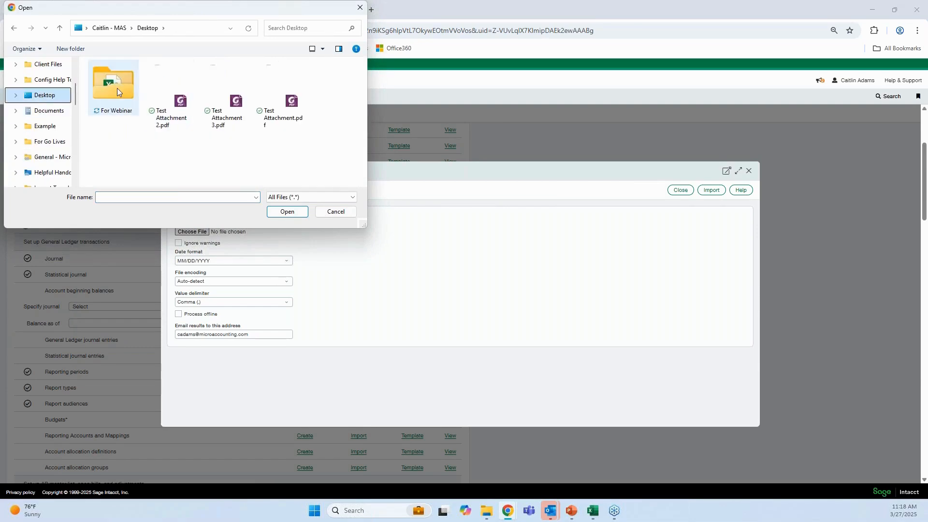
pyautogui.doubleClick(117, 90)
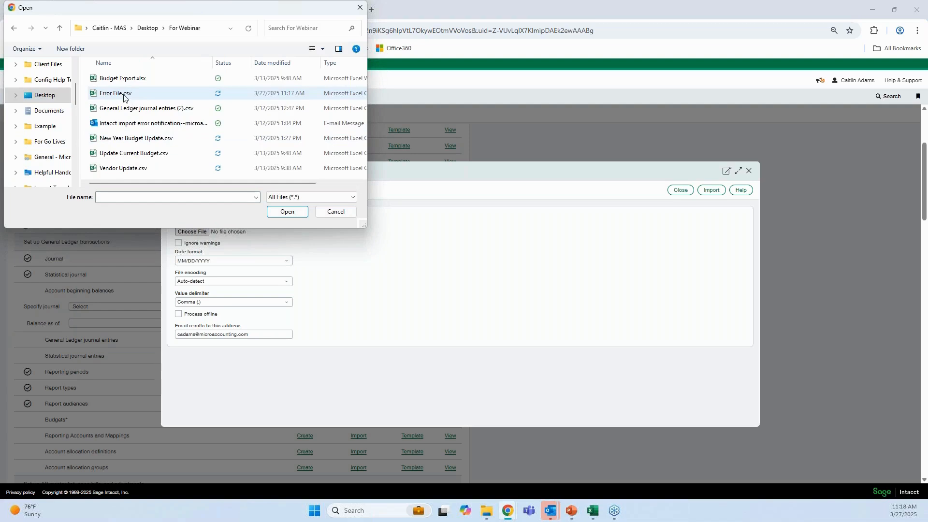
pyautogui.doubleClick(124, 96)
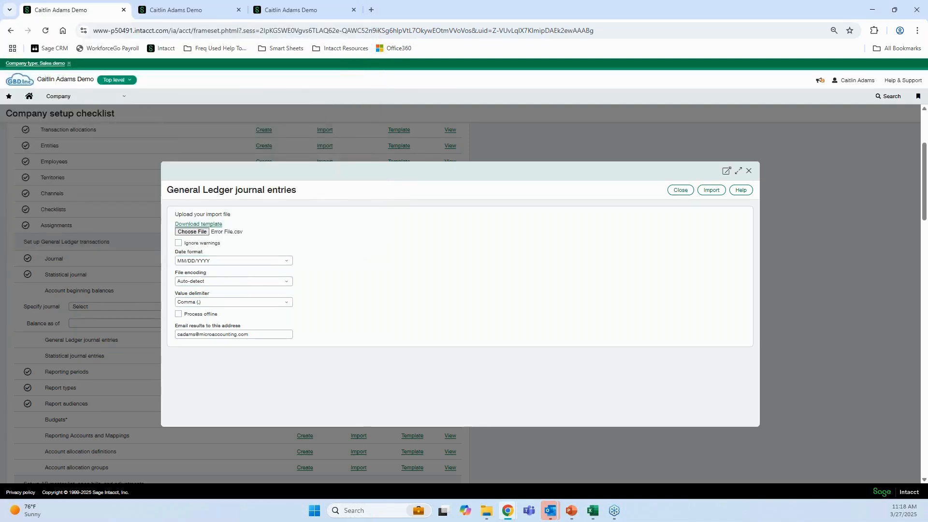
pyautogui.click(717, 194)
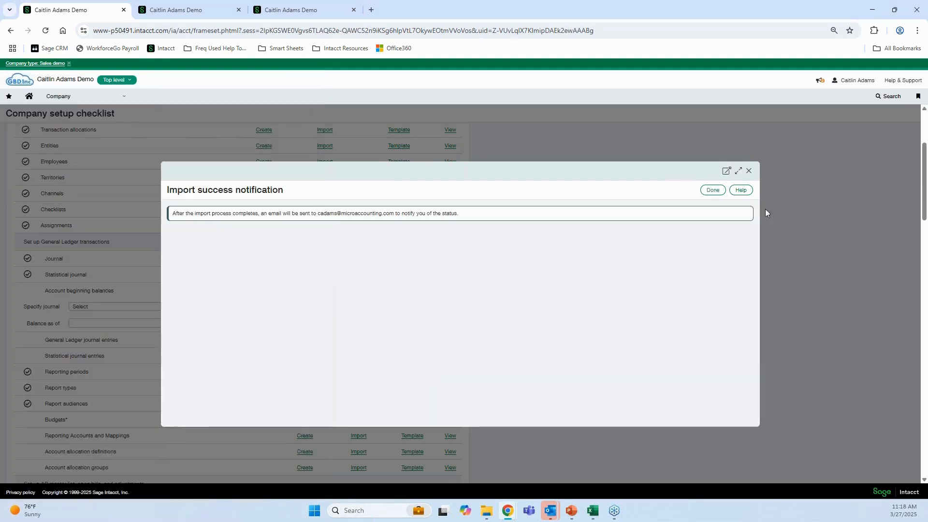
pyautogui.click(713, 192)
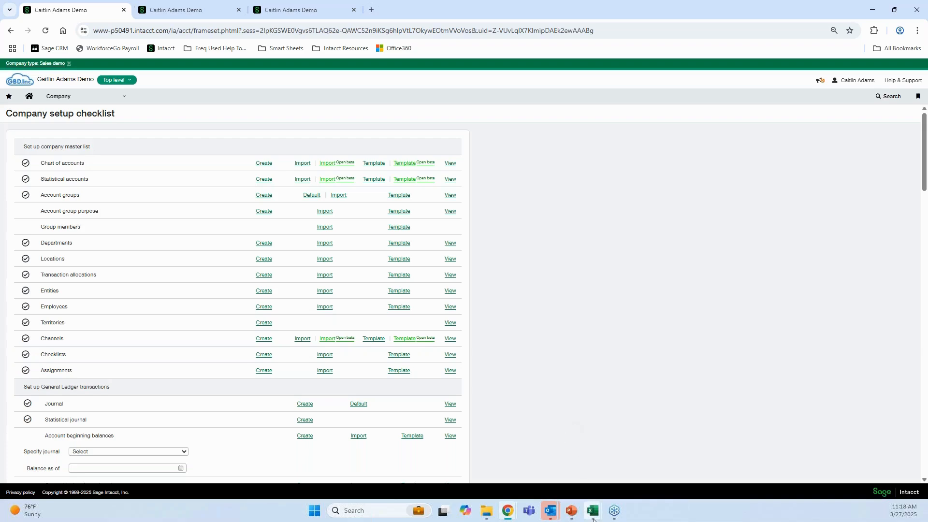
# Switch to Vendor Update.csv in Excel and widen the DONOTIMPORT, VENDOR_ID and VENDTYPE_NAME columns
pyautogui.moveTo(594, 519)
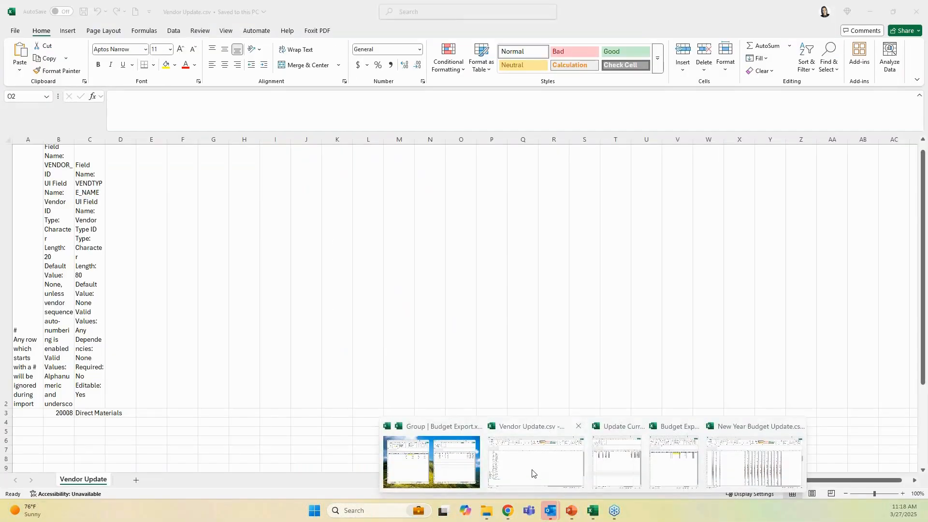
pyautogui.click(532, 473)
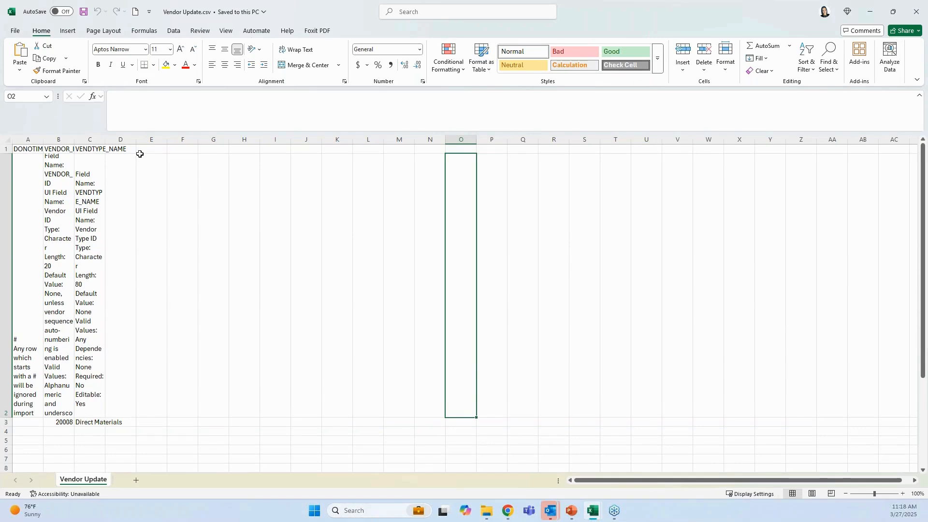
pyautogui.moveTo(74, 141); pyautogui.dragTo(137, 140)
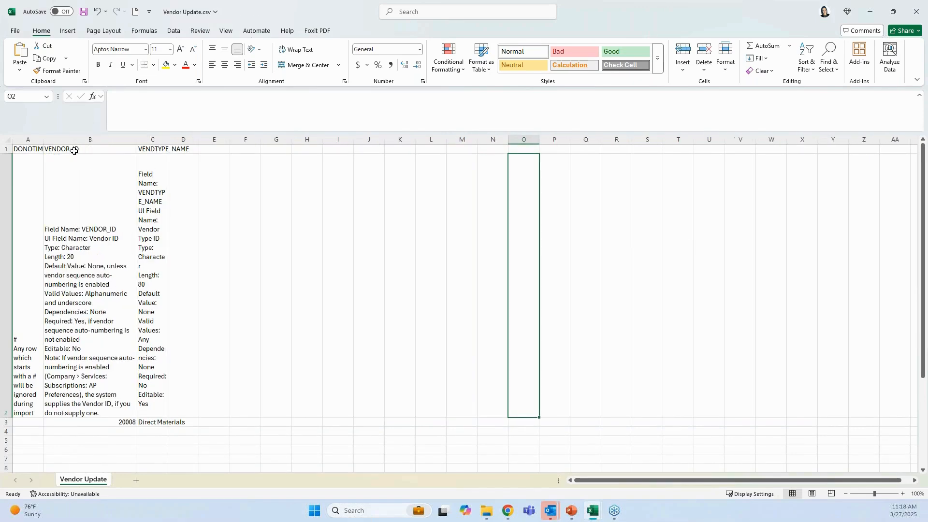
pyautogui.moveTo(43, 140); pyautogui.dragTo(69, 141)
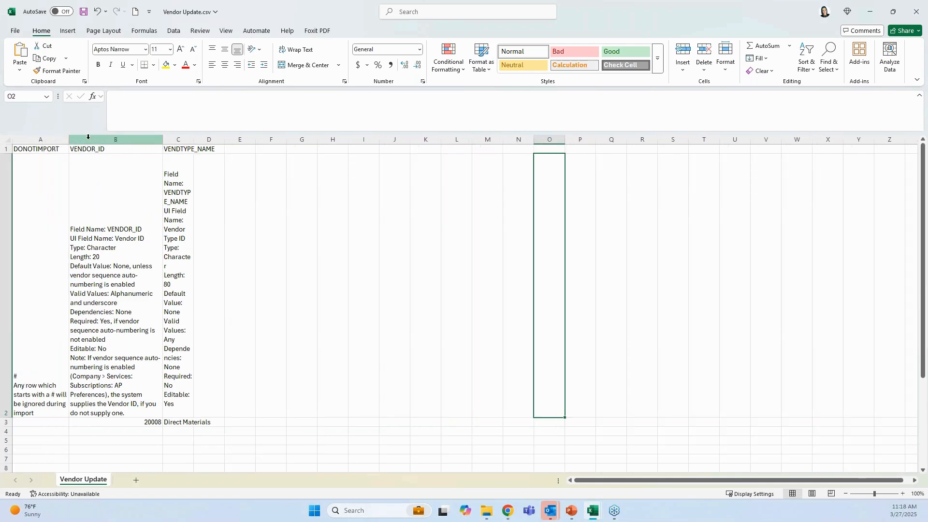
pyautogui.moveTo(194, 140); pyautogui.dragTo(238, 143)
# Switch to Sage Intacct in the browser and open the Accounts Payable vendors list
pyautogui.click(503, 513)
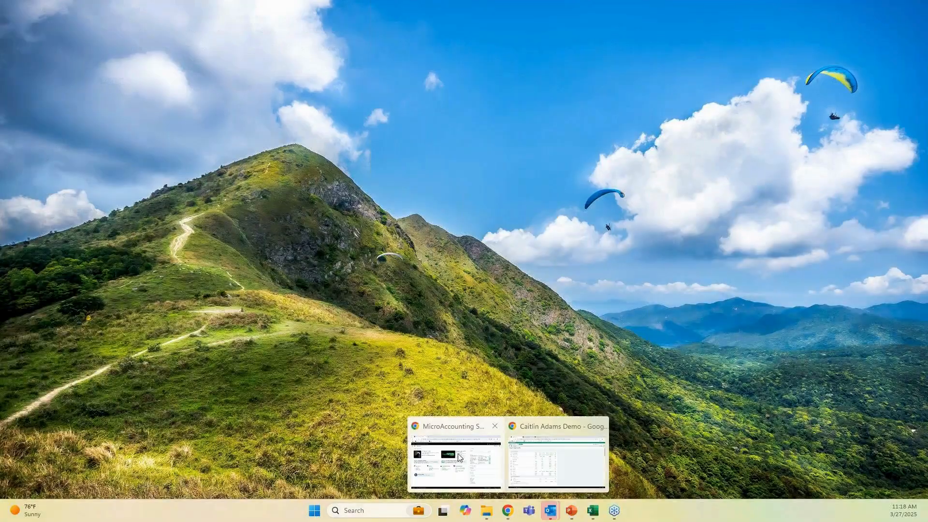
pyautogui.click(556, 461)
pyautogui.click(73, 96)
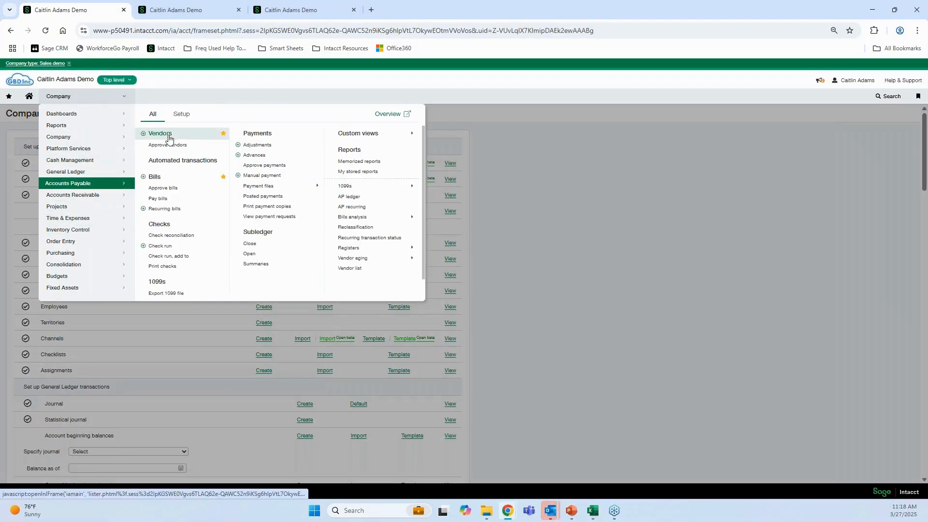
pyautogui.click(68, 183)
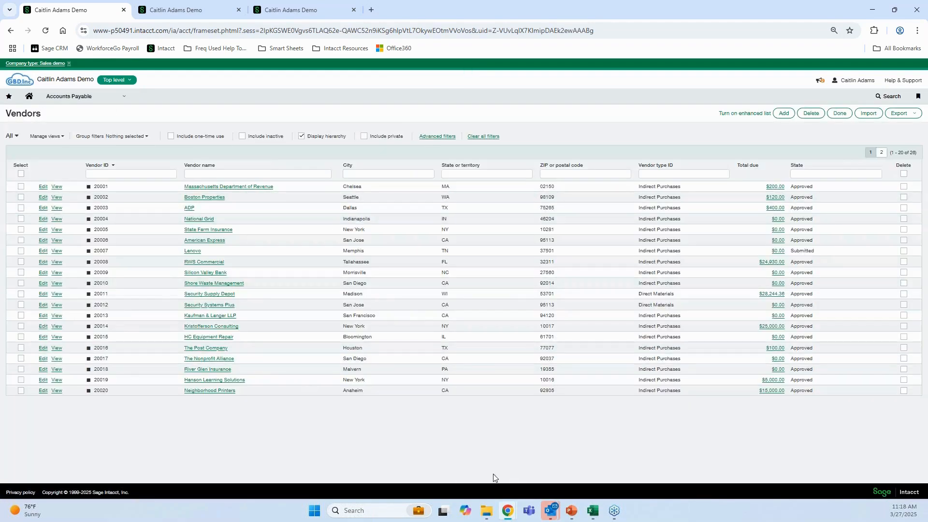
# Check the vendor ID and vendor type in row 3 of Vendor Update.csv against the Sage Intacct vendors list
pyautogui.moveTo(594, 513)
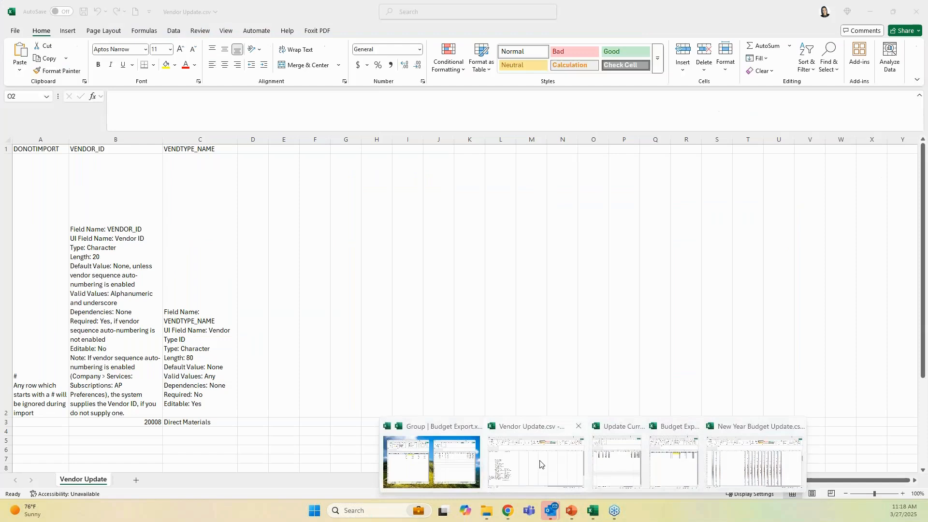
pyautogui.click(542, 463)
pyautogui.click(137, 425)
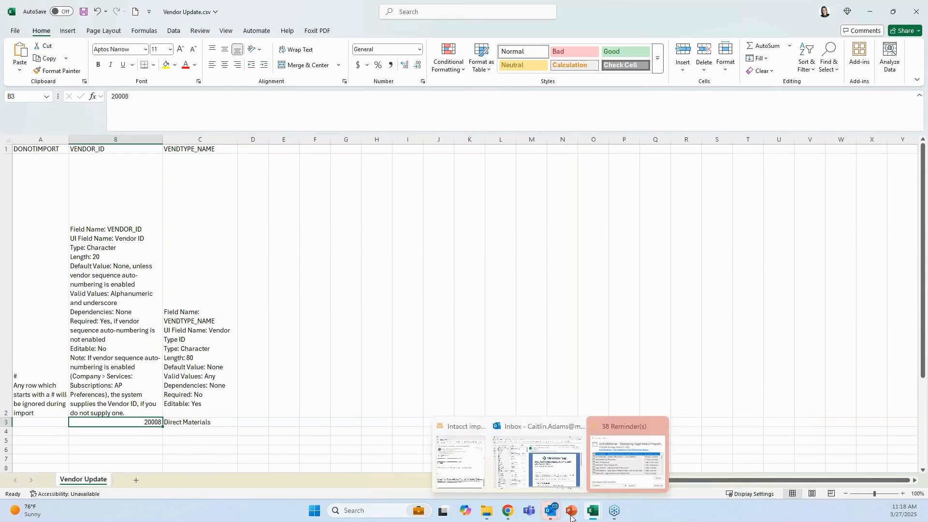
pyautogui.moveTo(507, 510)
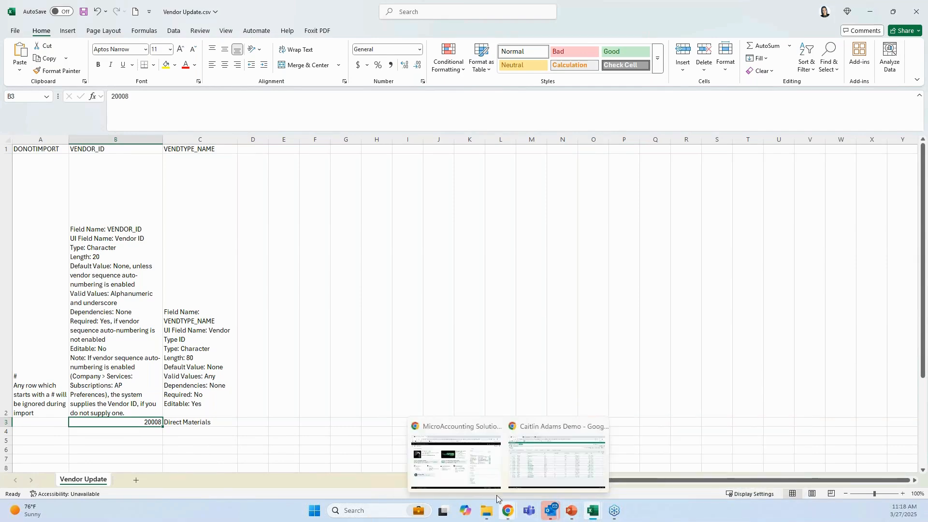
pyautogui.click(547, 460)
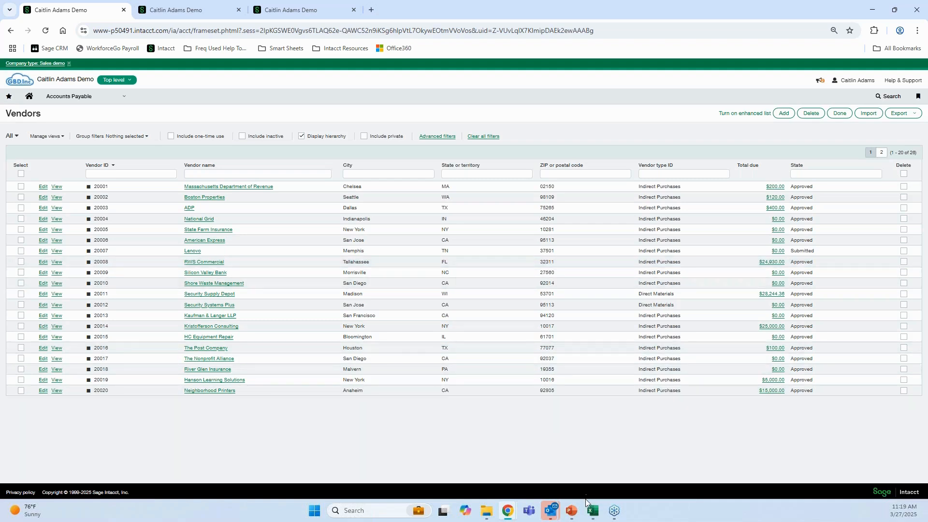
# Download the vendor import template, open it in Excel and select the field description row 2 beneath its headers
pyautogui.click(870, 115)
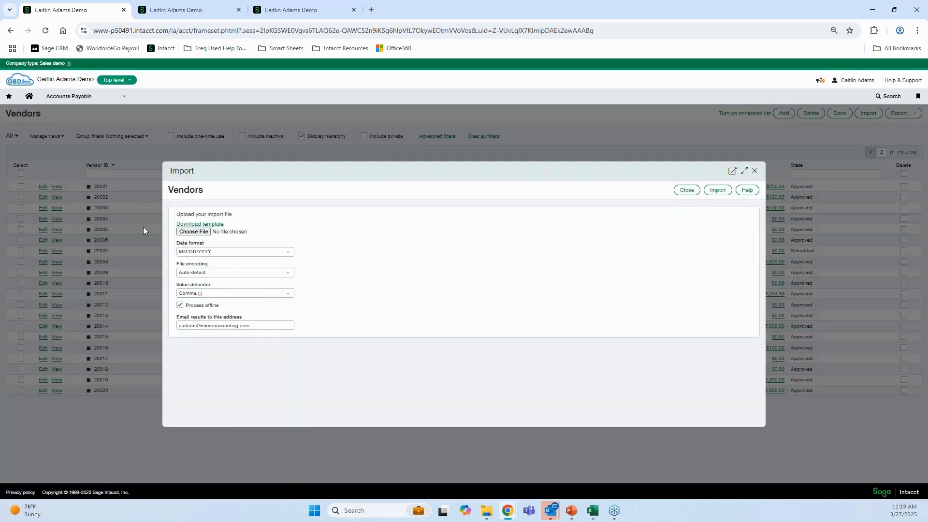
pyautogui.click(220, 225)
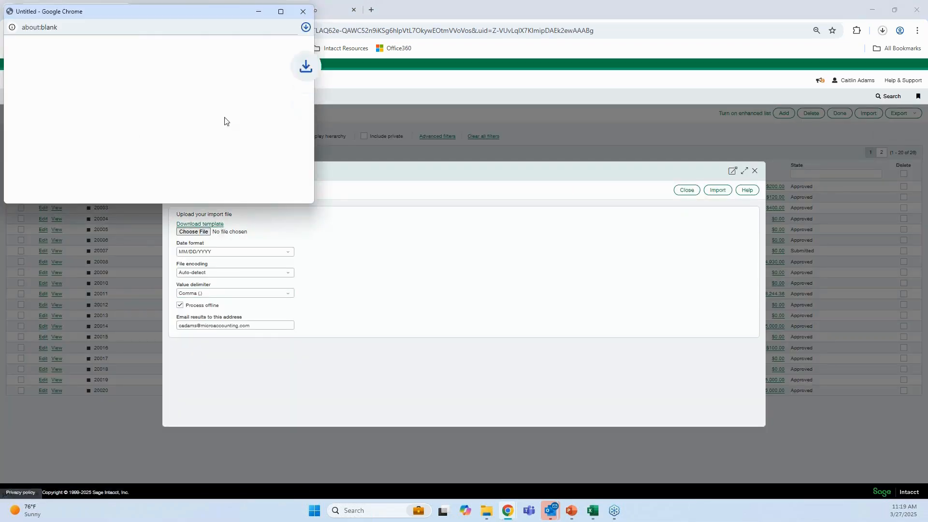
pyautogui.click(239, 57)
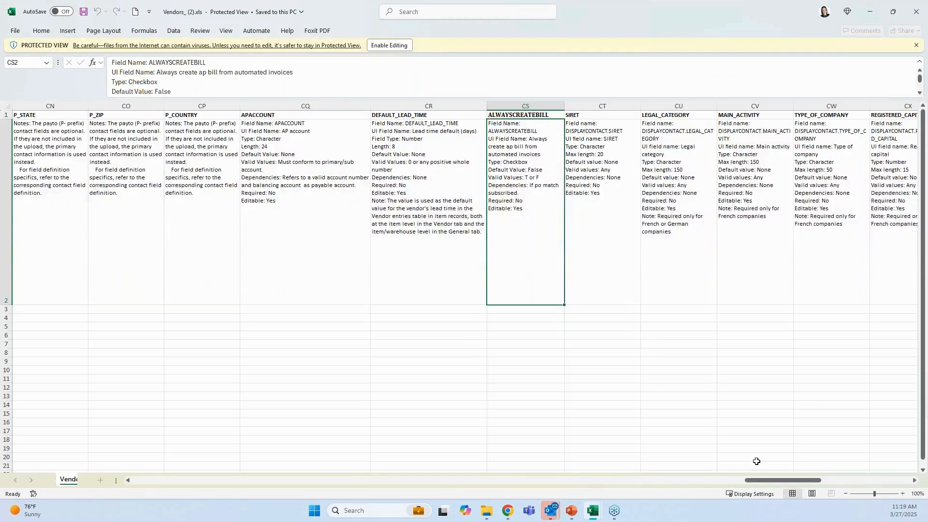
pyautogui.moveTo(775, 482); pyautogui.dragTo(145, 480)
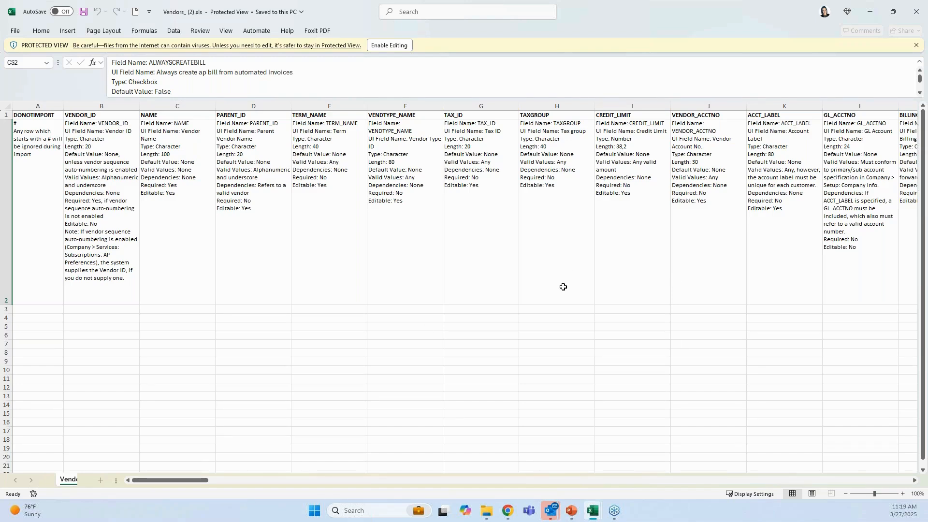
pyautogui.click(6, 265)
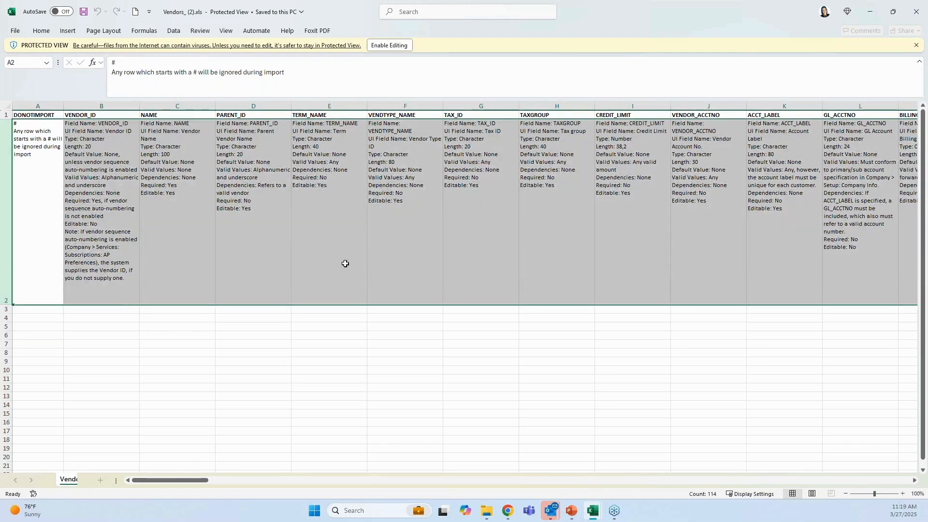
# Review the VENDTYPE_NAME, TERM_NAME and DONOTIMPORT field descriptions in row 2 of the vendor template
pyautogui.click(376, 263)
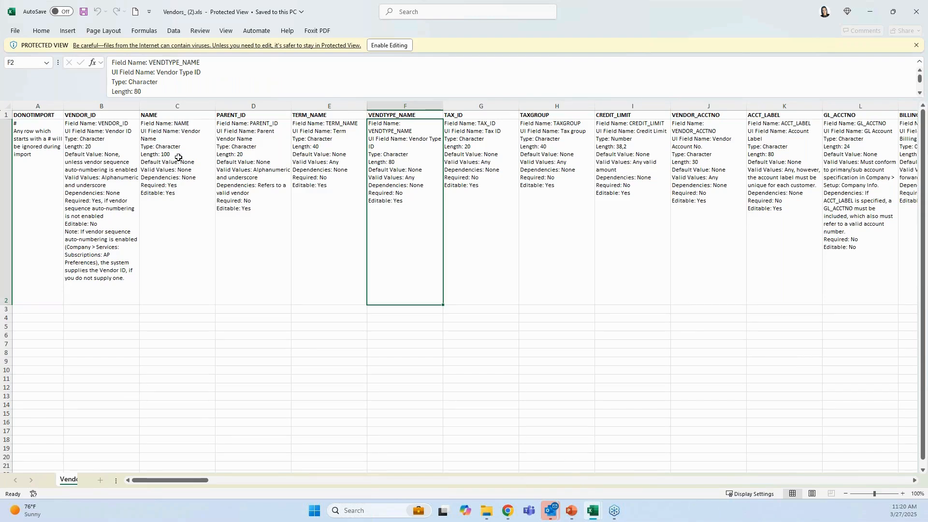
pyautogui.click(310, 159)
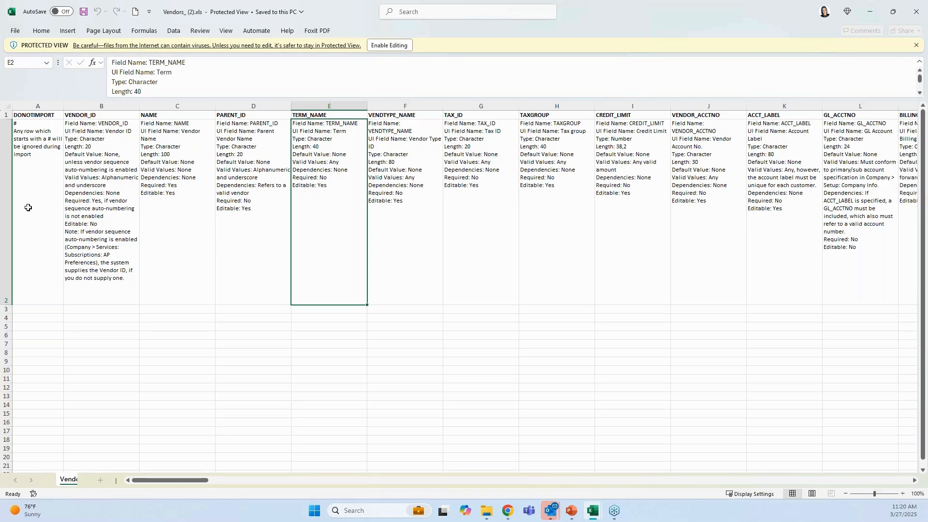
pyautogui.click(46, 157)
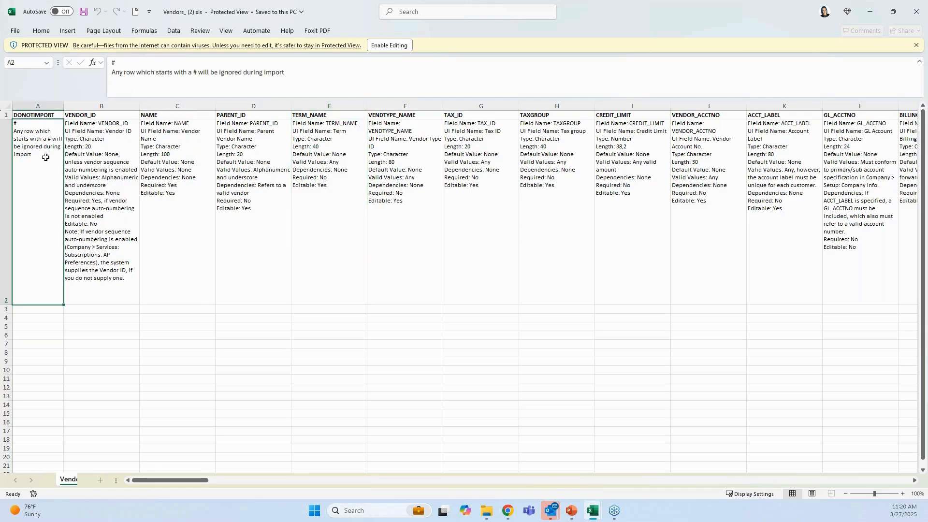
# Close the vendor template and Vendor Update.csv without saving changes
pyautogui.click(917, 12)
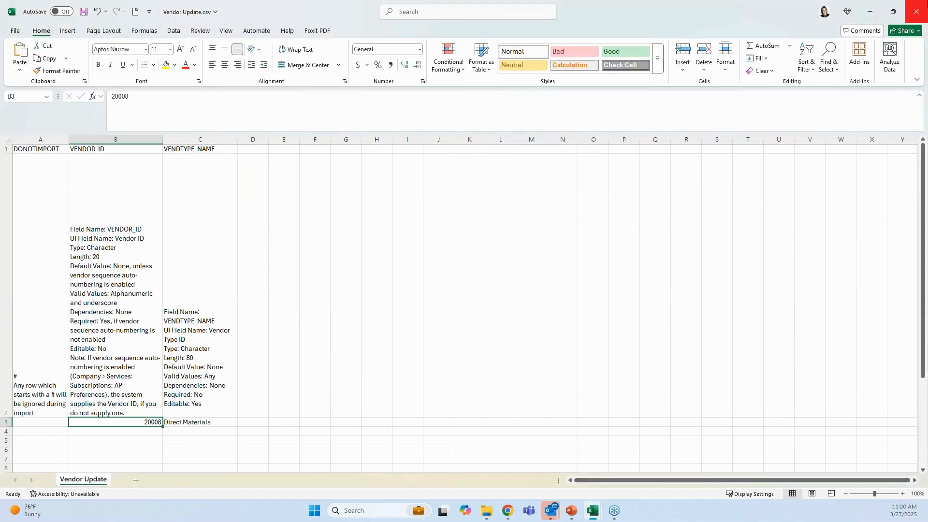
pyautogui.click(917, 19)
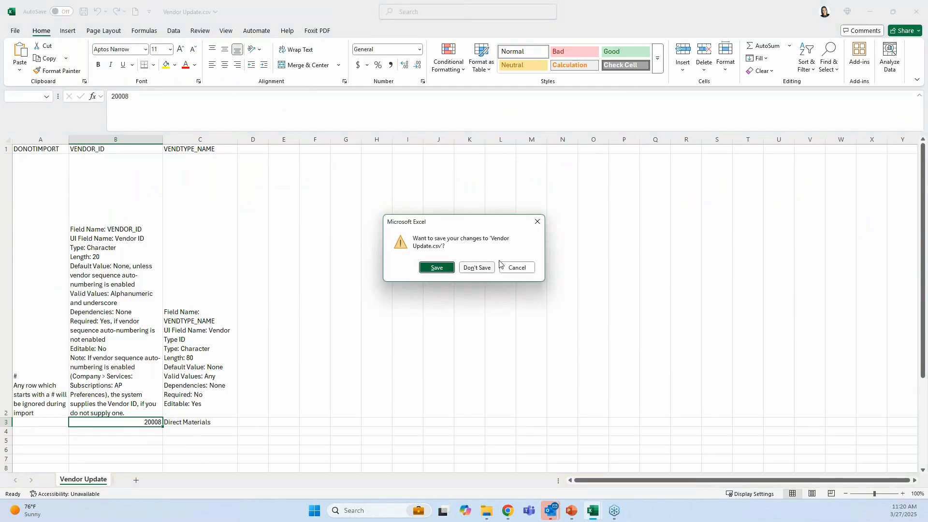
pyautogui.click(476, 268)
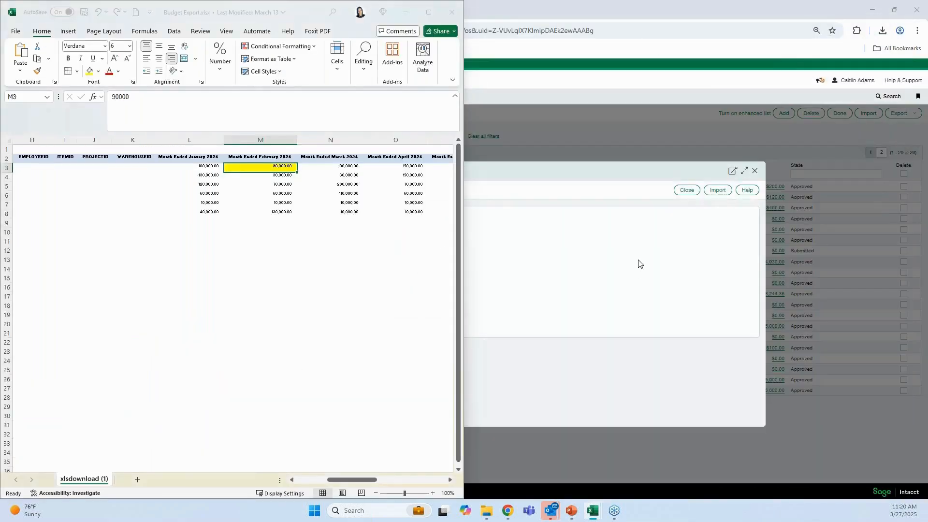
# Switch to Sage Intacct, import Vendor Update.csv as vendors with offline processing turned off, and reload the vendors list
pyautogui.click(640, 263)
pyautogui.click(195, 232)
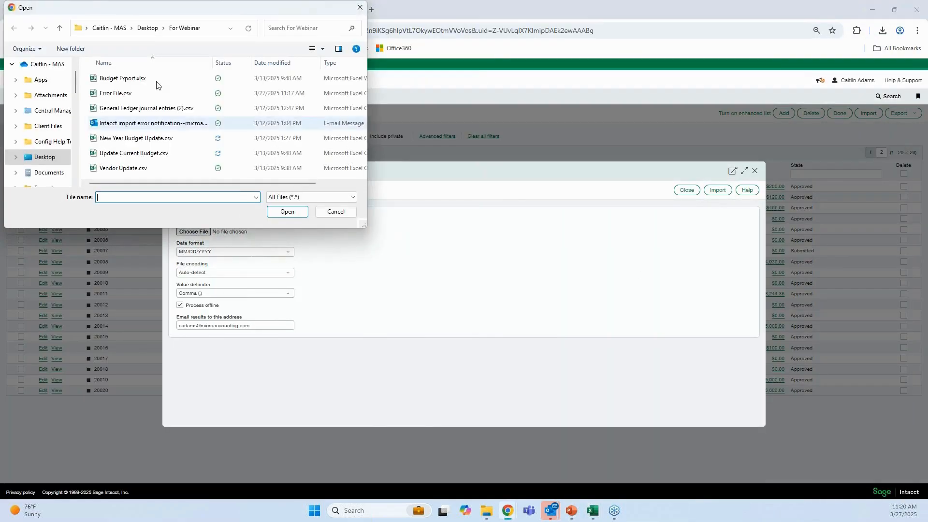
pyautogui.doubleClick(140, 169)
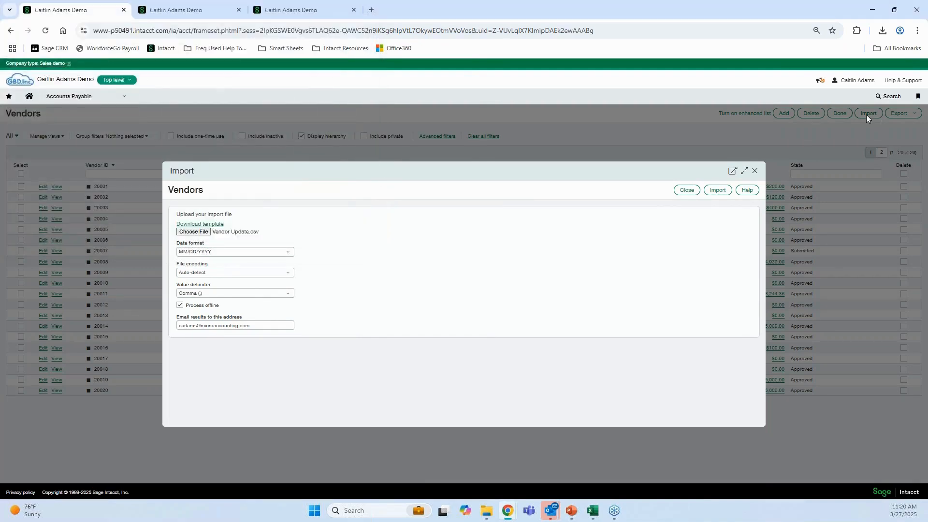
pyautogui.click(203, 306)
pyautogui.click(718, 190)
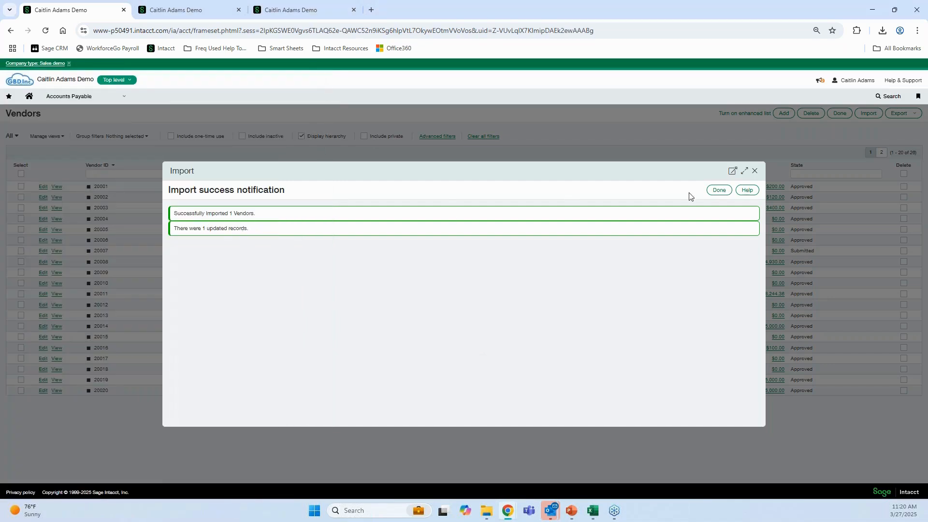
pyautogui.click(718, 190)
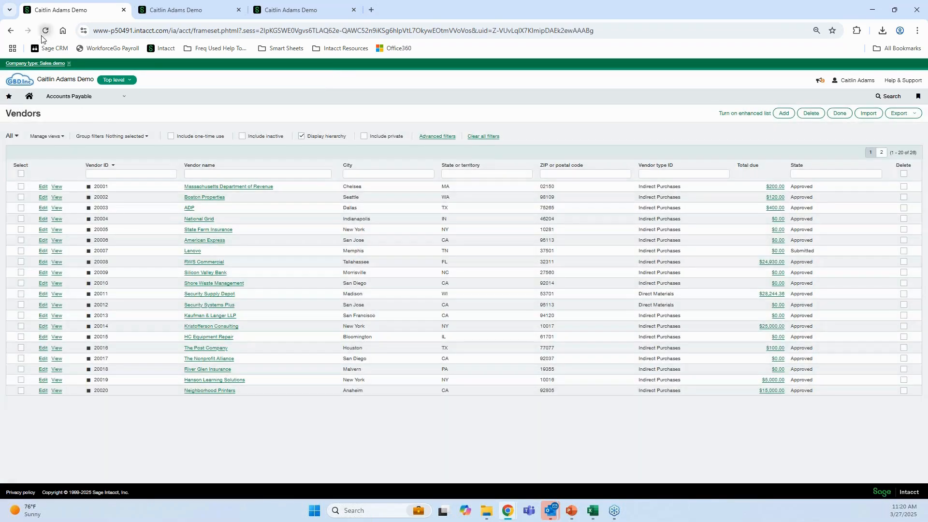
pyautogui.click(46, 30)
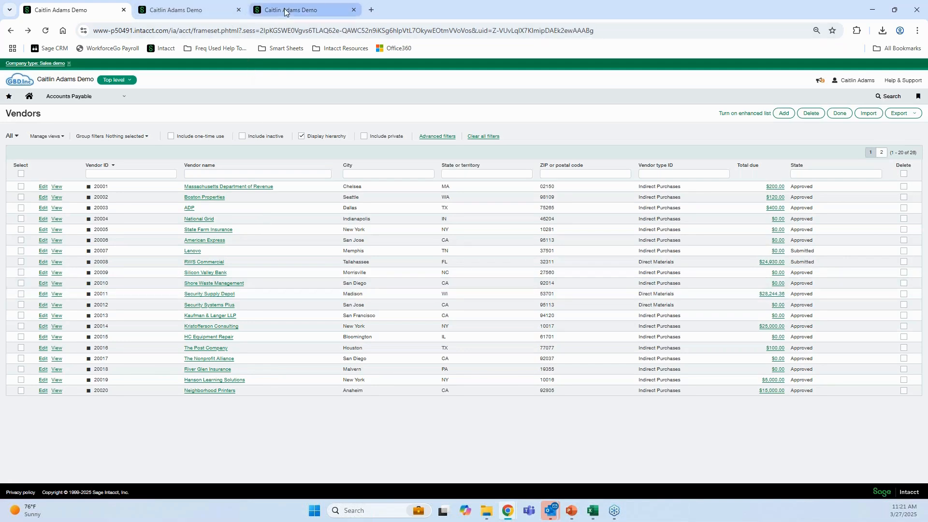
# Open the budget report and view the Master Budget for Month Ended January 2025 through Month Ended December 2025
pyautogui.moveTo(286, 12)
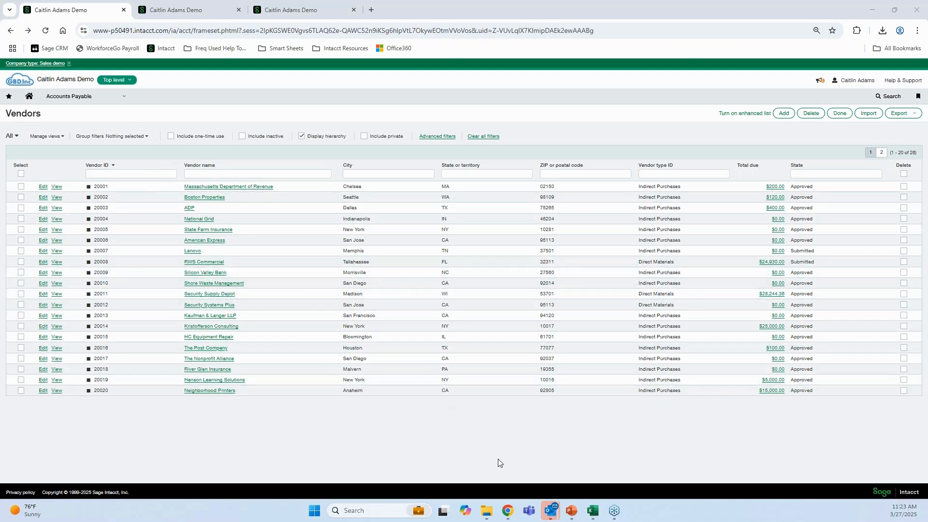
pyautogui.moveTo(594, 513)
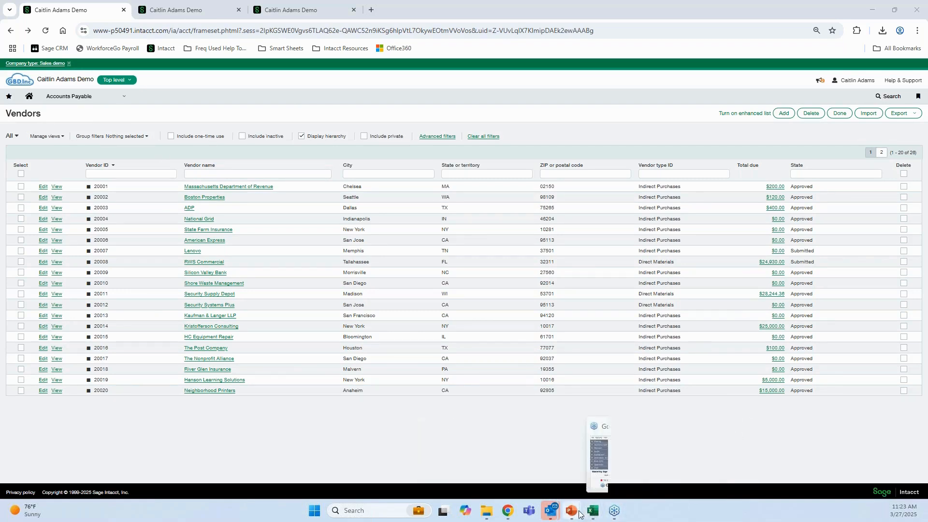
pyautogui.click(292, 13)
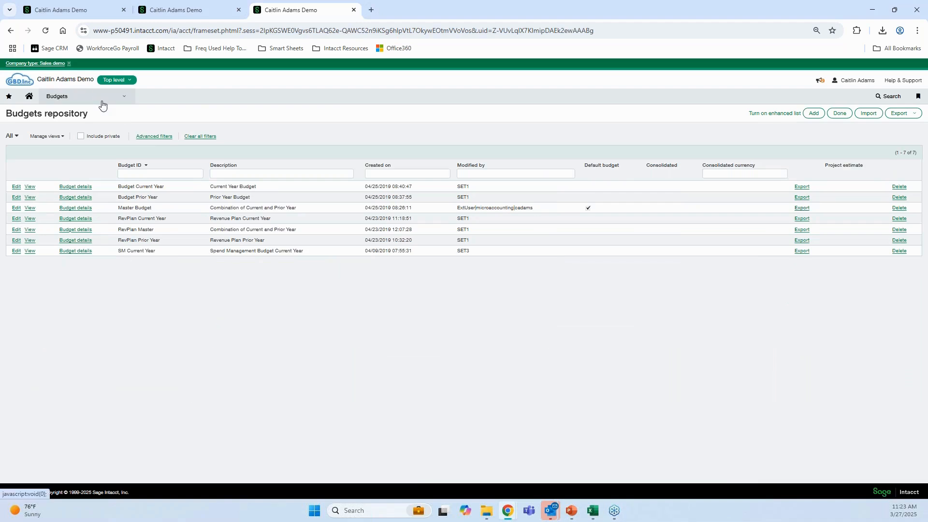
pyautogui.hotkey('ctrl', 'shift', 'Tab')
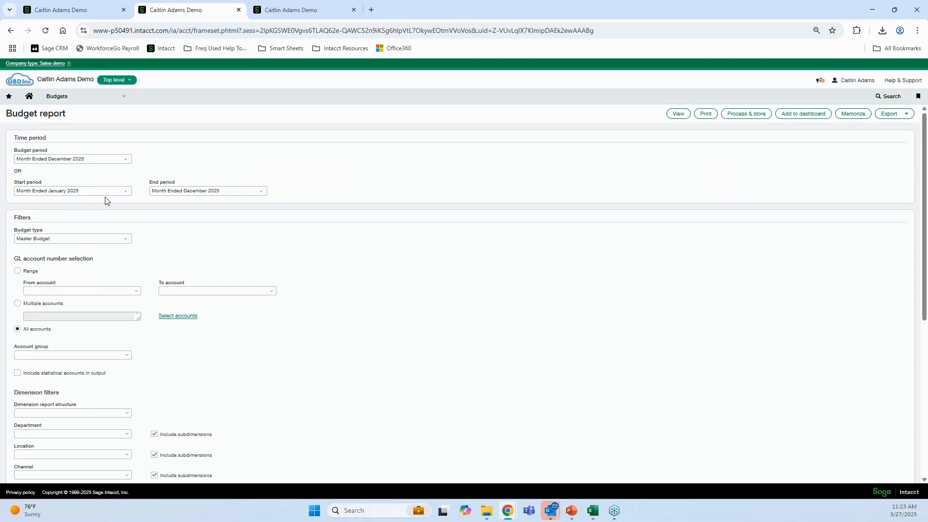
pyautogui.click(675, 119)
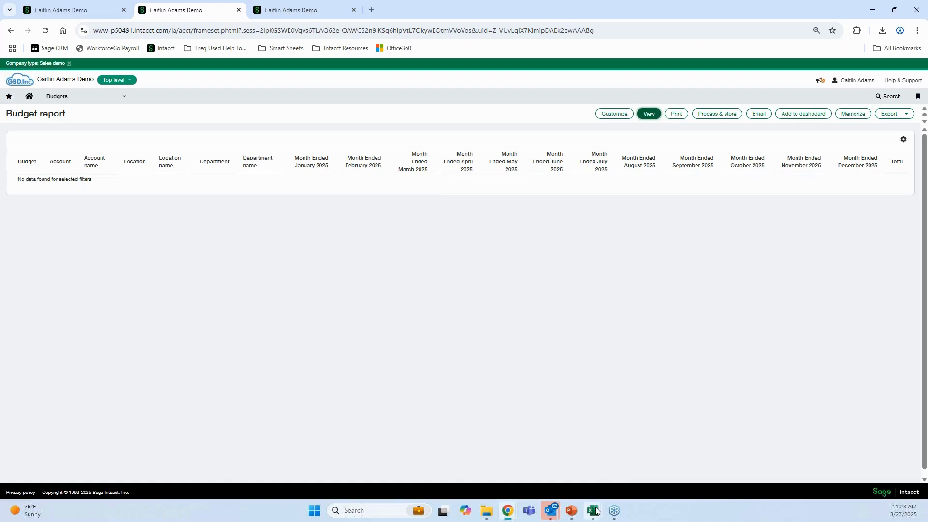
# Switch to New Year Budget Update.csv in Excel and view its header row and first budget rows
pyautogui.moveTo(597, 511)
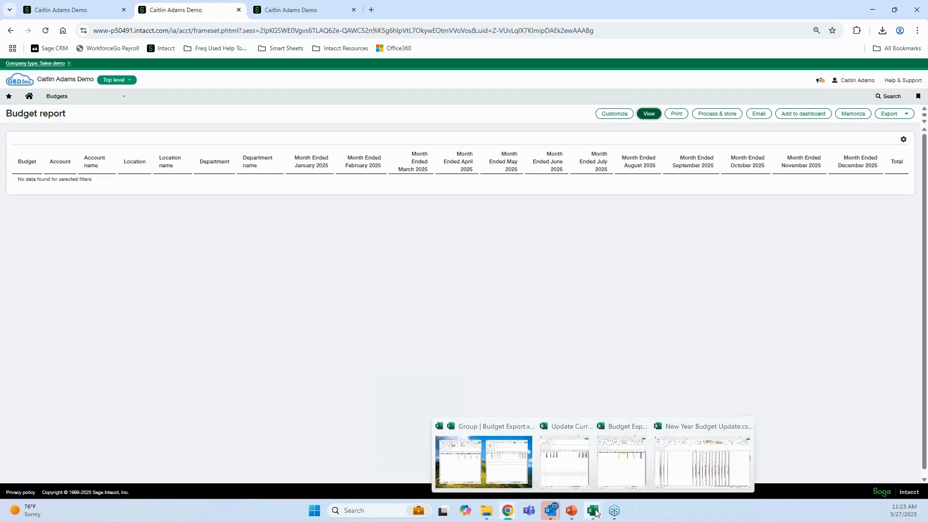
pyautogui.click(691, 461)
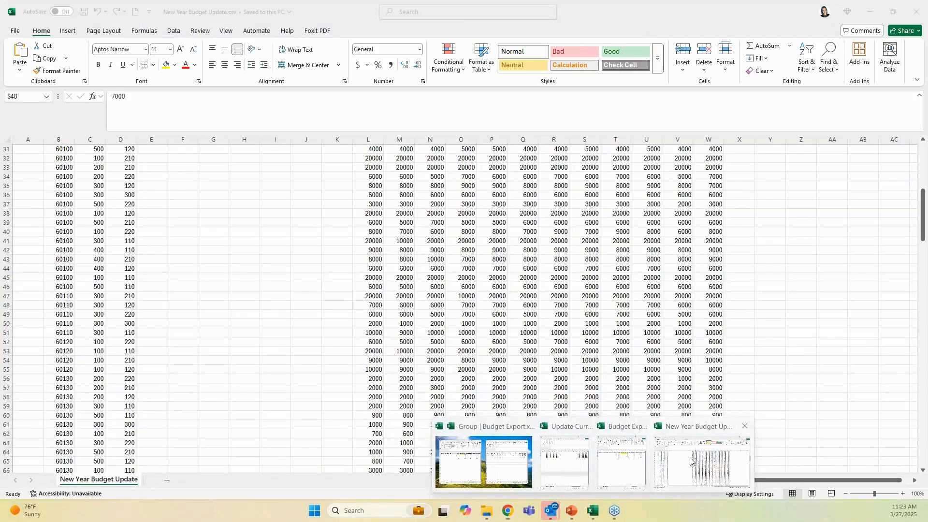
pyautogui.scroll(10, 585, 393)
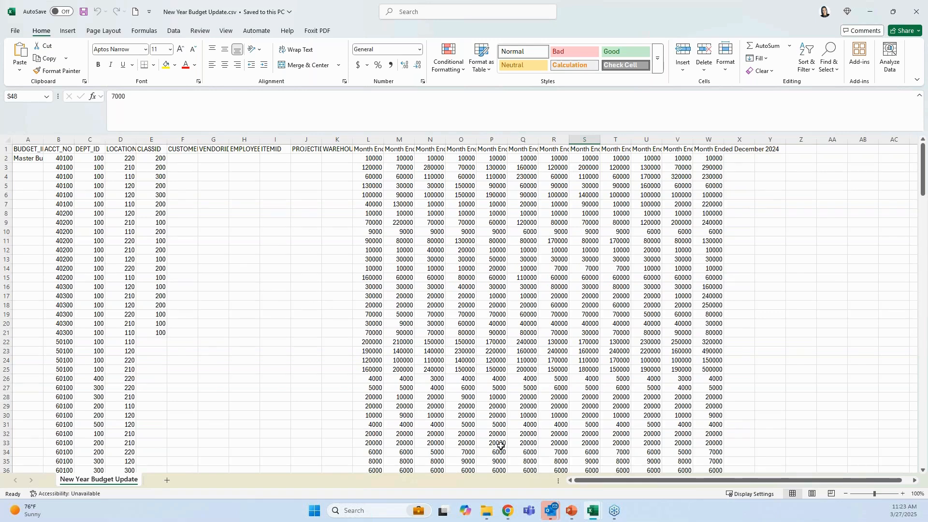
# Switch back to Sage Intacct and open the export settings for Master Budget from the Budgets repository
pyautogui.moveTo(506, 513)
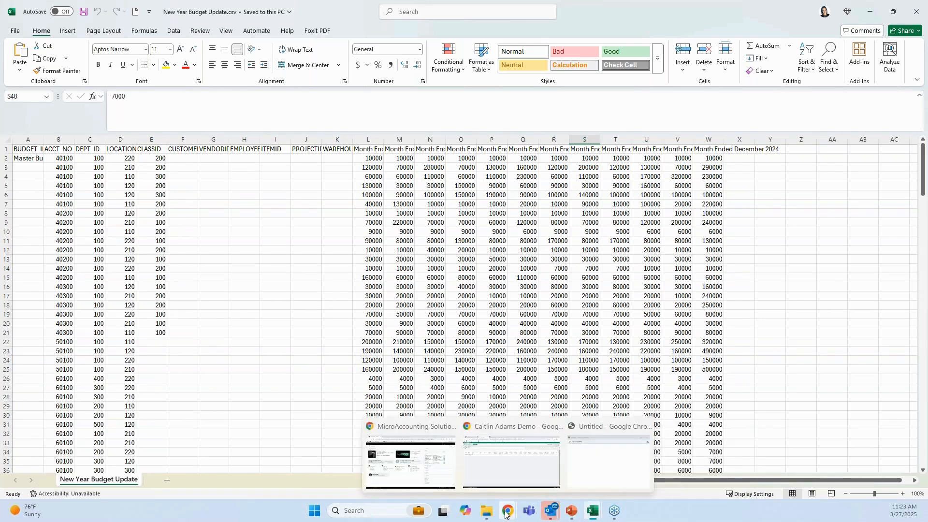
pyautogui.click(511, 454)
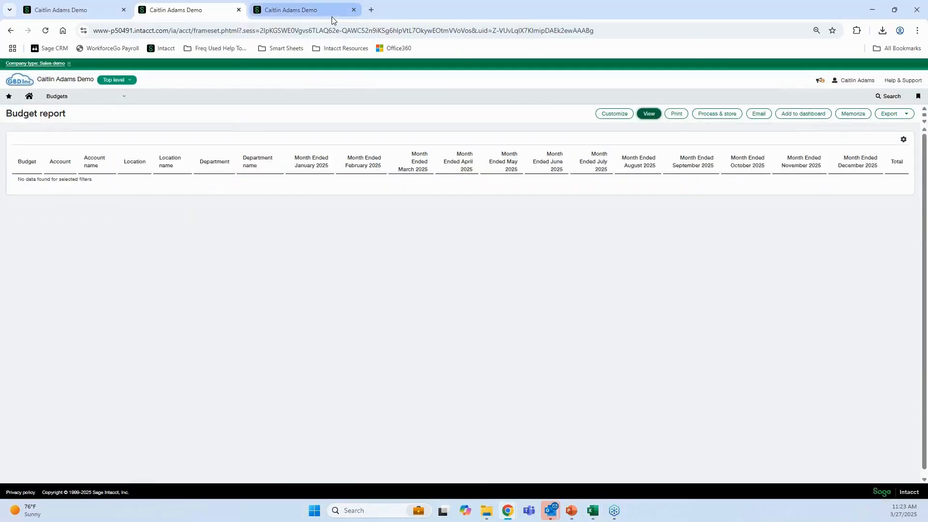
pyautogui.click(332, 17)
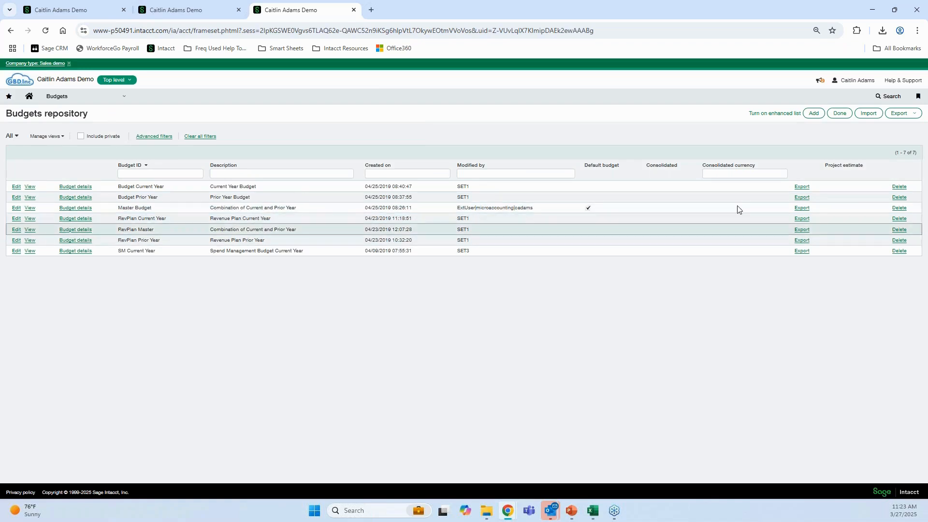
pyautogui.click(802, 208)
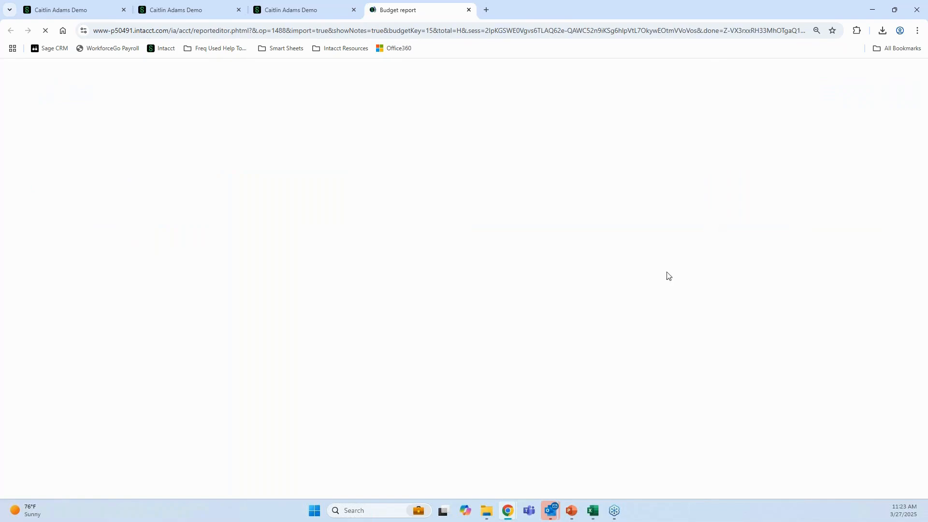
# Set the report's start period to Month Ended January 2024 and end period to Month Ended December 2024
pyautogui.click(125, 145)
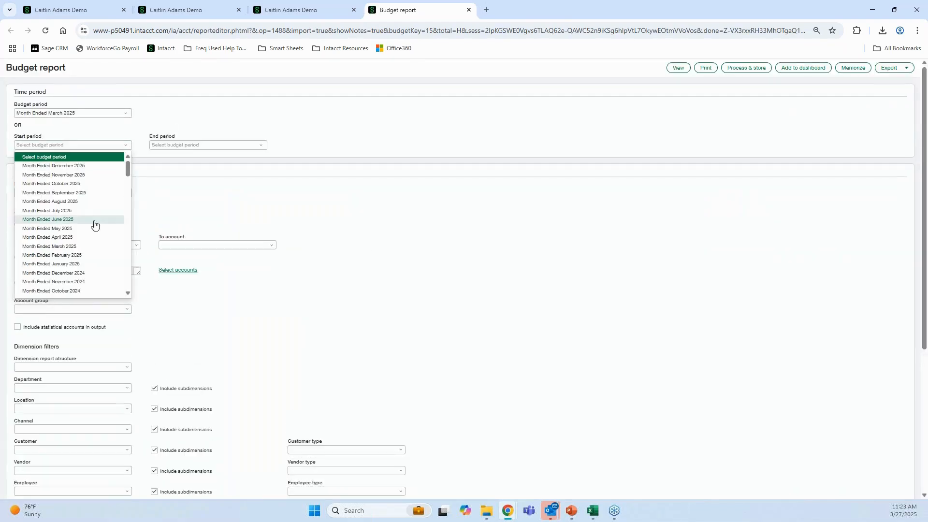
pyautogui.scroll(-3, 80, 261)
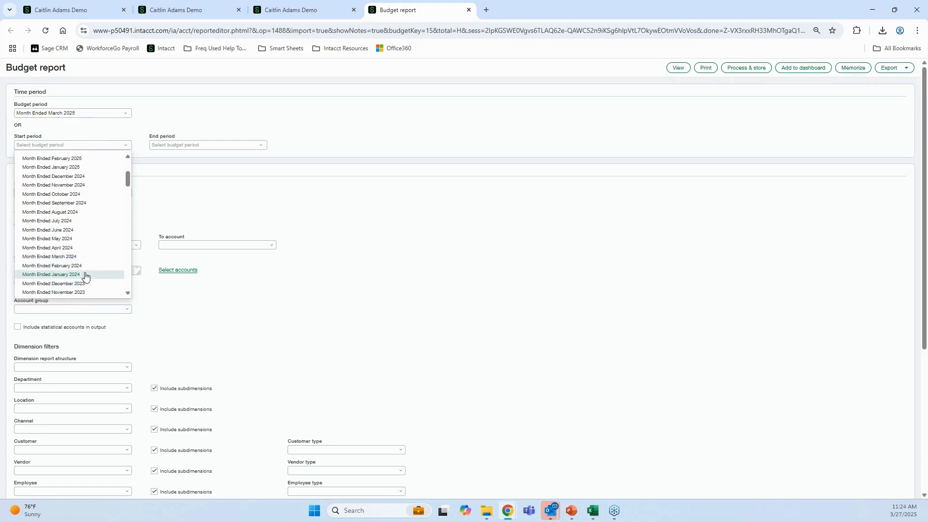
pyautogui.click(83, 273)
pyautogui.click(258, 145)
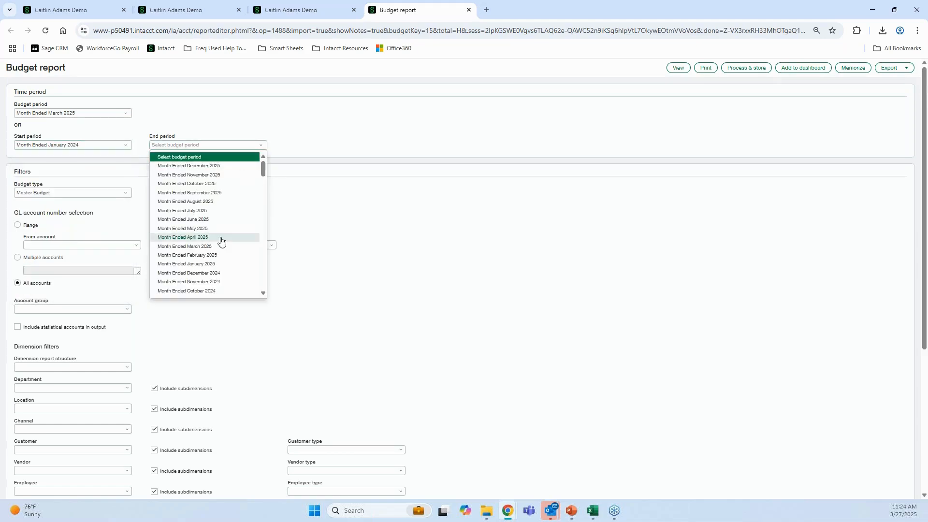
pyautogui.click(225, 275)
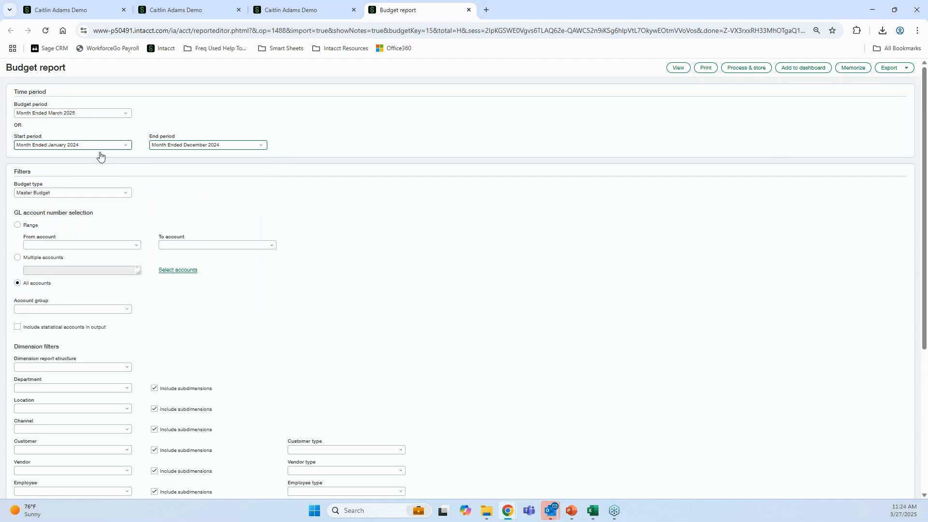
pyautogui.click(84, 244)
# Exclude the notes columns for periods and export the Master Budget report as CSV
pyautogui.scroll(-1, 76, 330)
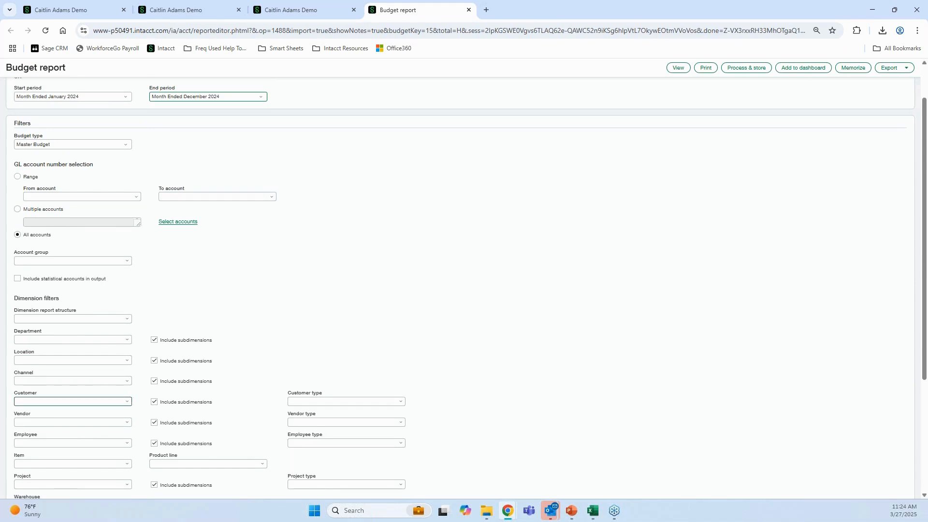
pyautogui.scroll(-4, 112, 400)
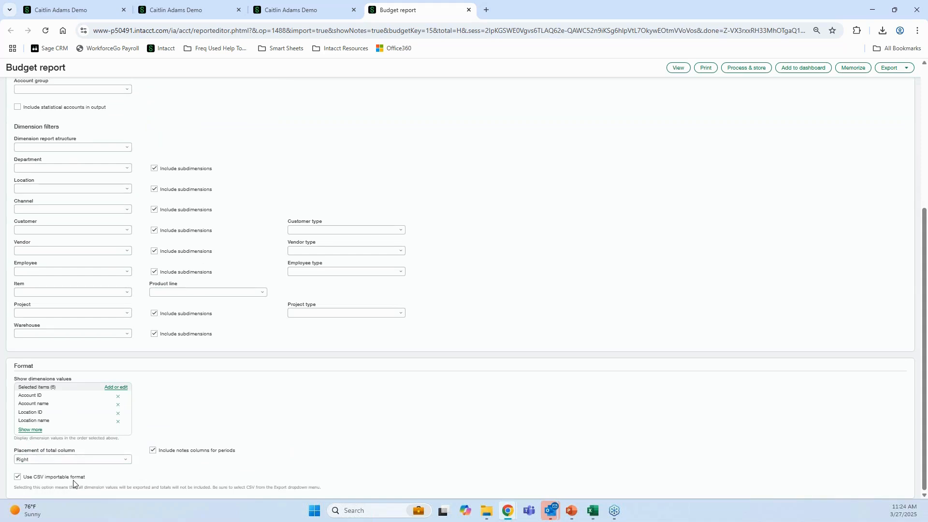
pyautogui.click(151, 450)
pyautogui.click(902, 69)
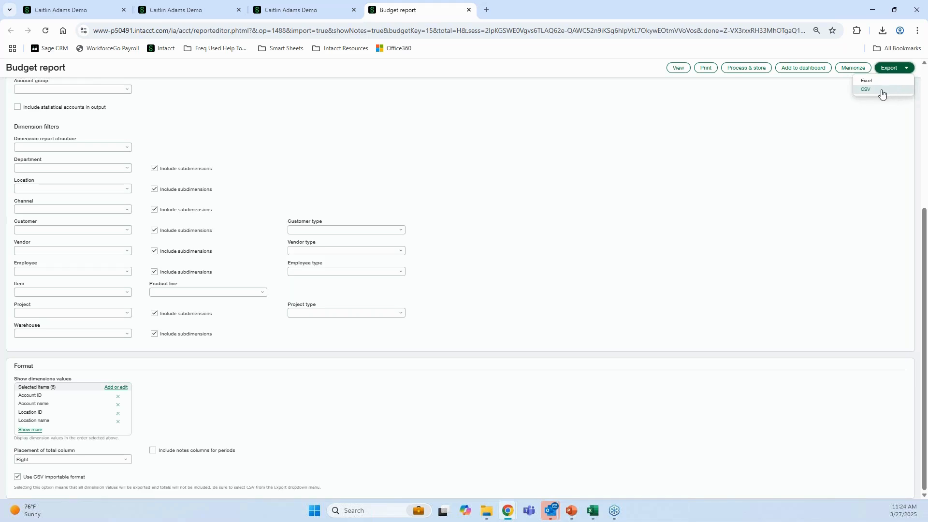
pyautogui.click(883, 92)
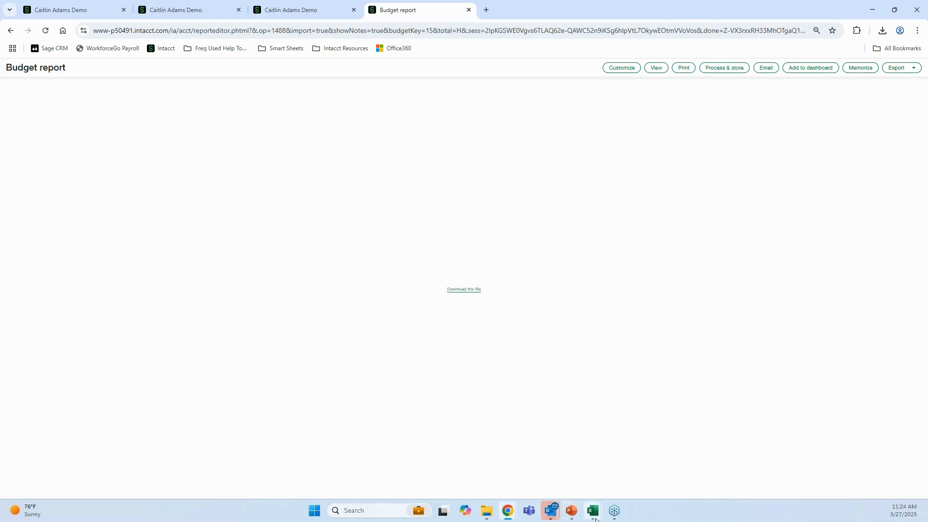
# Switch to New Year Budget Update.csv in Excel, widen column L and select its header cell L1
pyautogui.moveTo(596, 520)
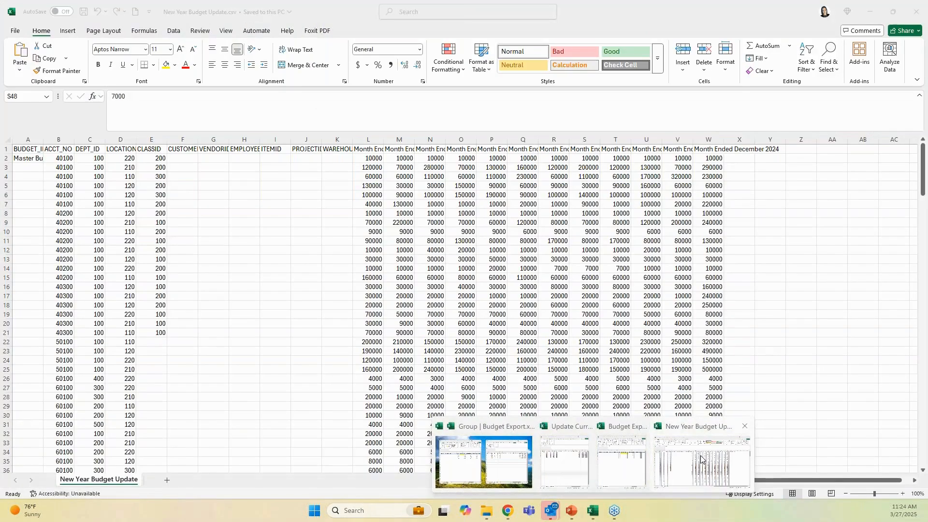
pyautogui.click(679, 471)
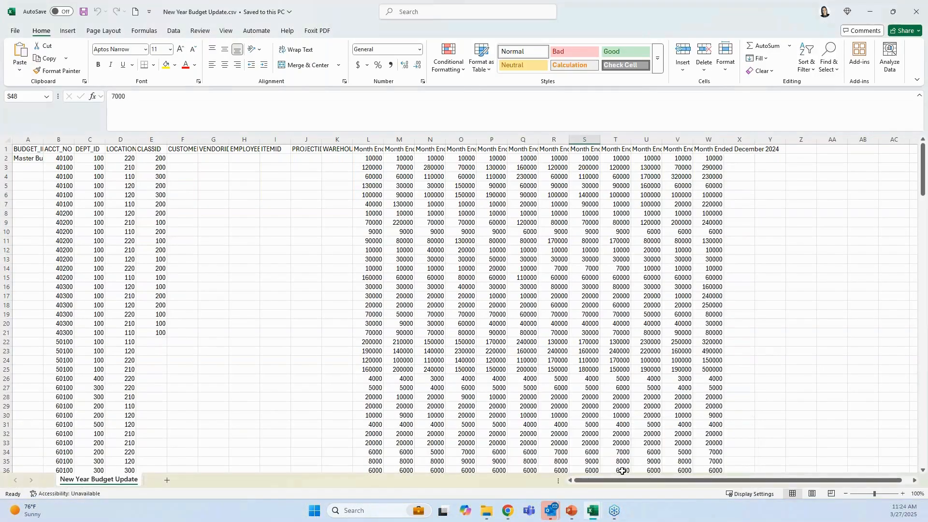
pyautogui.moveTo(384, 140); pyautogui.dragTo(414, 139)
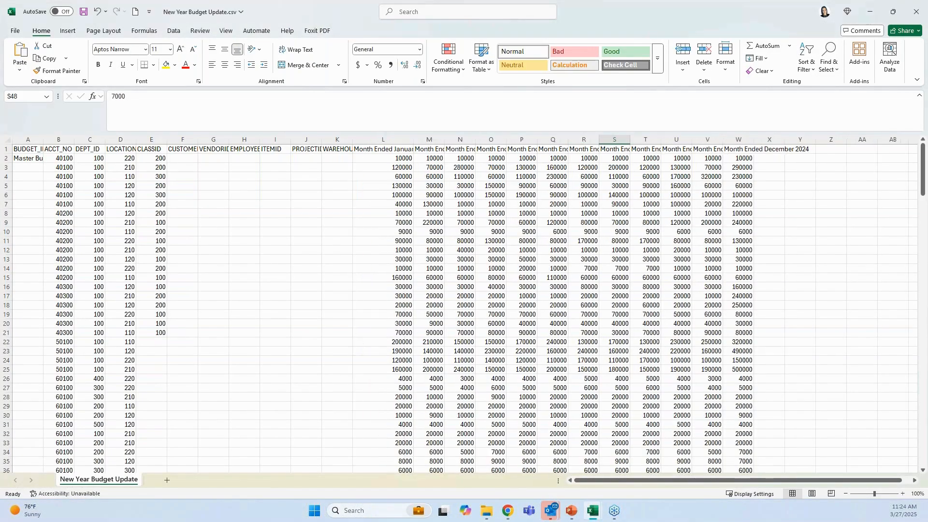
pyautogui.click(385, 154)
pyautogui.click(379, 149)
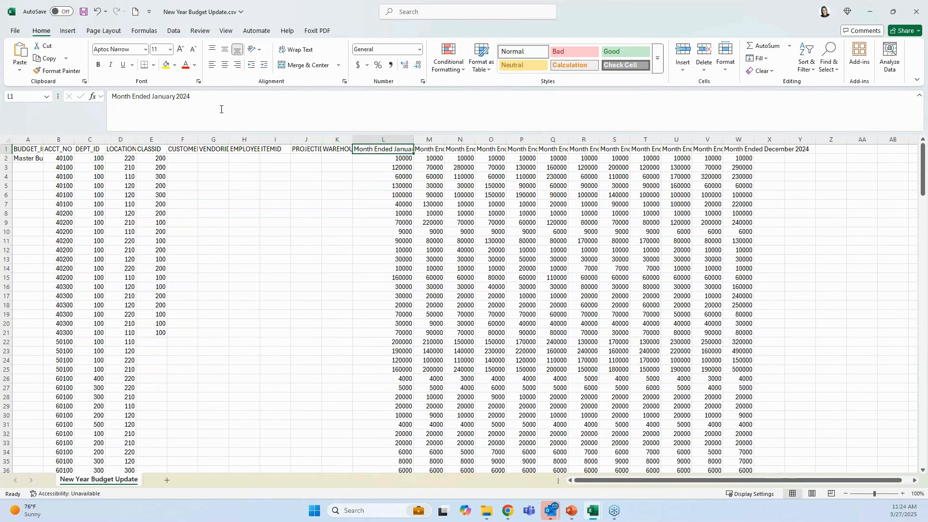
# Replace every 2024 with 2025 throughout the New Year Budget Update sheet so the month headers carry the new year
pyautogui.click(830, 72)
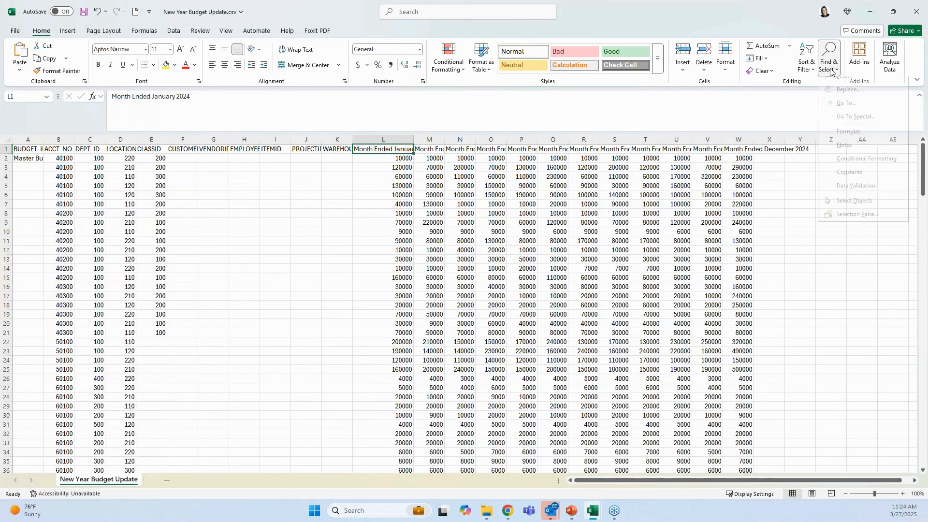
pyautogui.click(841, 98)
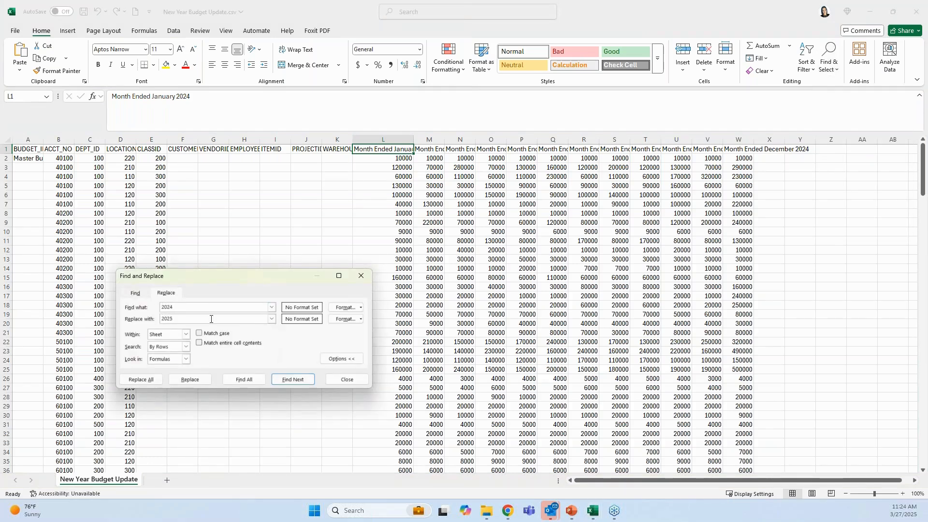
pyautogui.click(241, 373)
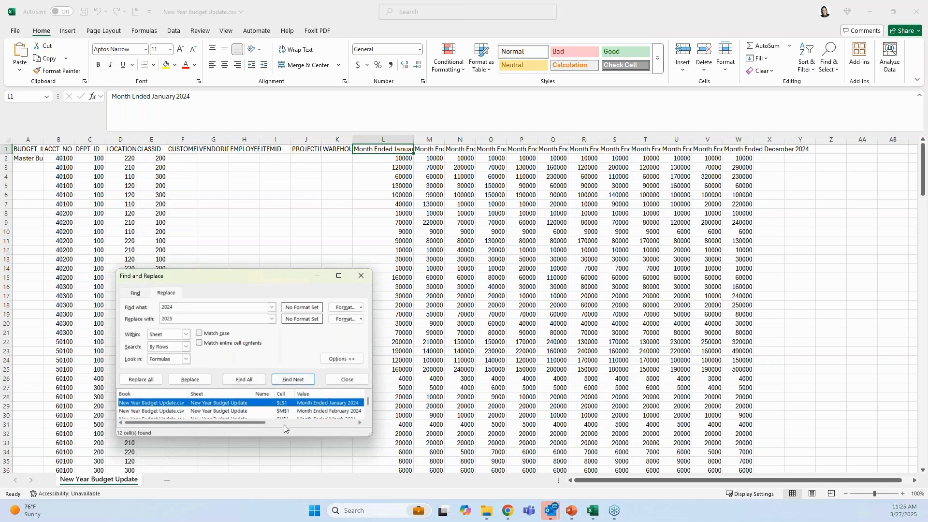
pyautogui.scroll(-1, 285, 416)
pyautogui.scroll(-3, 293, 417)
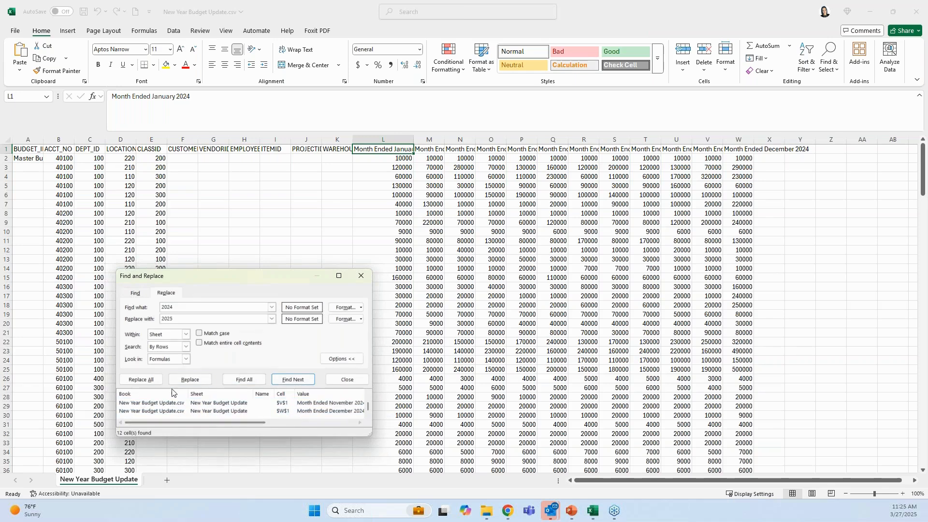
pyautogui.click(145, 380)
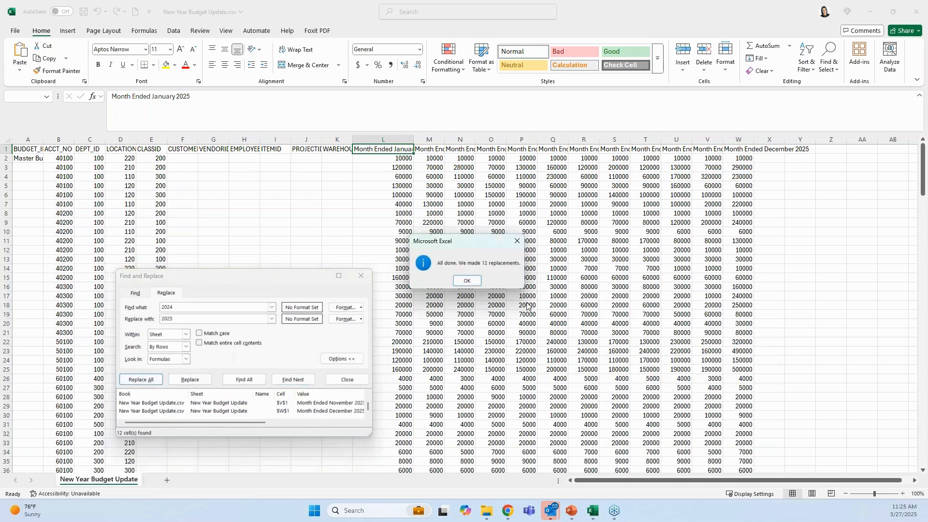
pyautogui.click(466, 280)
pyautogui.click(362, 280)
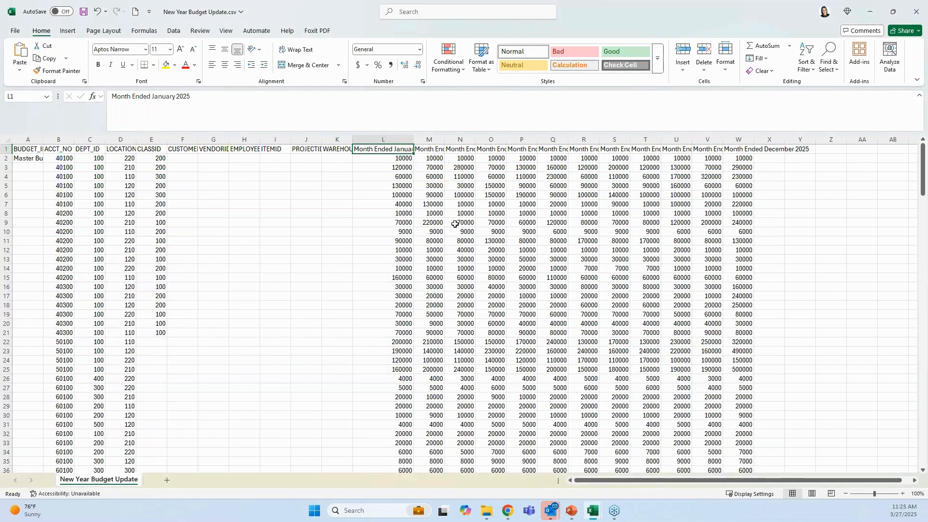
# Set the January 2025 budget amount in cell L3 to 12000
pyautogui.click(400, 167)
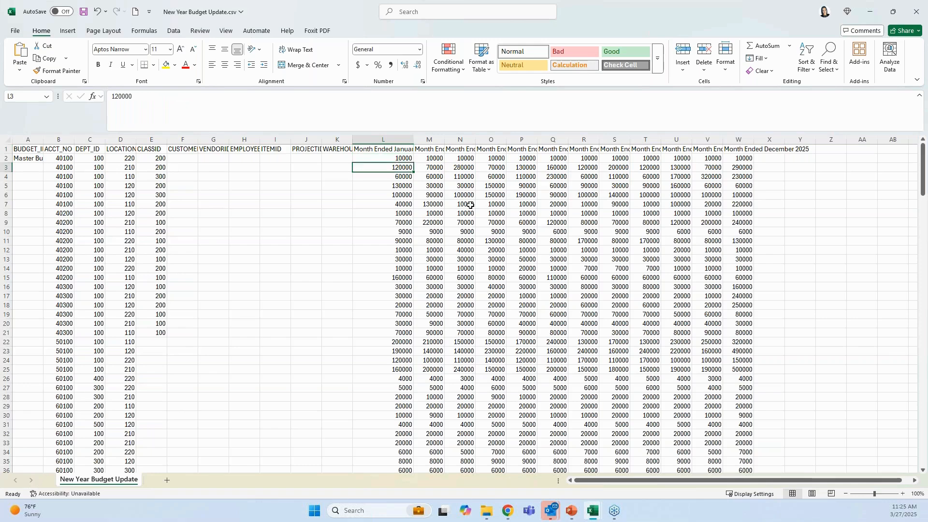
pyautogui.write('120')
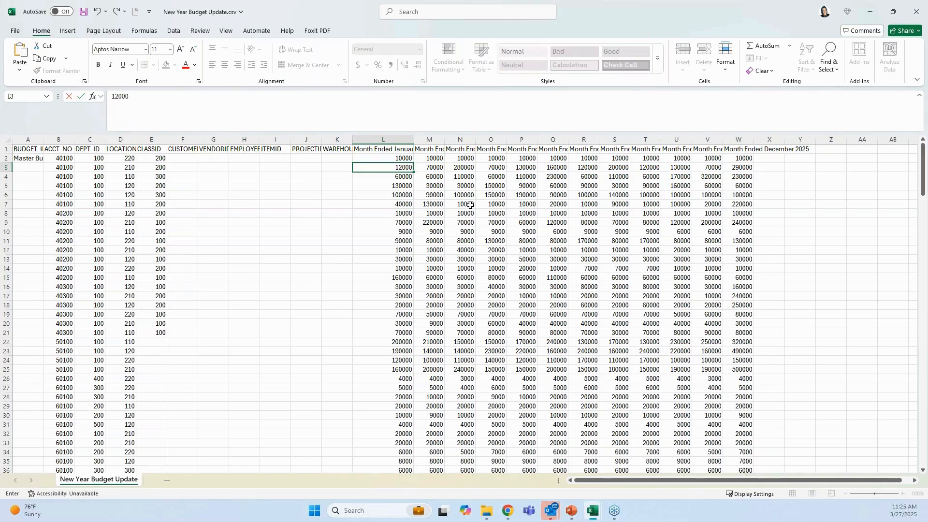
pyautogui.write('00')
pyautogui.press('Tab')
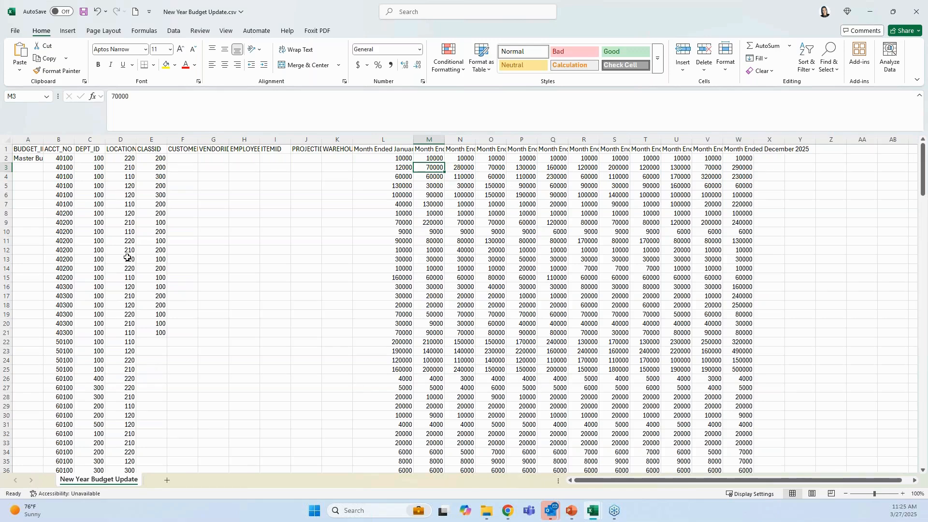
# Review the account, department, location and class rows, then save and close New Year Budget Update.csv
pyautogui.click(67, 165)
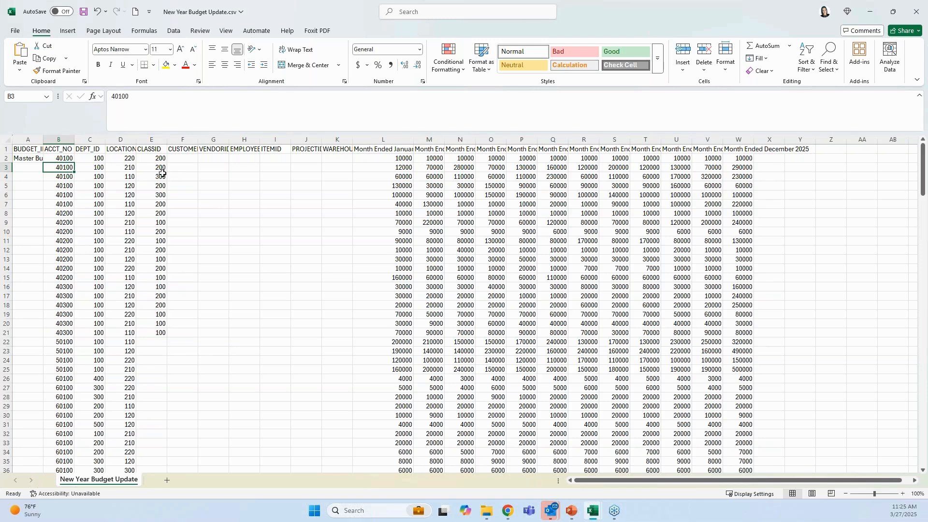
pyautogui.scroll(-1, 155, 356)
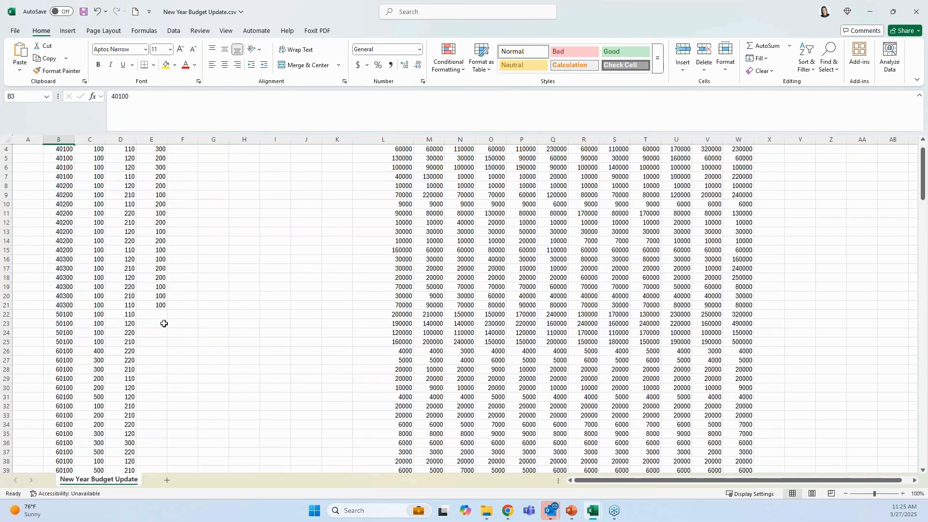
pyautogui.scroll(-3, 177, 360)
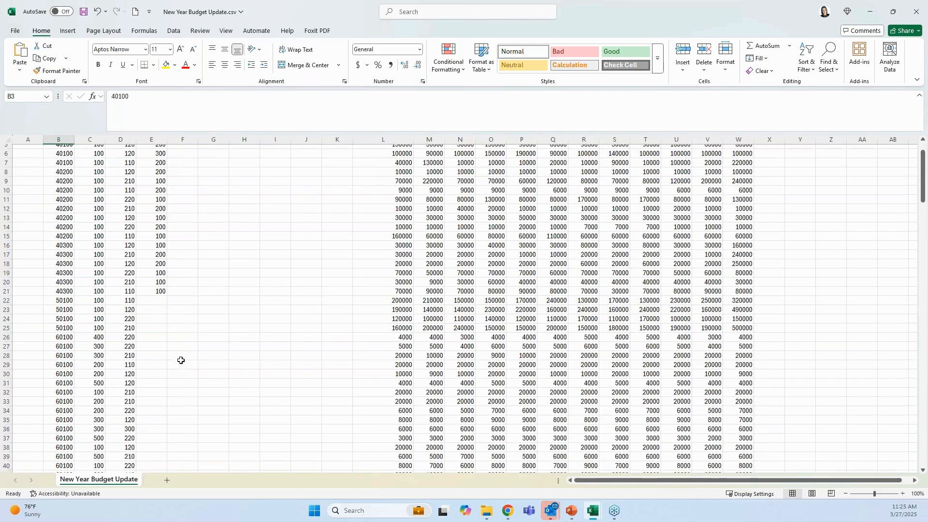
pyautogui.scroll(-4, 363, 396)
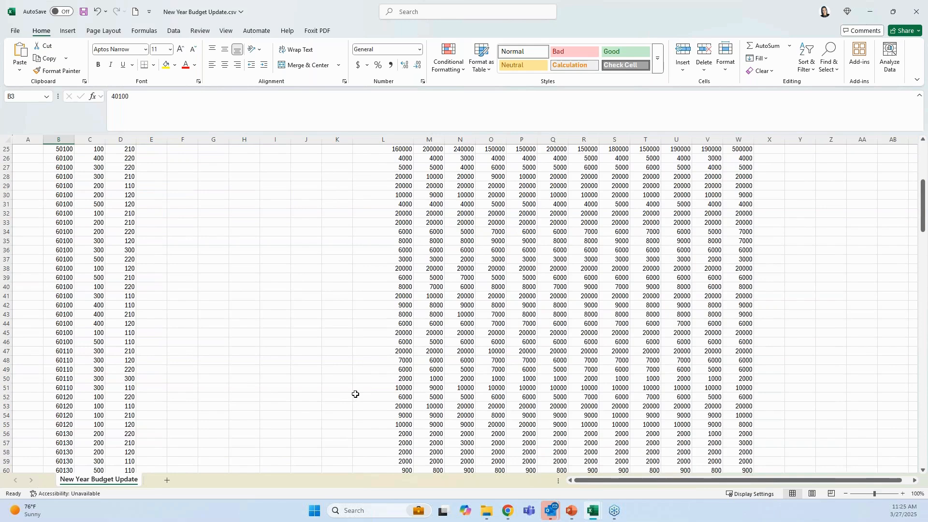
pyautogui.scroll(8, 355, 394)
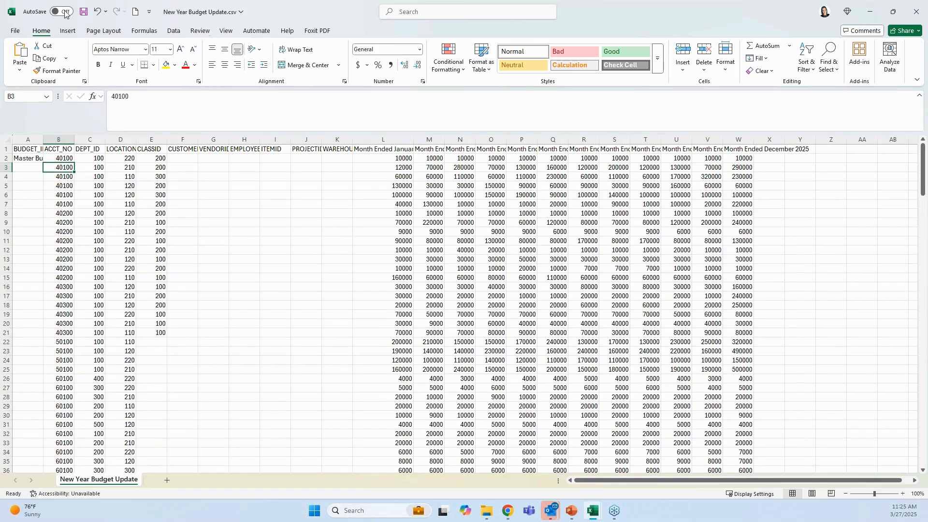
pyautogui.click(82, 14)
pyautogui.click(916, 12)
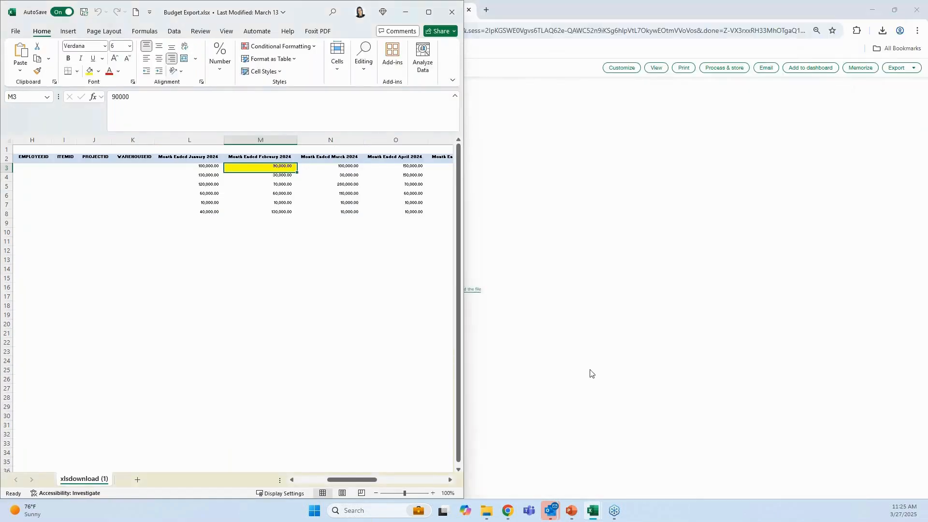
# Switch to Sage Intacct and open the budget import form from the Budgets repository
pyautogui.click(590, 373)
pyautogui.click(170, 10)
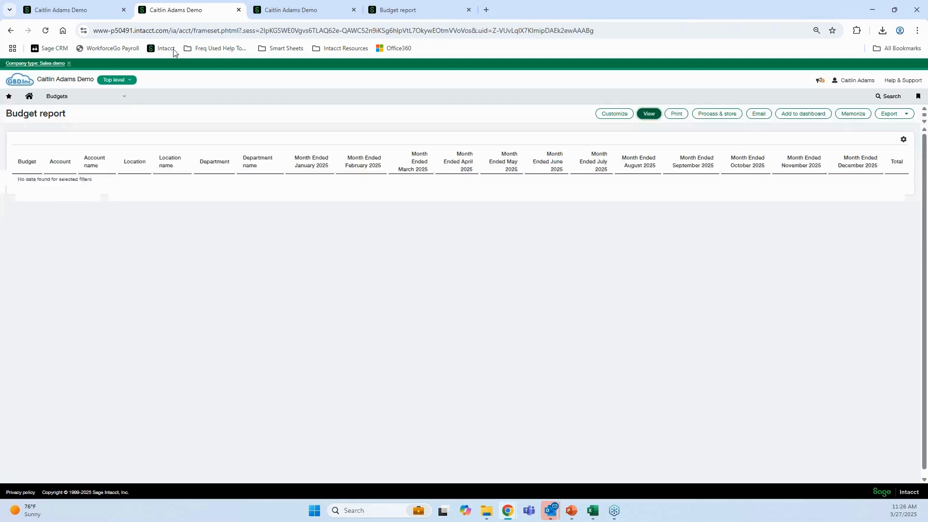
pyautogui.click(62, 102)
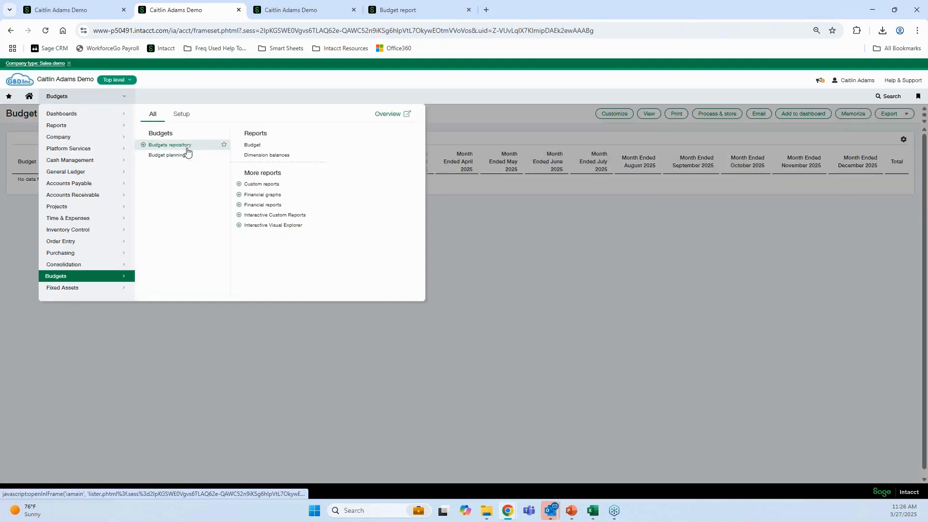
pyautogui.click(187, 149)
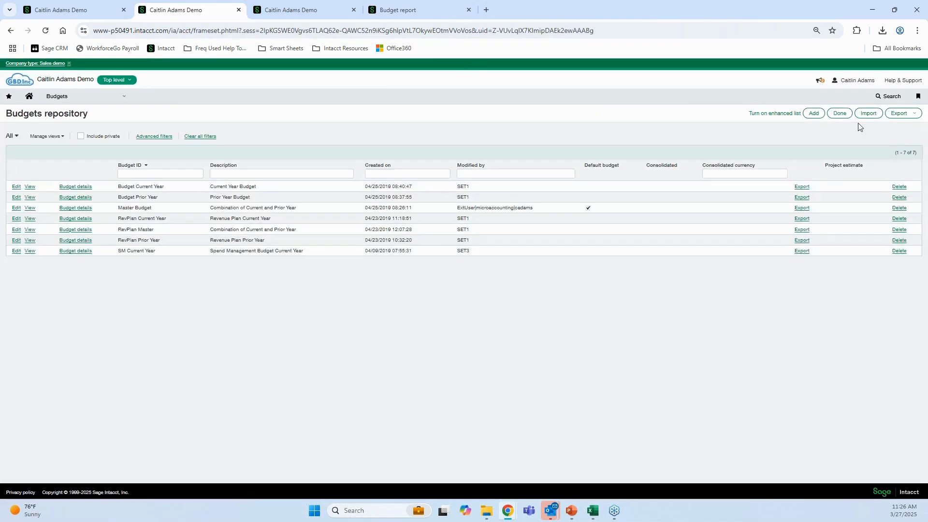
pyautogui.click(868, 114)
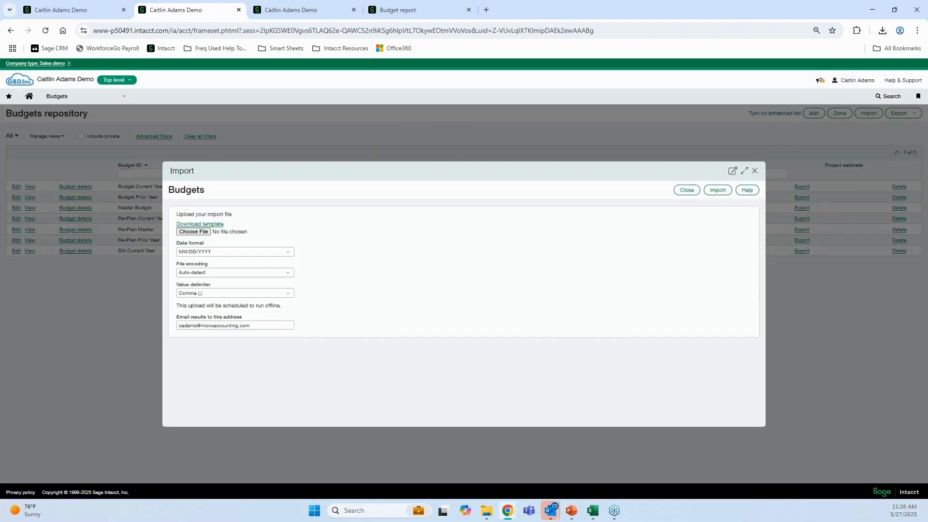
# Choose New Year Budget Update.csv as the import file, run the budgets import and dismiss the notification
pyautogui.click(194, 232)
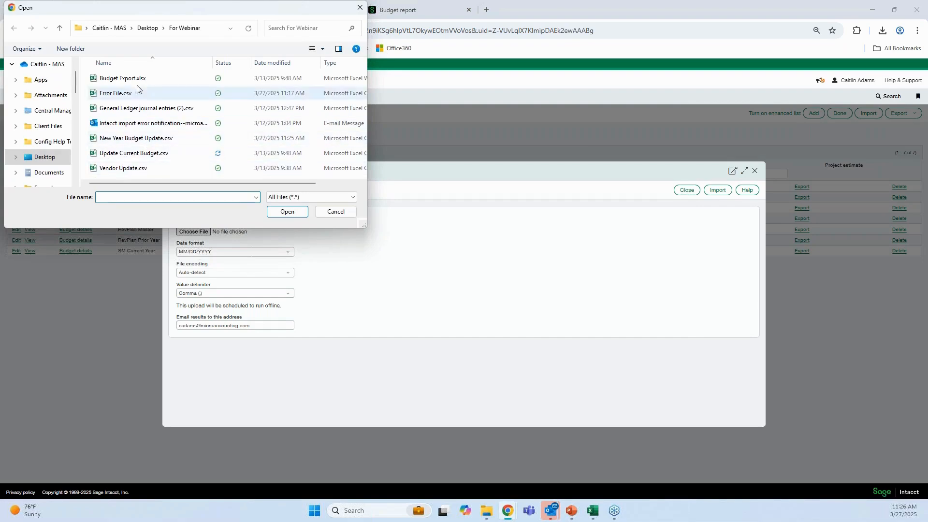
pyautogui.doubleClick(149, 140)
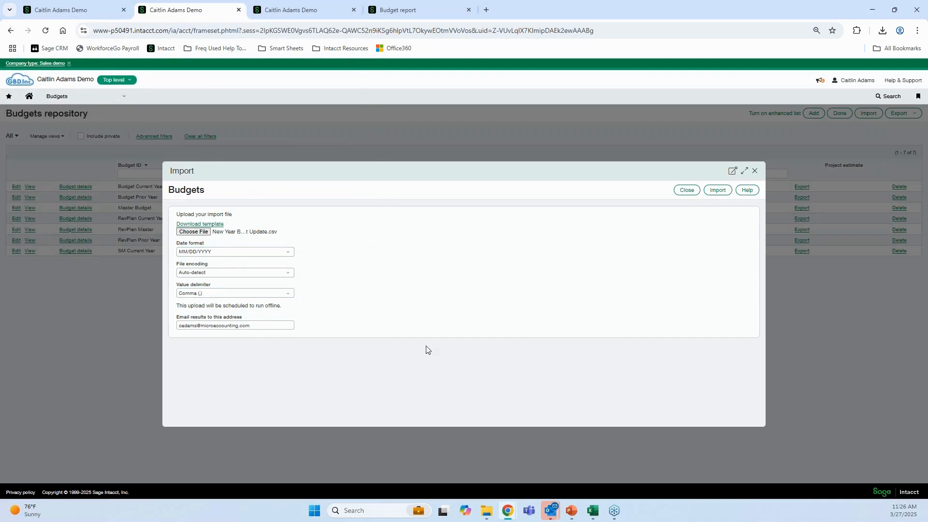
pyautogui.click(719, 191)
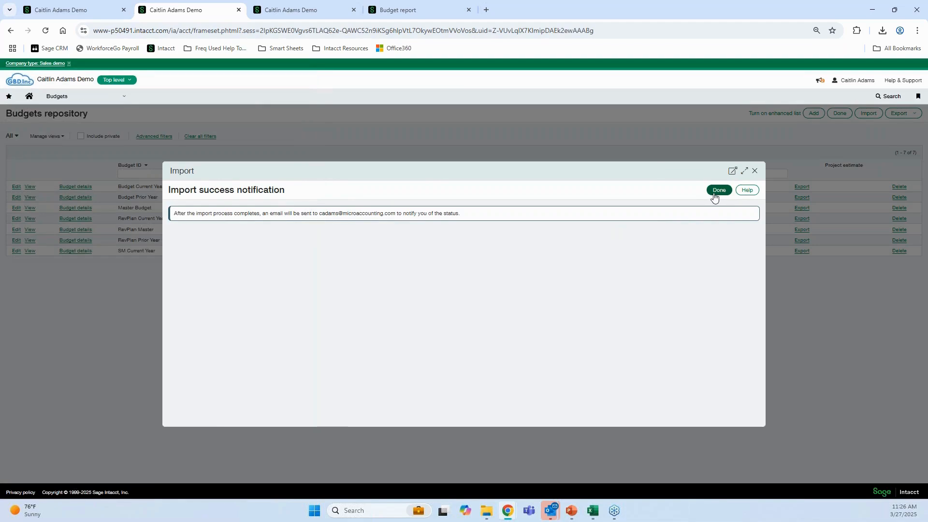
pyautogui.click(718, 191)
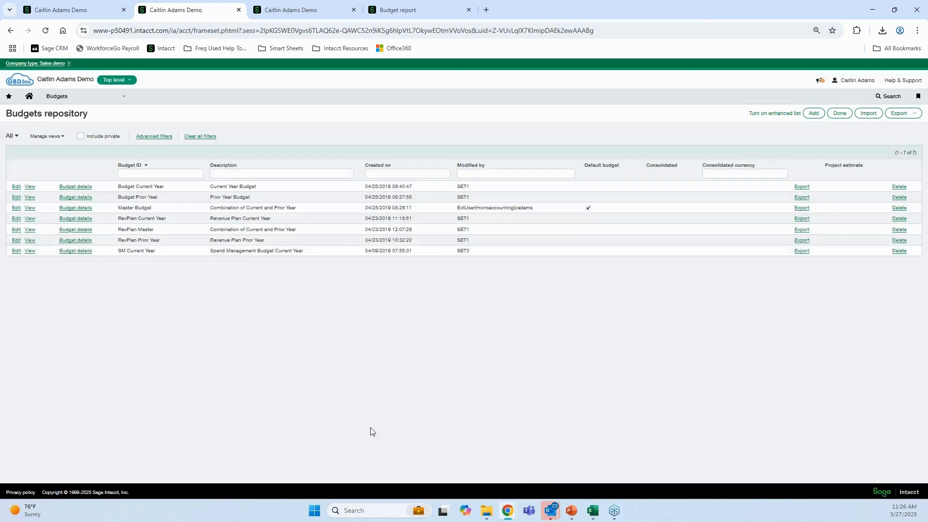
# Switch to Excel, compare the February 2024 amounts in Budget Export.xlsx and Update Current Budget.csv, and close the CSV
pyautogui.moveTo(593, 511)
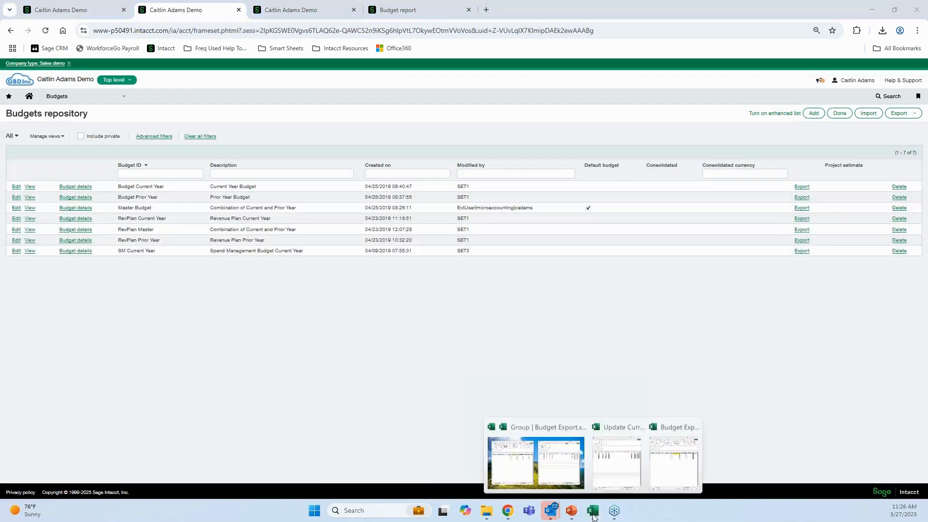
pyautogui.click(528, 466)
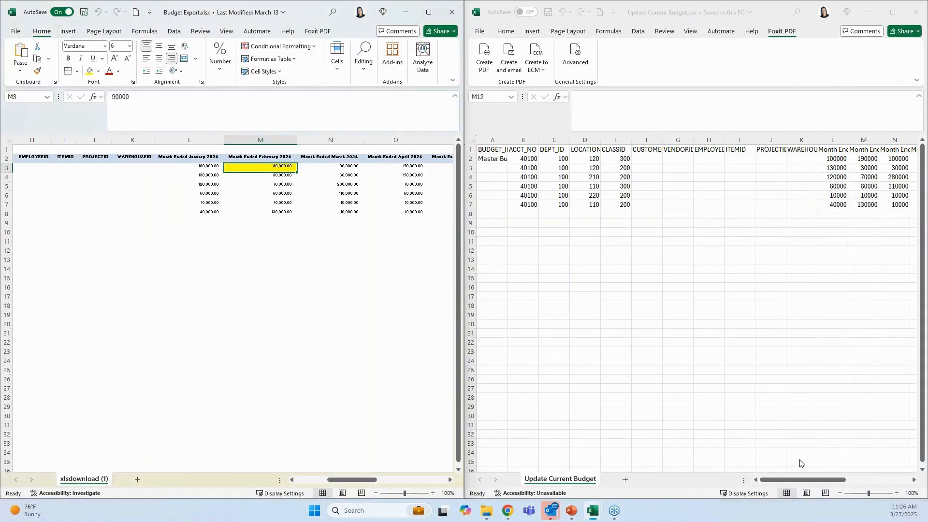
pyautogui.moveTo(805, 482)
pyautogui.mouseDown()
pyautogui.moveTo(835, 483)
pyautogui.moveTo(800, 481)
pyautogui.mouseUp()
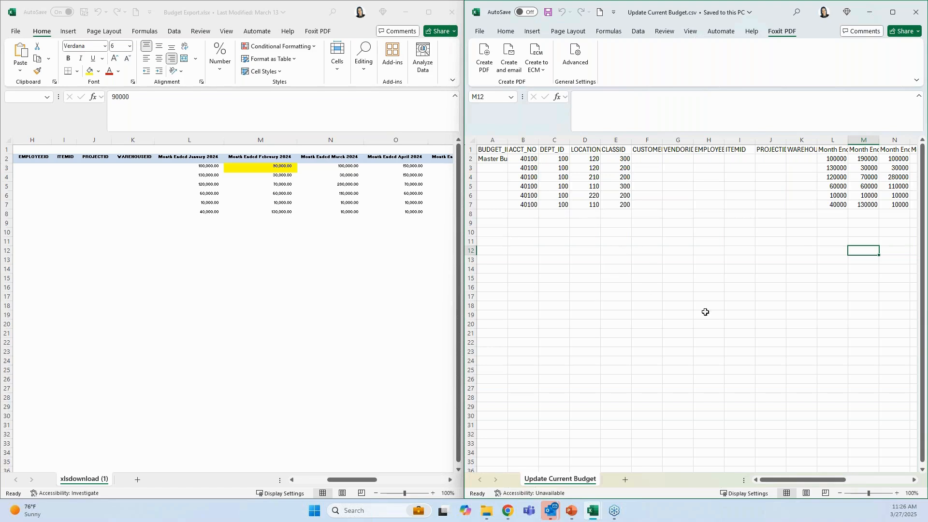
pyautogui.moveTo(798, 485); pyautogui.dragTo(844, 493)
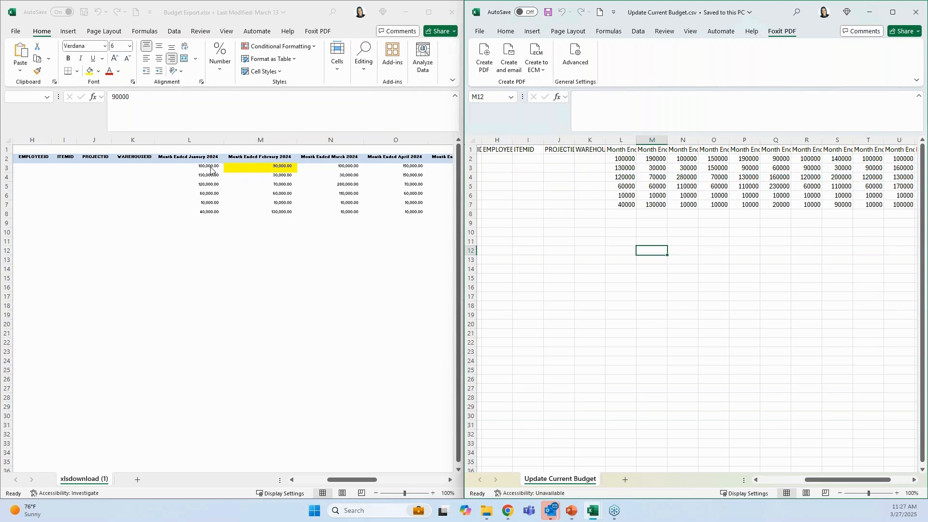
pyautogui.click(211, 171)
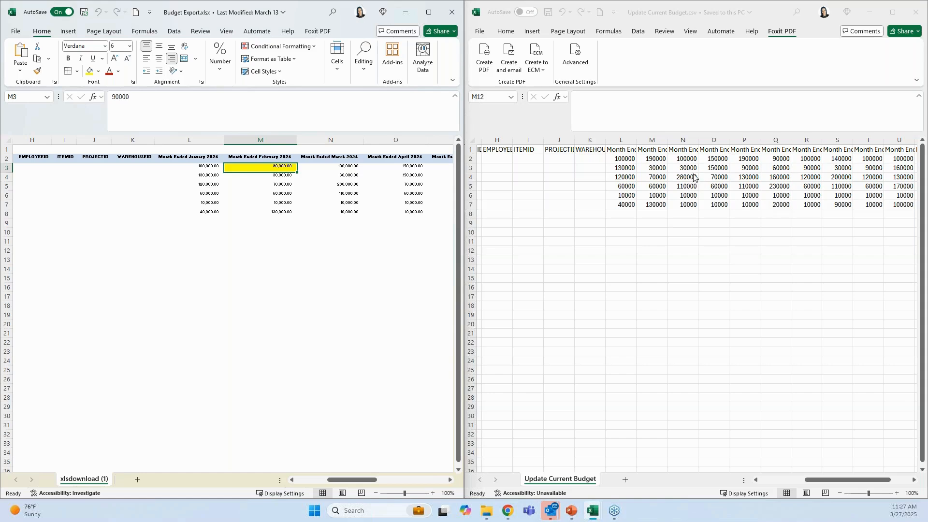
pyautogui.click(659, 159)
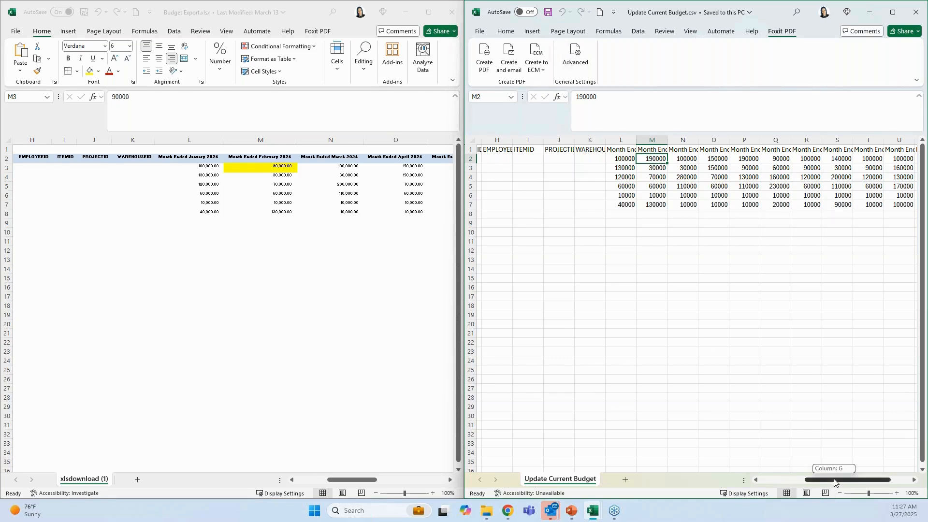
pyautogui.moveTo(835, 480); pyautogui.dragTo(690, 440)
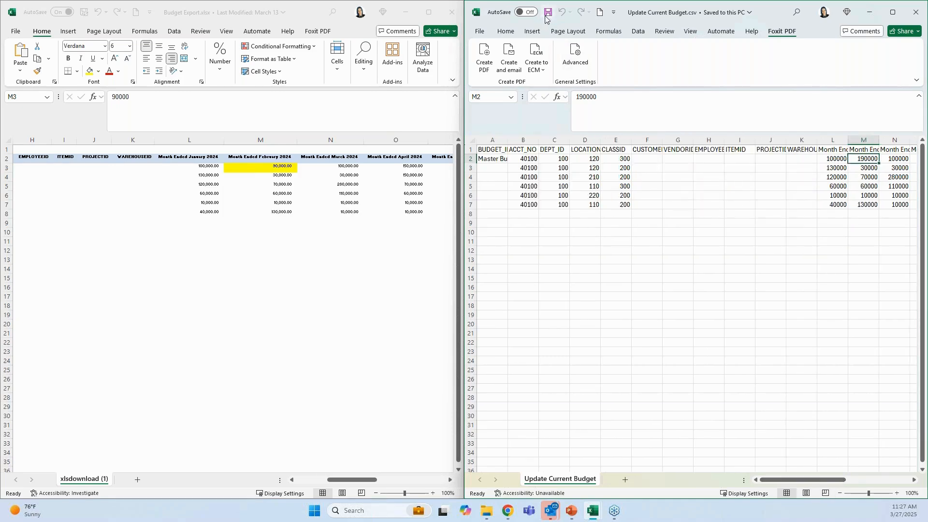
pyautogui.click(918, 19)
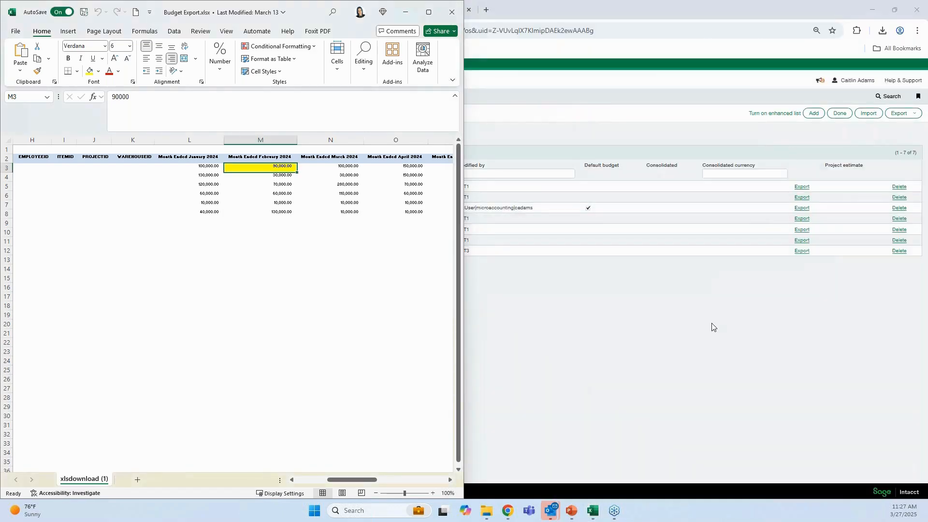
# Switch back to Sage Intacct and open the Budget report settings from the Budgets application
pyautogui.click(713, 326)
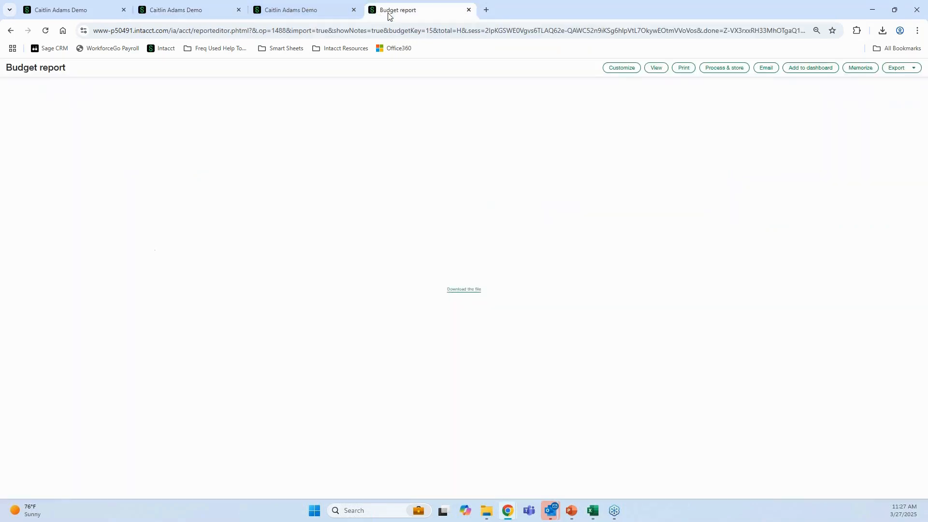
pyautogui.click(387, 12)
pyautogui.click(333, 13)
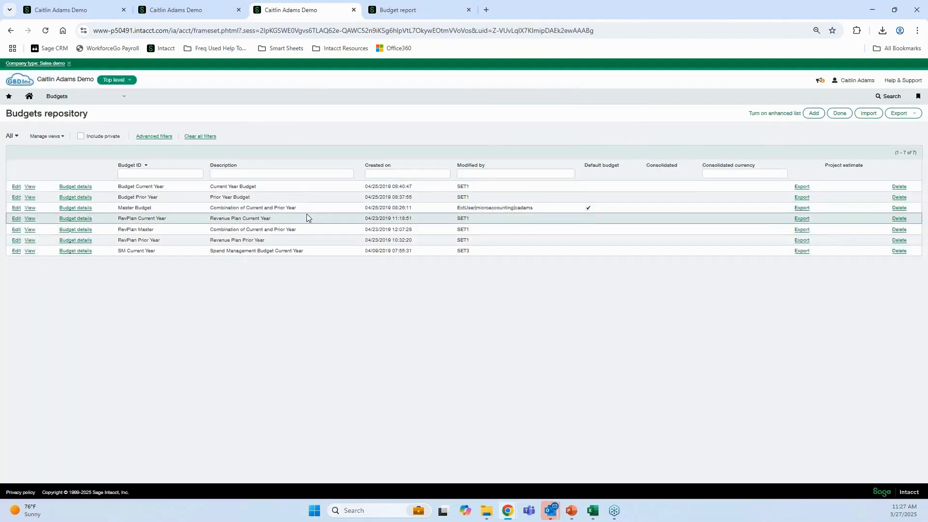
pyautogui.click(121, 99)
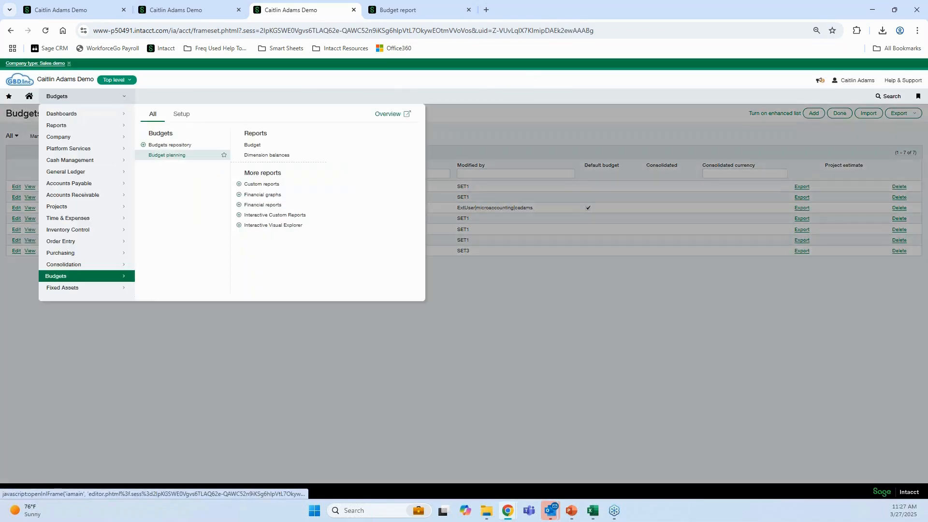
pyautogui.click(260, 145)
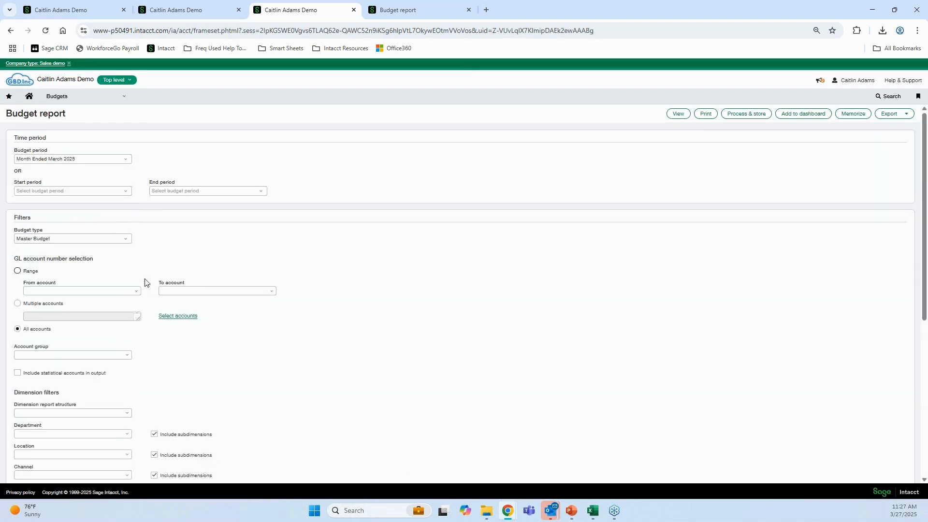
# Limit the Budget report to the GL account range from 40100 to 40100, Revenue - Surveillance
pyautogui.click(61, 292)
pyautogui.write('40110')
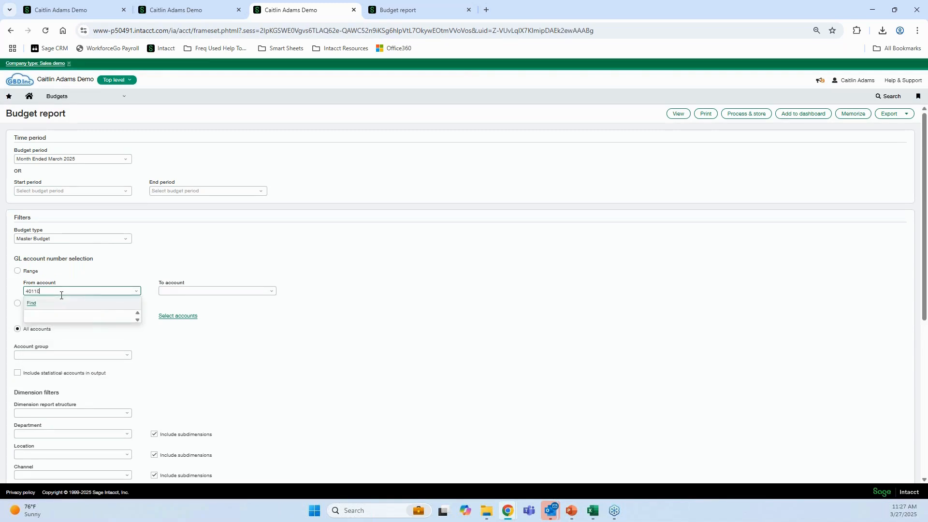
pyautogui.press('BackSpace')
pyautogui.press('BackSpace')
pyautogui.write('00')
pyautogui.press('Tab')
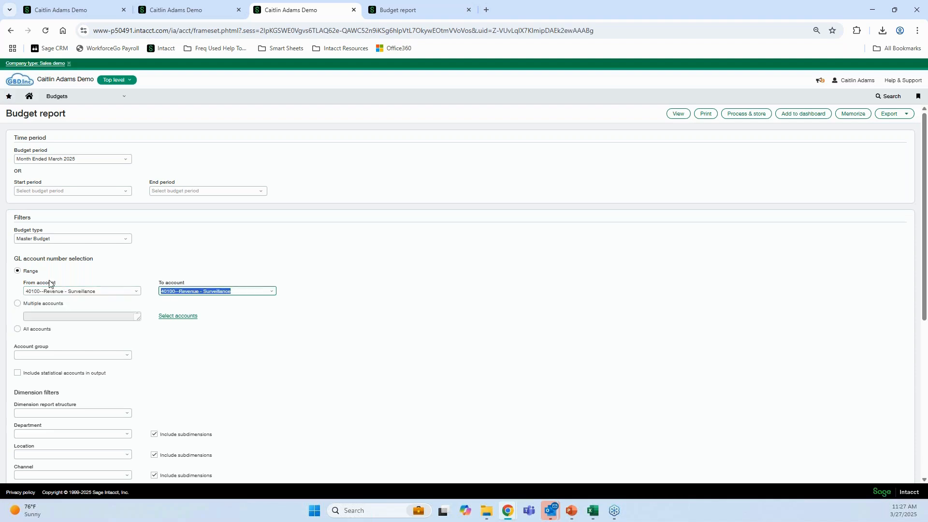
# Set the report's start period to Month Ended January 2024 and end period to Month Ended December 2024, and view the report
pyautogui.click(75, 192)
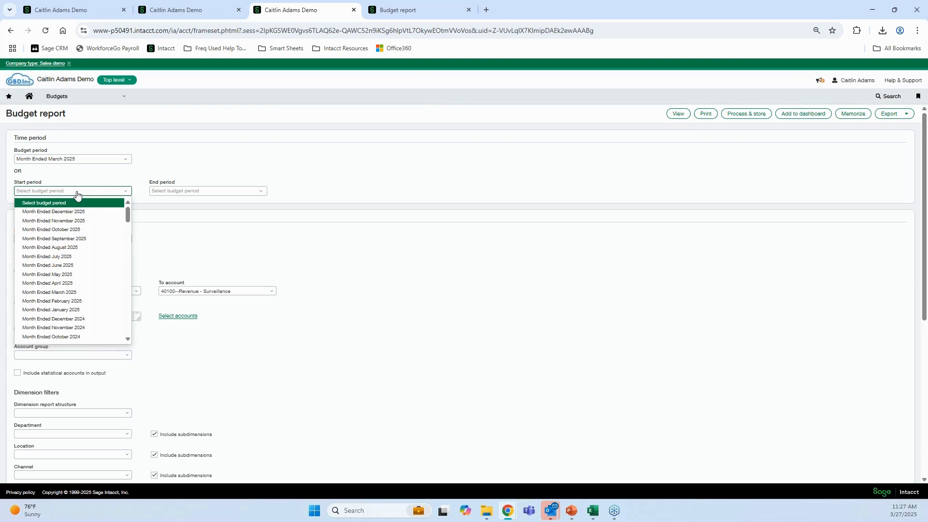
pyautogui.scroll(-3, 74, 319)
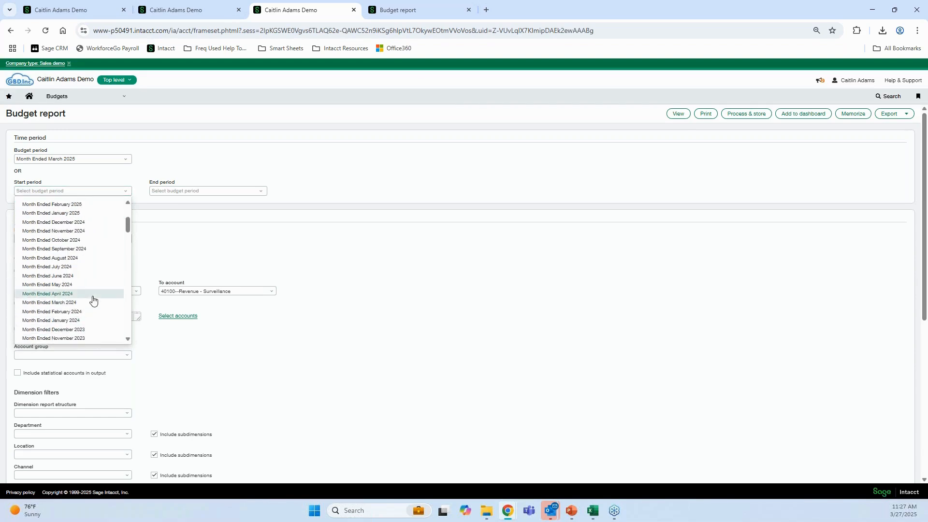
pyautogui.click(84, 322)
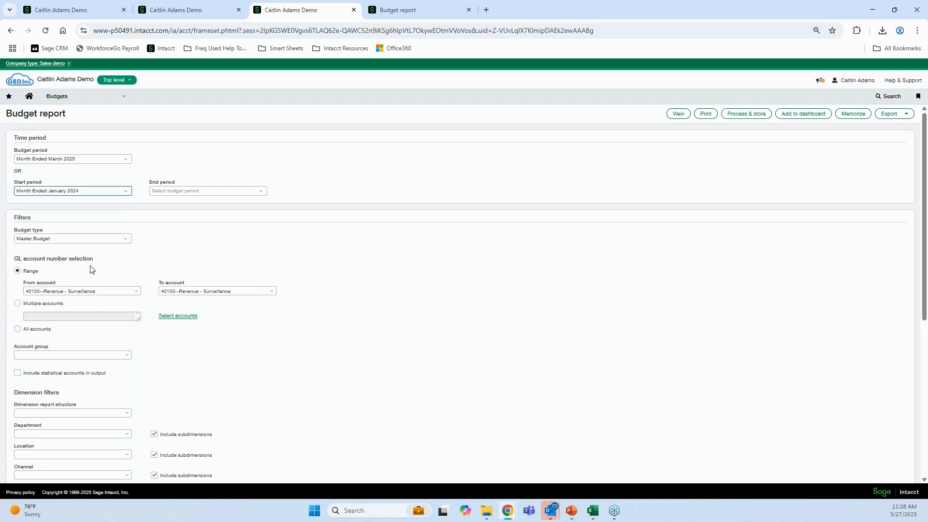
pyautogui.click(185, 192)
pyautogui.click(206, 320)
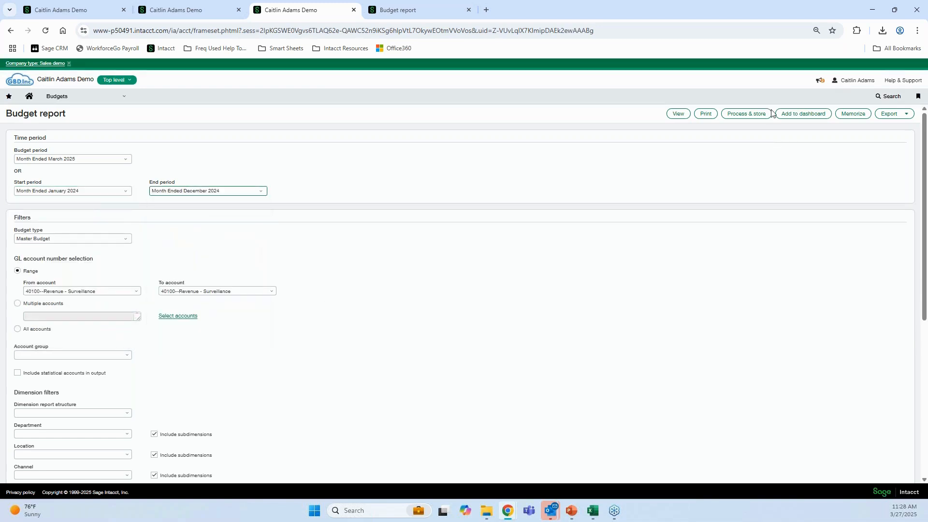
pyautogui.click(680, 114)
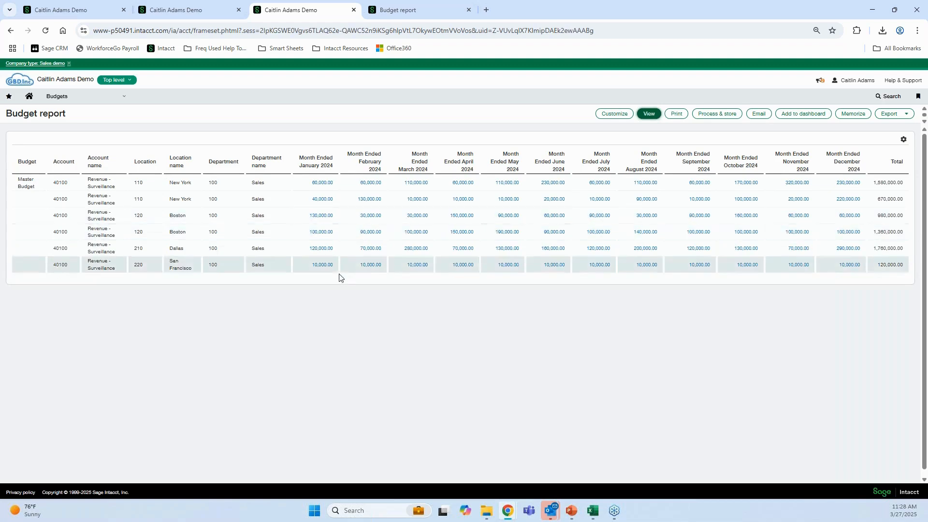
# From the Budgets repository, import Update Current Budget.csv as a budgets file and dismiss the notification
pyautogui.click(208, 10)
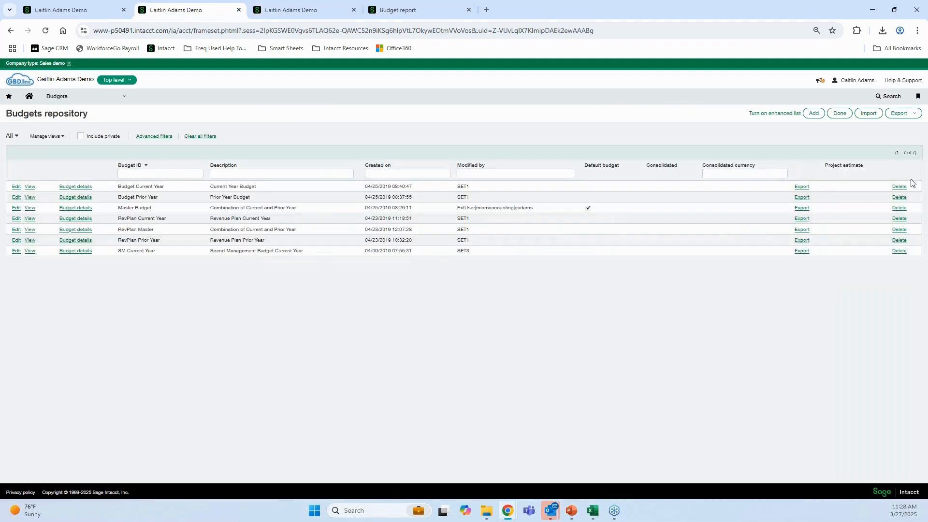
pyautogui.click(872, 118)
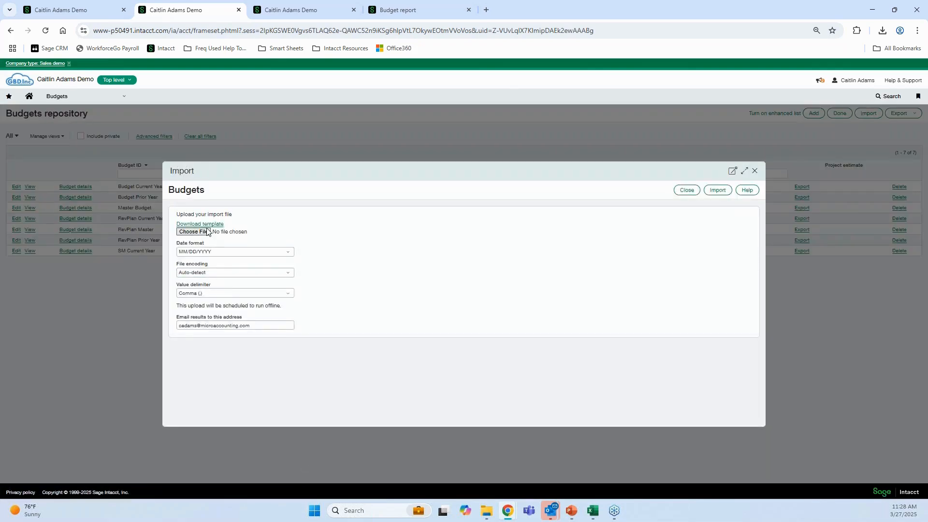
pyautogui.click(207, 233)
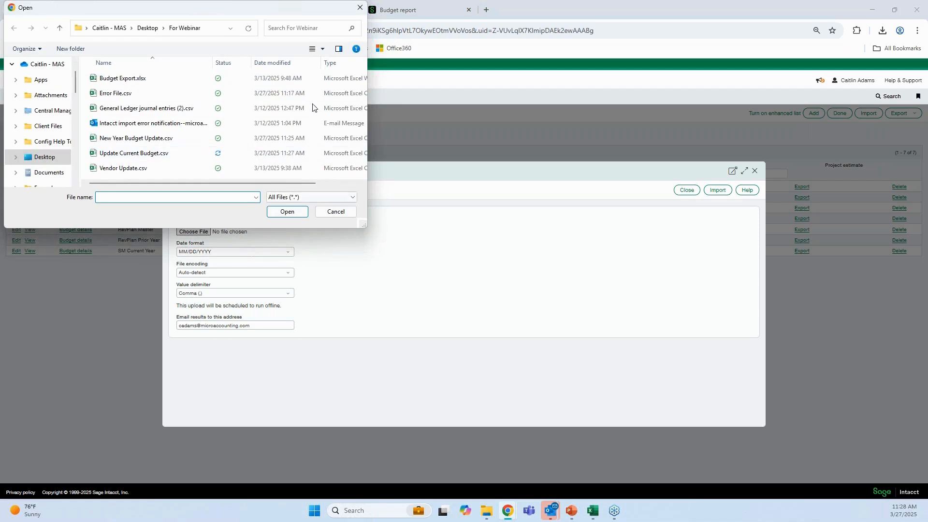
pyautogui.doubleClick(133, 154)
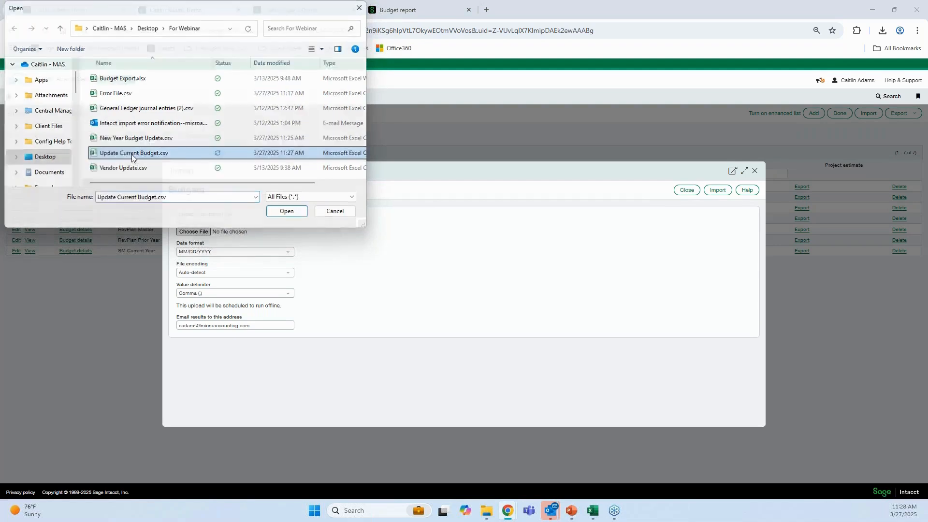
pyautogui.click(717, 190)
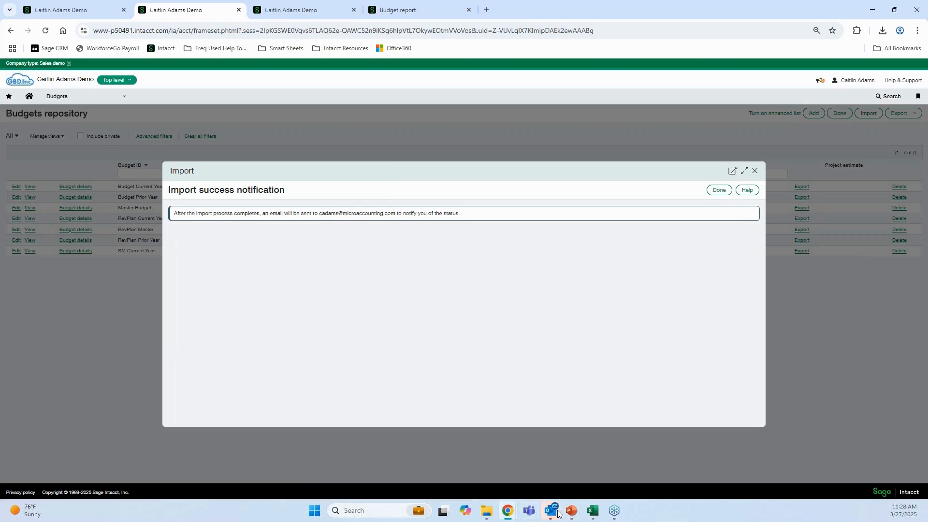
pyautogui.moveTo(548, 505)
pyautogui.click(723, 192)
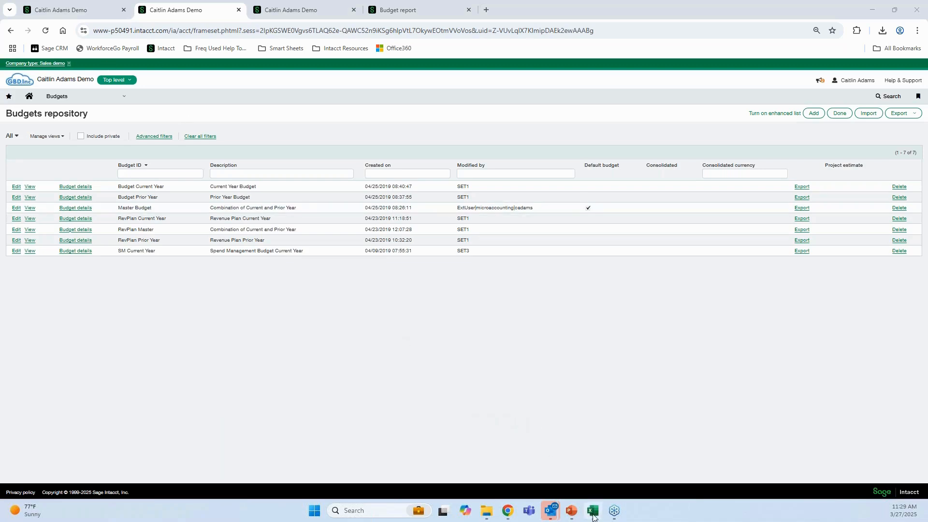
# Look over the import files in the For Webinar folder and return to the Budgets repository
pyautogui.moveTo(593, 513)
pyautogui.moveTo(484, 514)
pyautogui.click(488, 453)
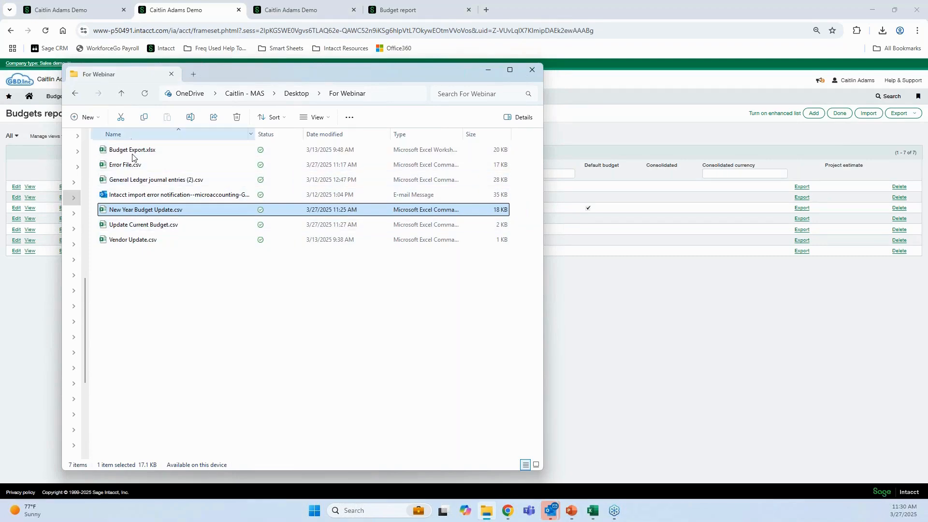
pyautogui.click(666, 271)
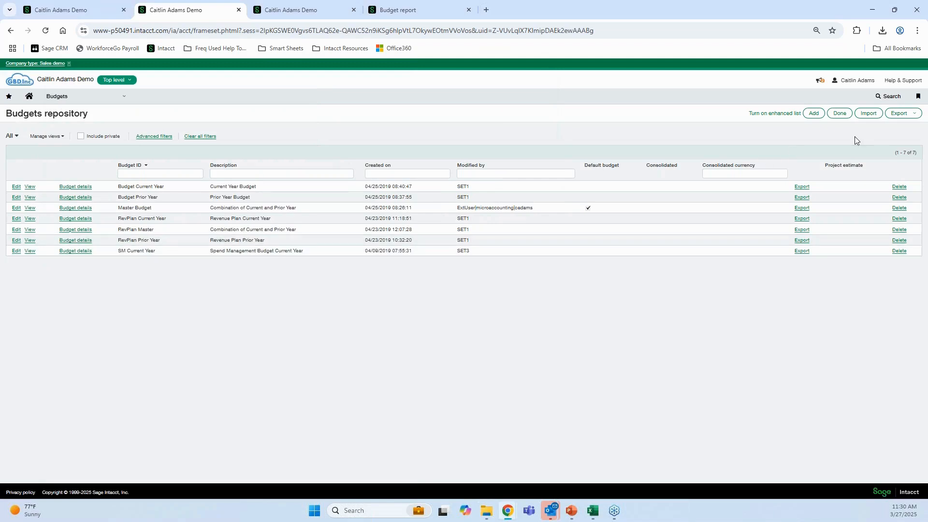
# Open the export settings for Master Budget and examine the time period, account, dimension filter and format options
pyautogui.click(802, 208)
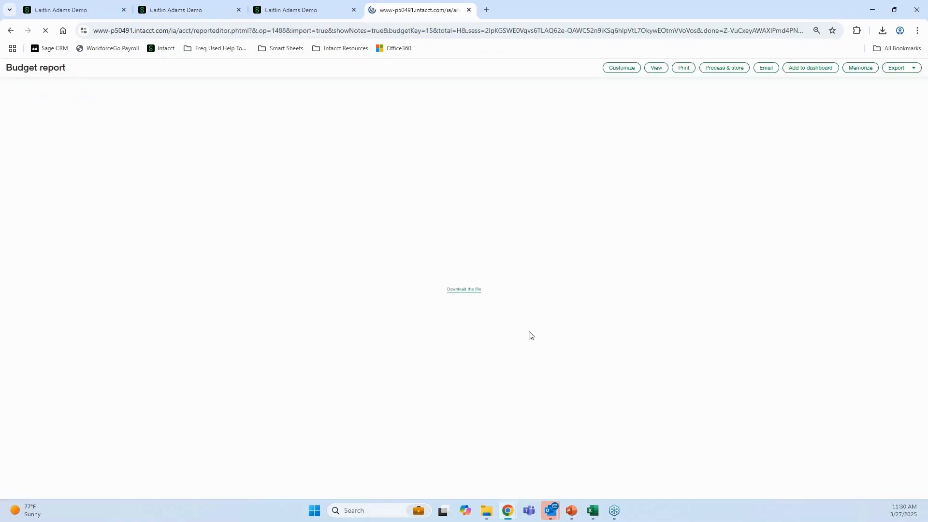
pyautogui.scroll(-1, 292, 386)
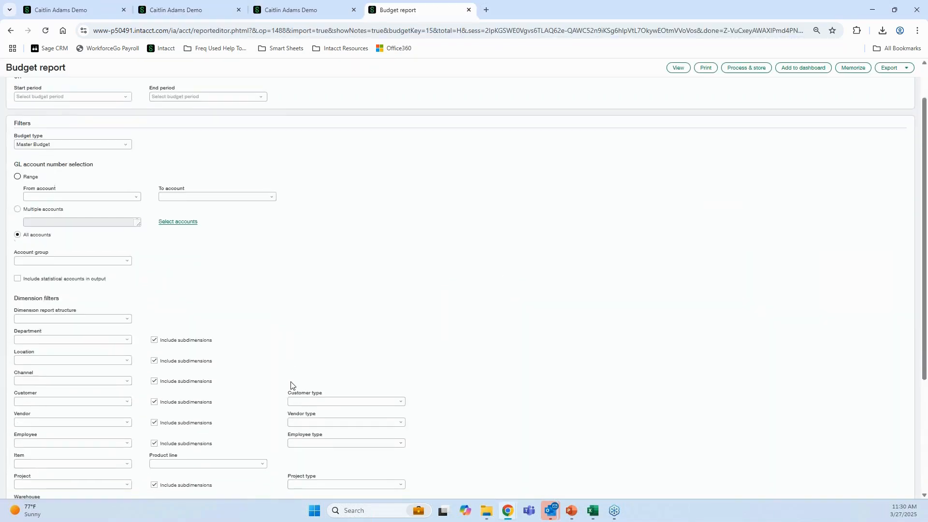
pyautogui.scroll(1, 292, 385)
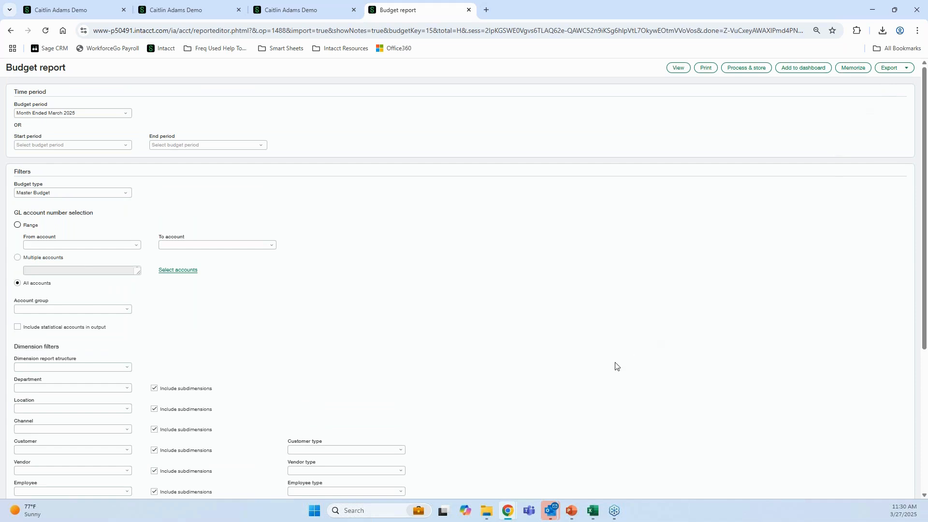
pyautogui.scroll(-5, 615, 366)
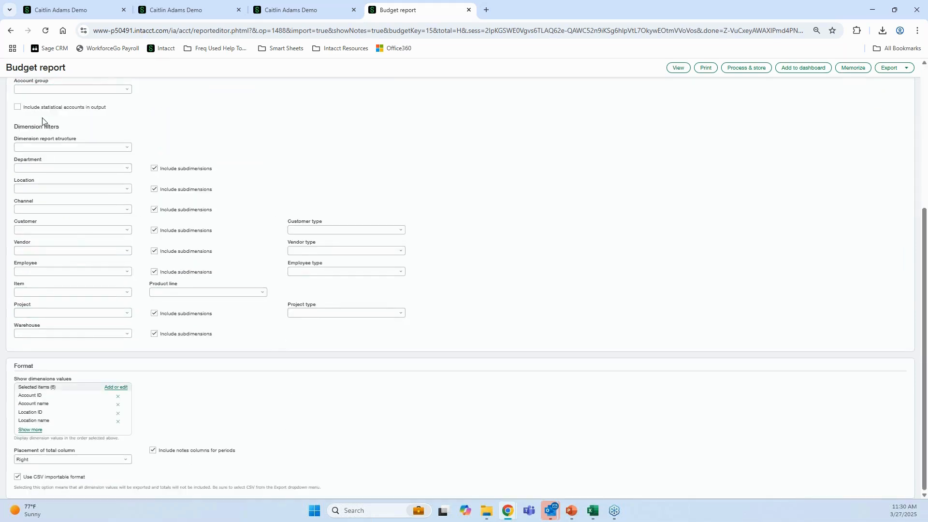
pyautogui.scroll(2, 42, 117)
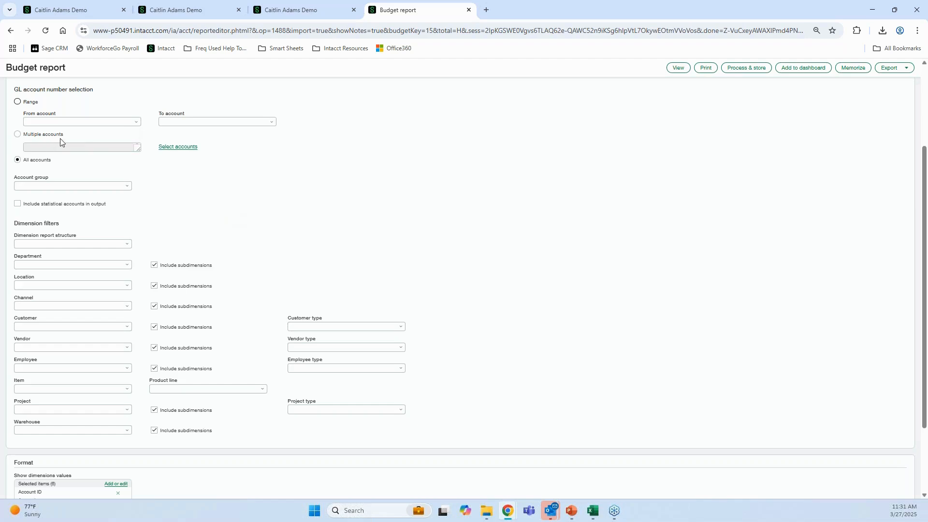
pyautogui.click(93, 118)
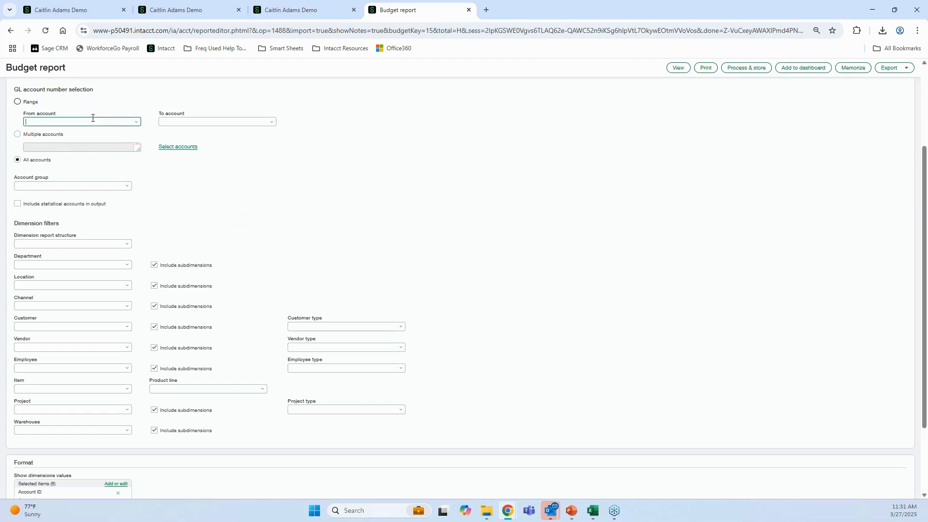
pyautogui.click(30, 136)
pyautogui.scroll(3, 269, 296)
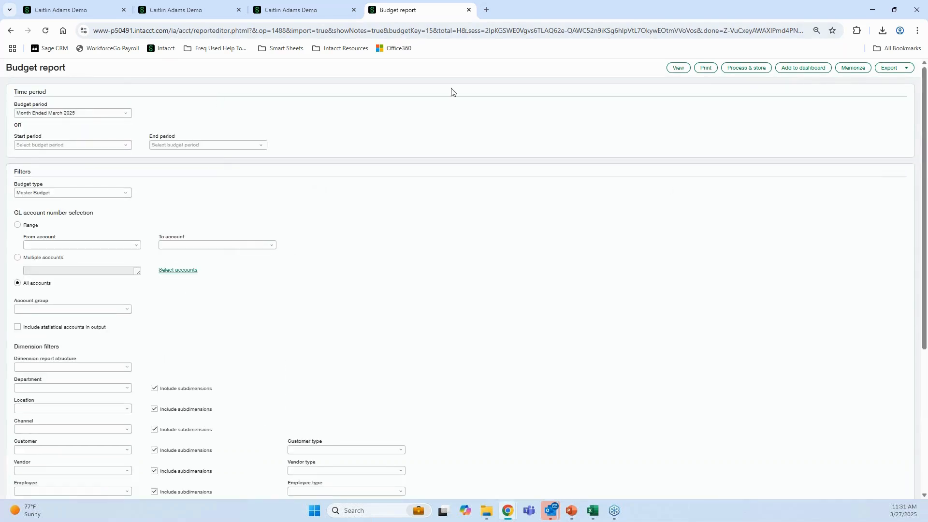
# Return to the viewed Budget report, change its periods to Month Ended January 2025 through Month Ended December 2025, and view it again
pyautogui.click(290, 16)
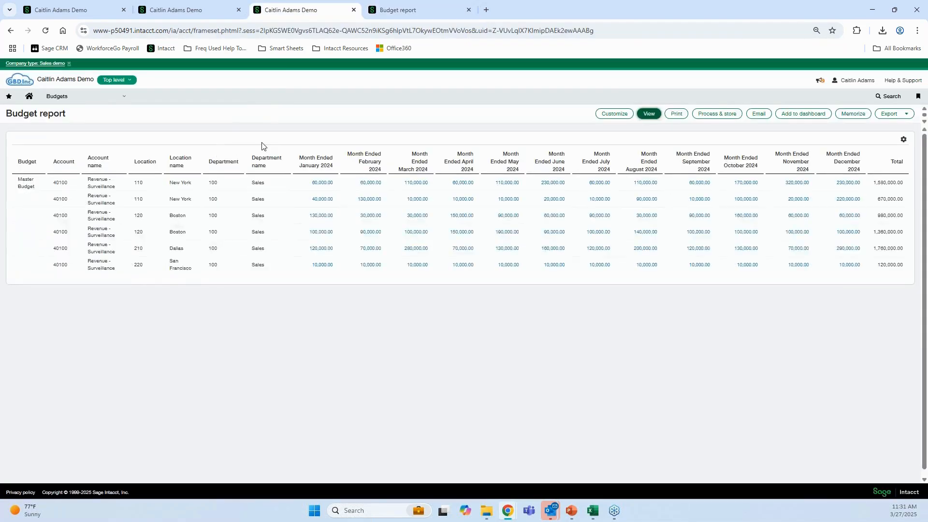
pyautogui.click(614, 115)
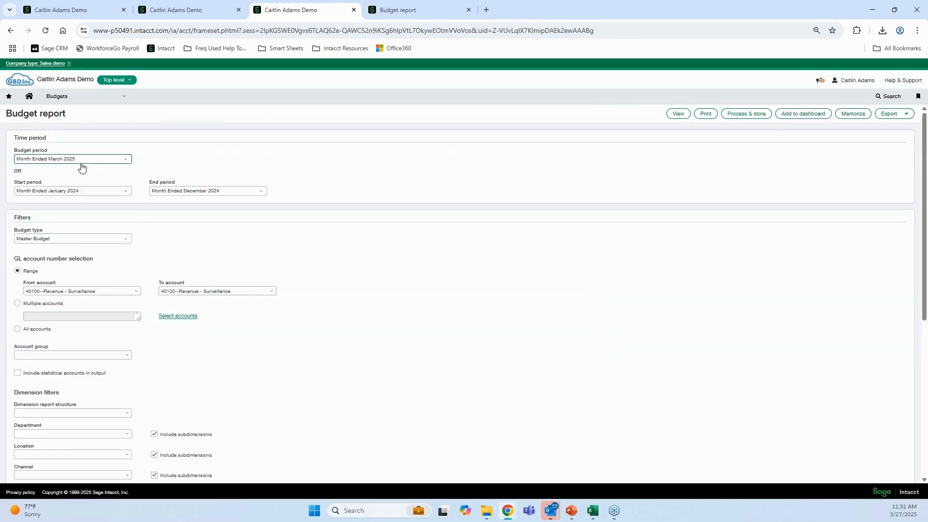
pyautogui.click(91, 191)
pyautogui.scroll(10, 82, 316)
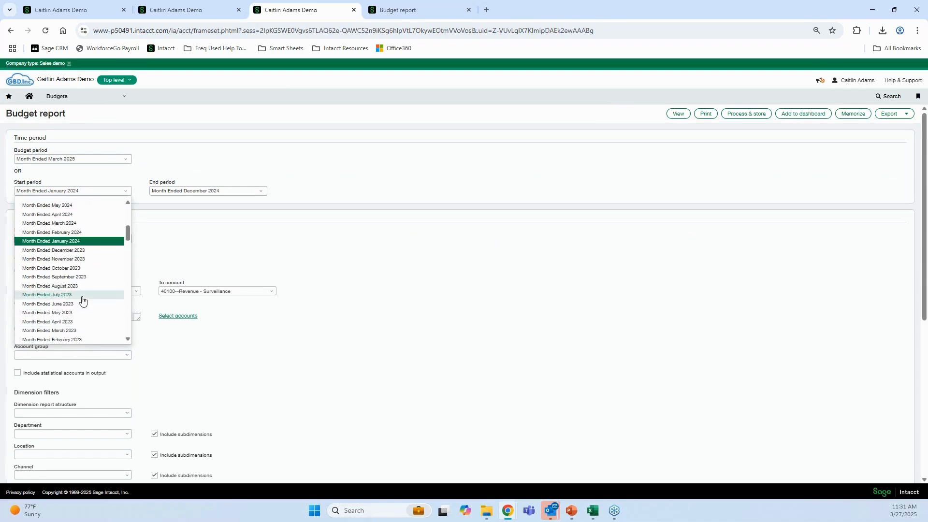
pyautogui.click(86, 311)
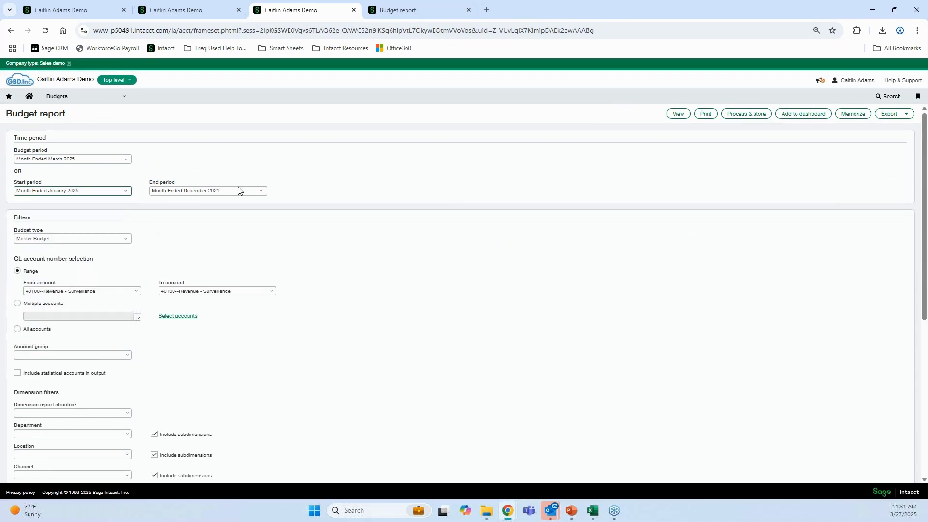
pyautogui.click(240, 190)
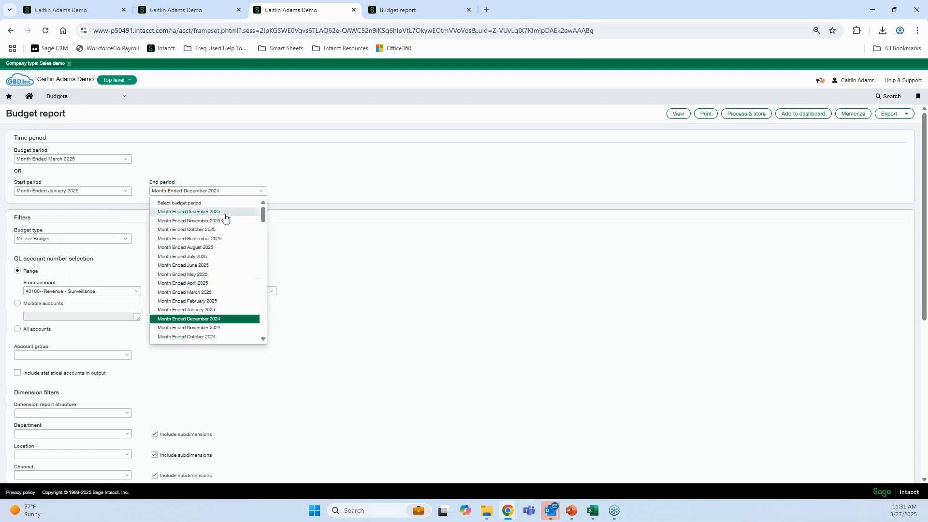
pyautogui.click(208, 212)
pyautogui.click(680, 115)
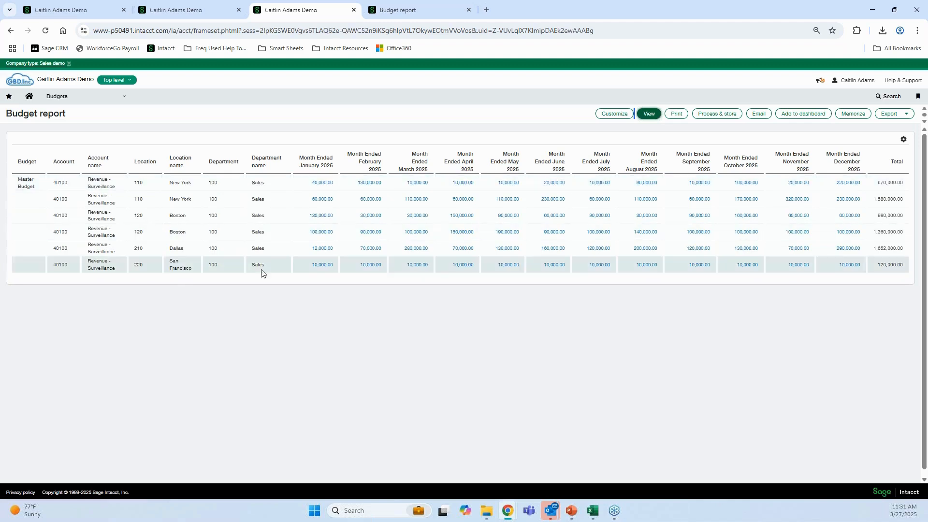
# Customize the 2025 Budget report to include all accounts and view it
pyautogui.click(615, 114)
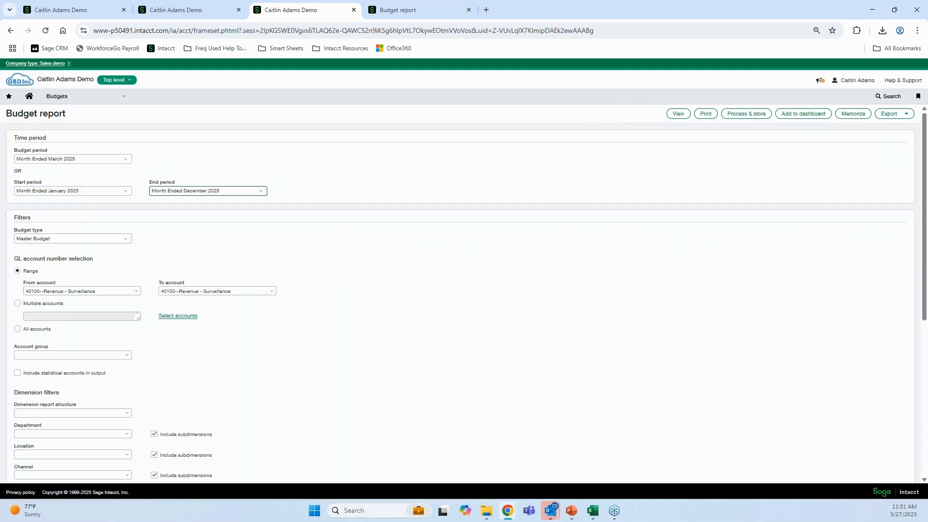
pyautogui.click(18, 329)
pyautogui.click(678, 114)
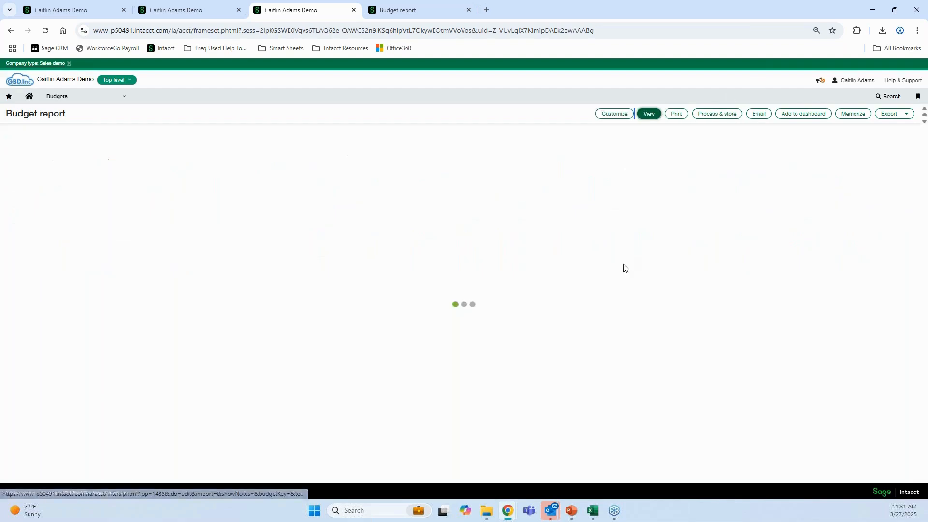